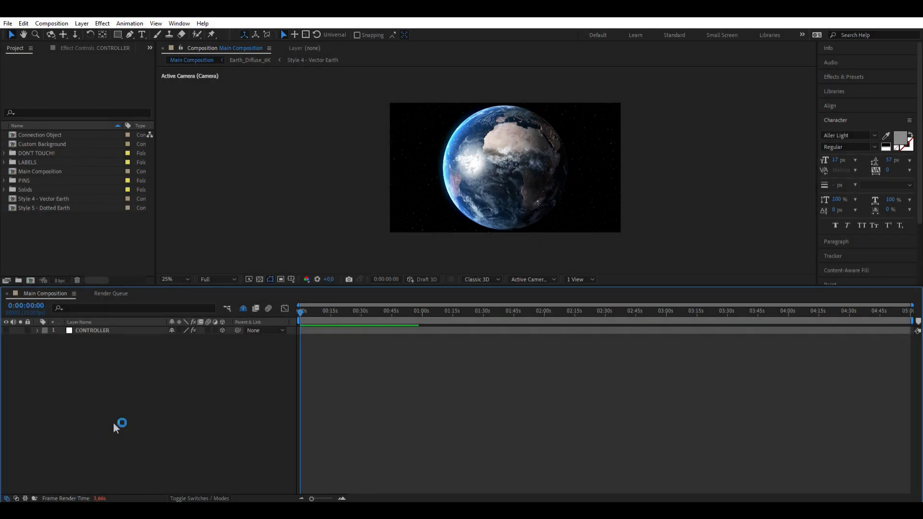
- Show the CONTROLLER layer's 3D Earth Connections effect settings and expand Earth Appearance
click(111, 330)
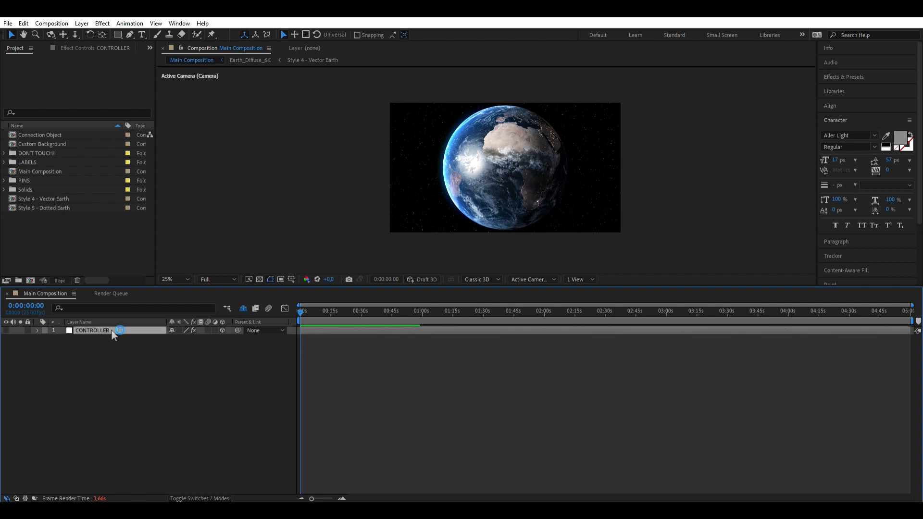
click(97, 53)
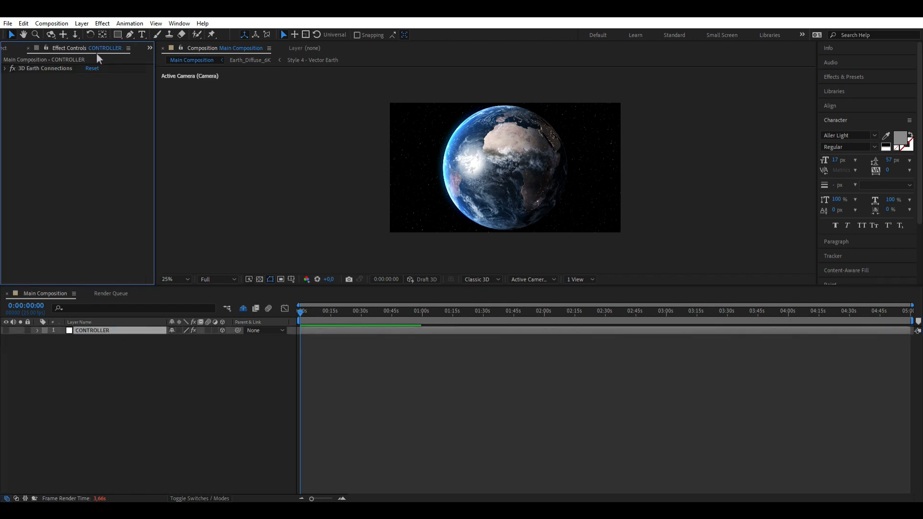
click(5, 70)
click(13, 84)
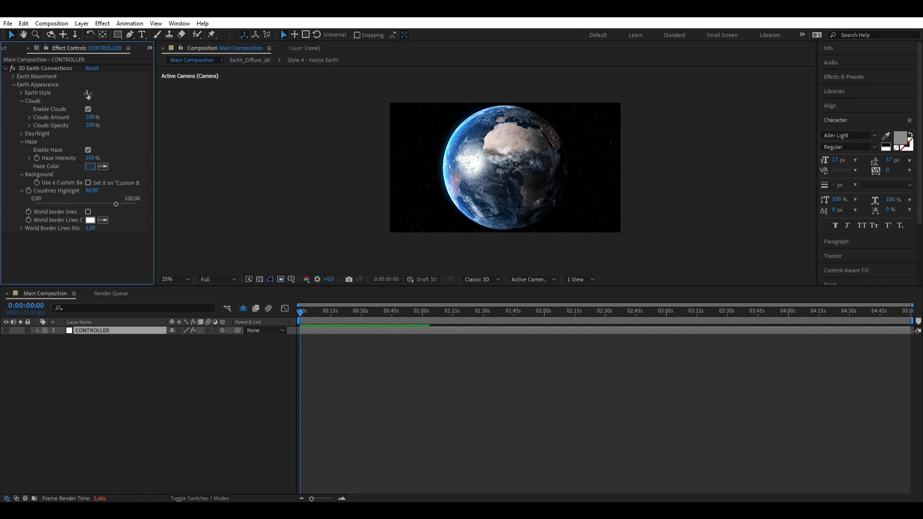
- Set the Earth Style to 2
click(88, 94)
text(2)
key(Return)
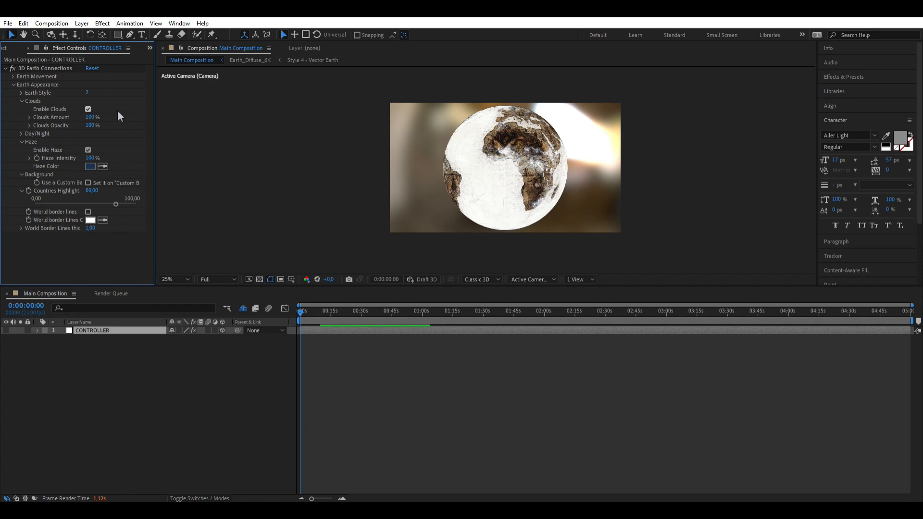
- Expand the Earth Style setting and return the style to 1
click(22, 93)
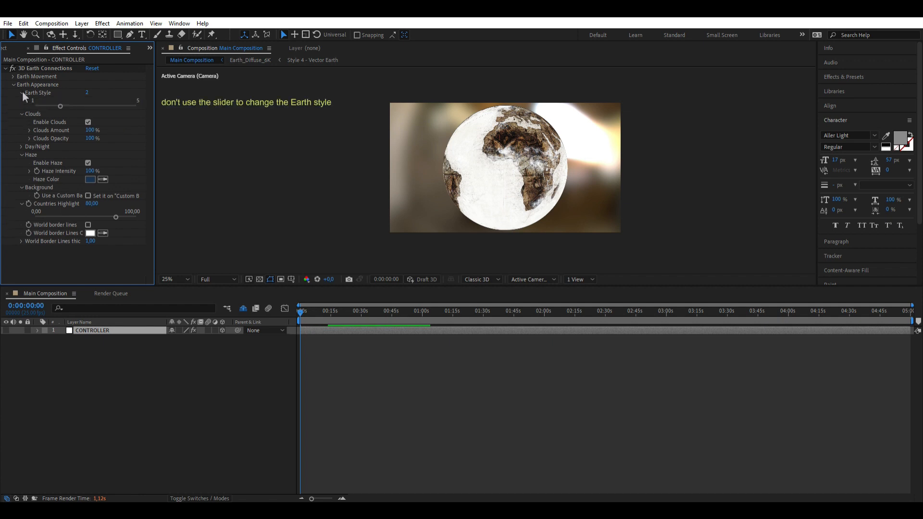
click(87, 93)
text(1)
key(Return)
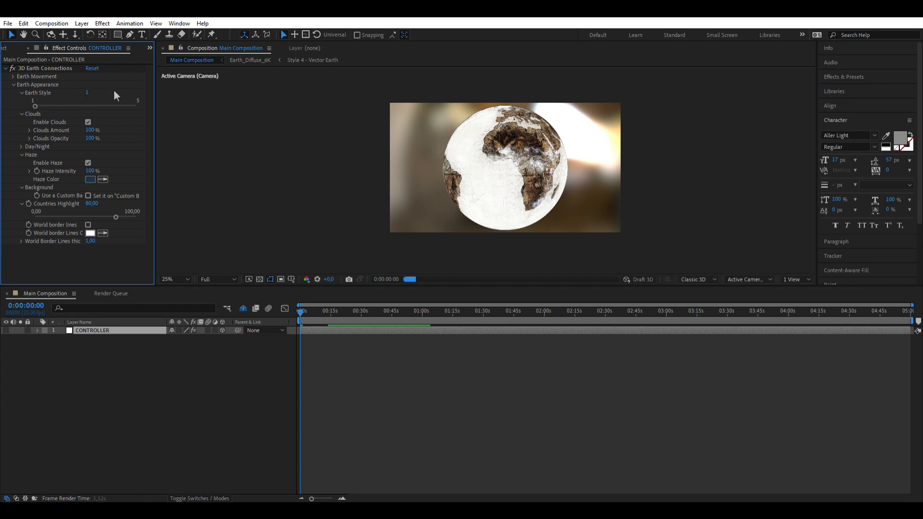
- Toggle the clouds off and back on, and try adjusting the Clouds Amount
click(88, 123)
click(88, 122)
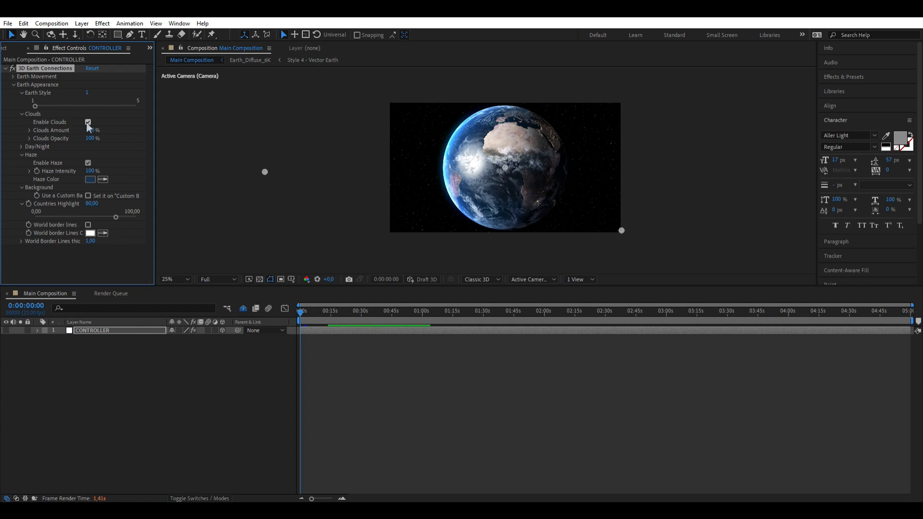
mouse_move(92, 132)
mouse_down()
mouse_move(61, 130)
mouse_move(93, 118)
mouse_up()
- In the Day/Night settings, toggle the cities lights off and back on, and set the Sun Position X value to 200
click(21, 145)
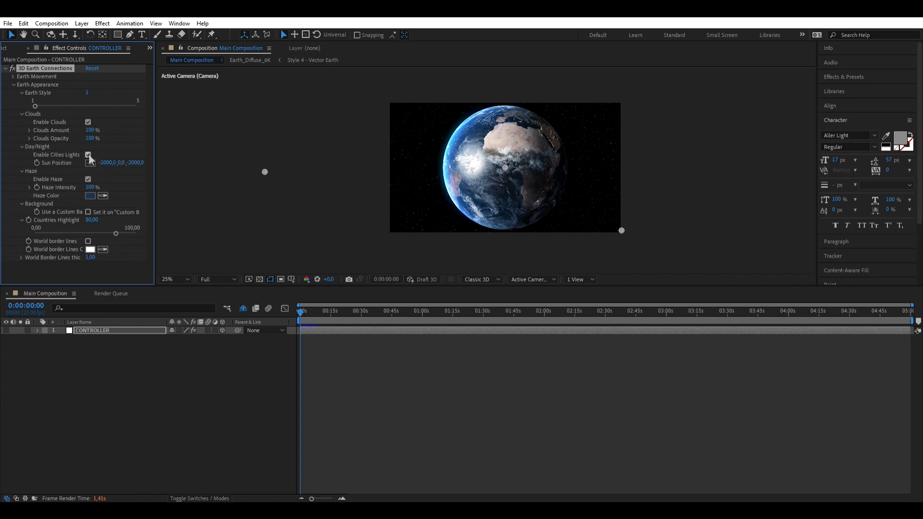
click(88, 154)
click(88, 155)
click(106, 163)
text(200)
key(Return)
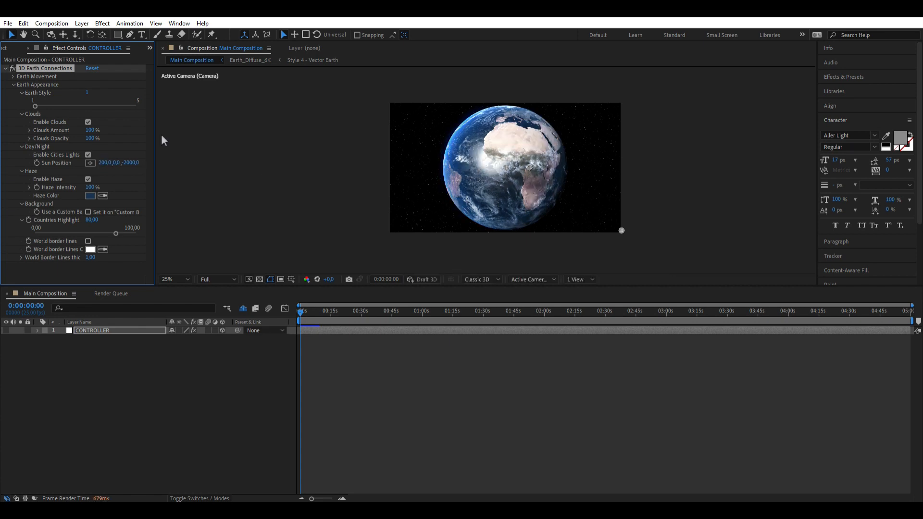
- Toggle the haze around the Earth off and back on
click(88, 179)
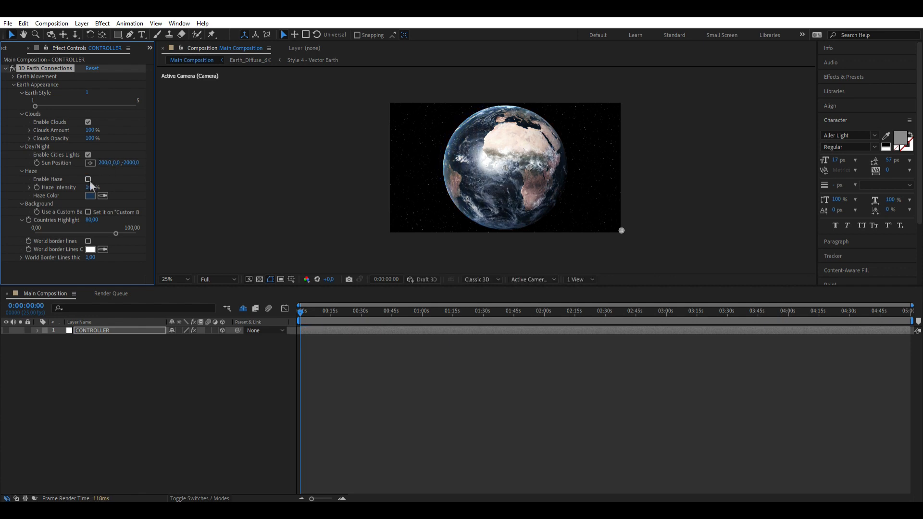
click(88, 179)
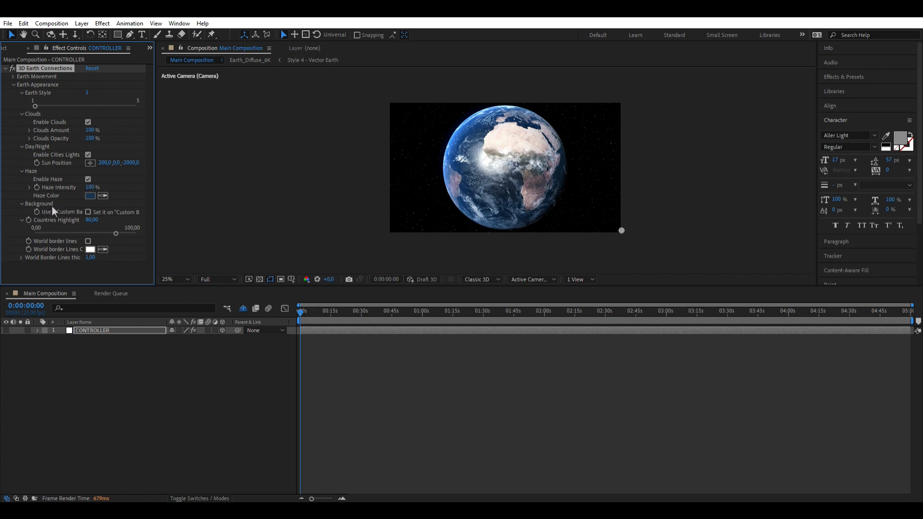
- Open the Custom Background composition and fit its full frame in the viewer
click(12, 50)
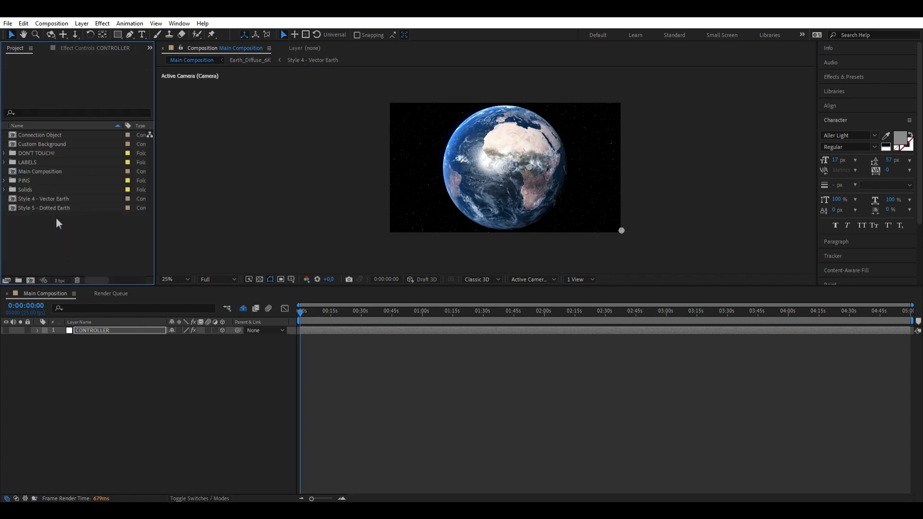
double_click(15, 144)
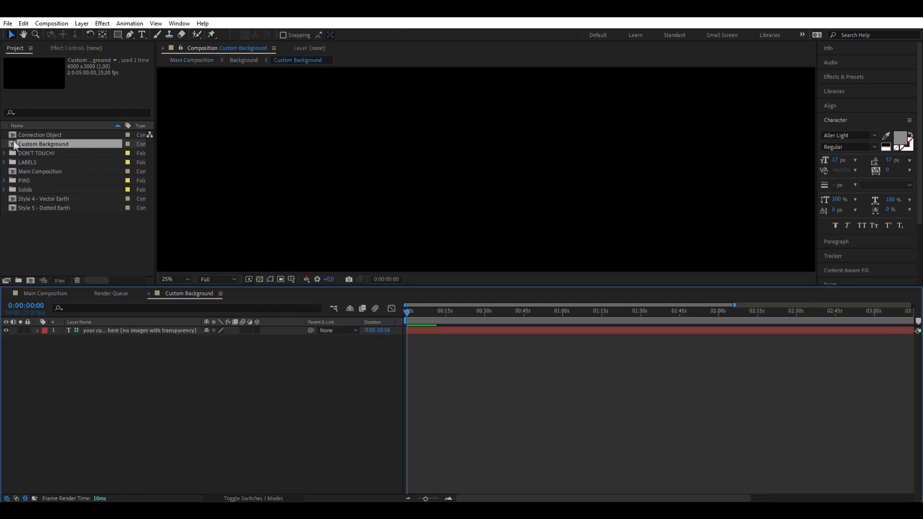
scroll(335, 168, down, 1)
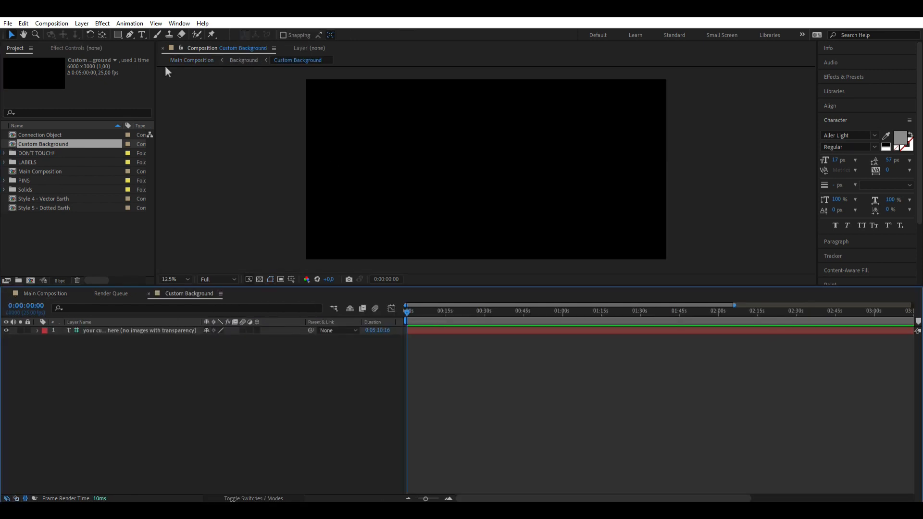
- Add a 6000 x 3000 px solid layer in red (C10202) to the Custom Background composition
click(82, 24)
mouse_move(88, 35)
click(247, 47)
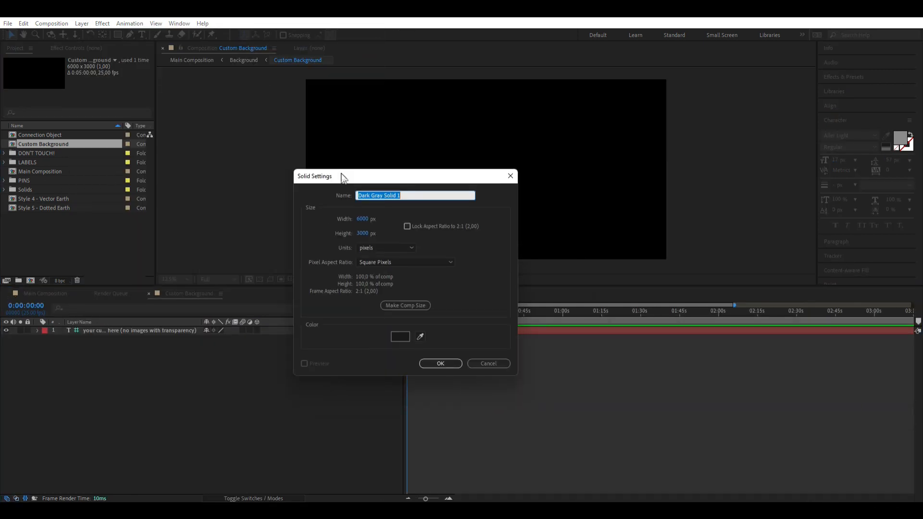
click(400, 336)
click(479, 221)
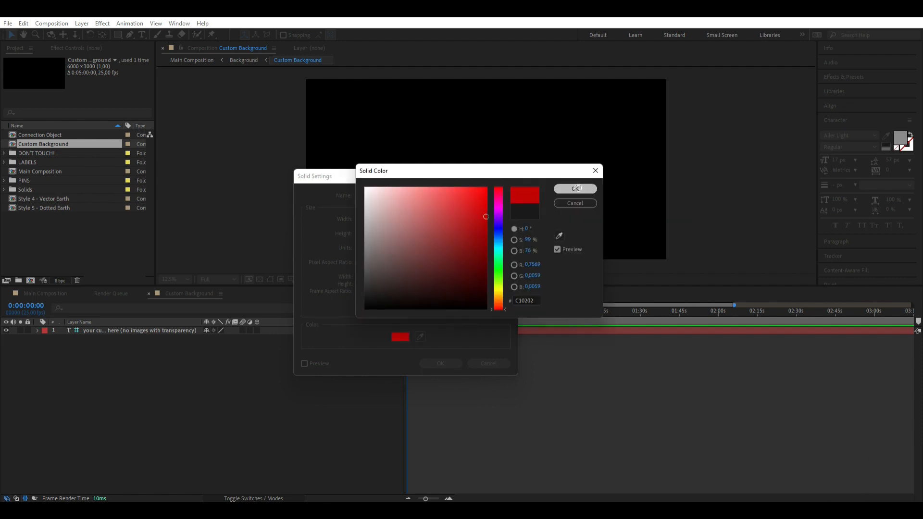
click(575, 188)
click(441, 363)
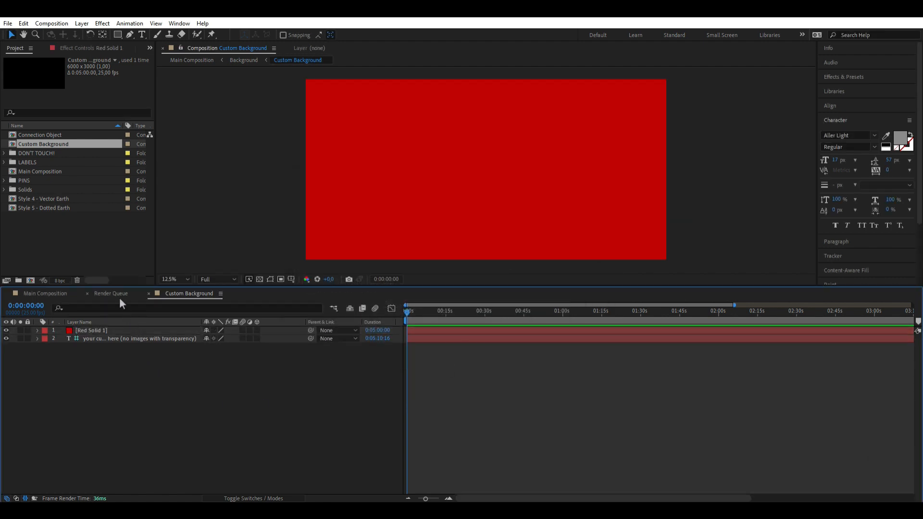
- Return to Main Composition and enable the custom background in the CONTROLLER's Earth Appearance settings
click(48, 293)
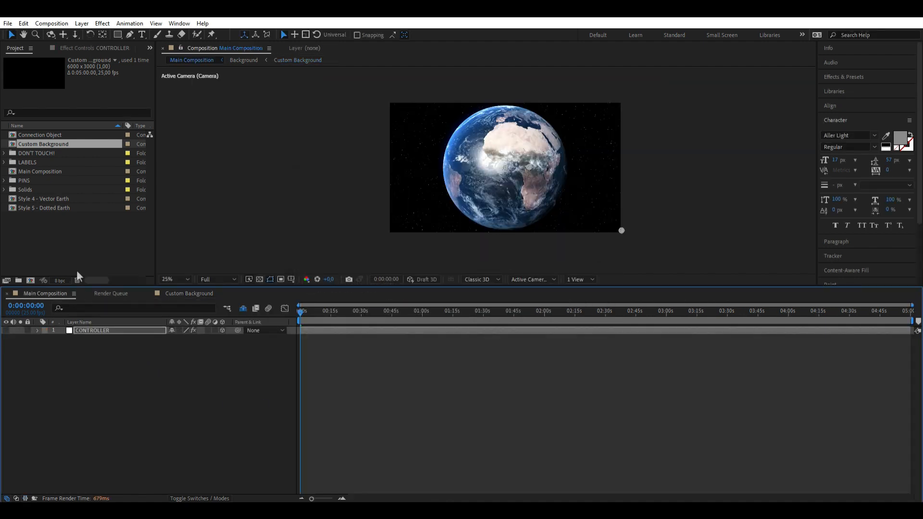
click(94, 48)
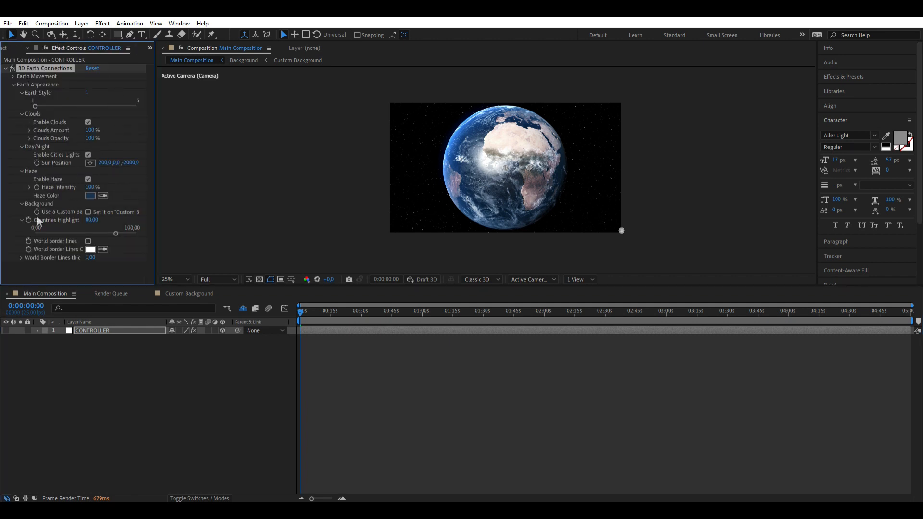
click(88, 213)
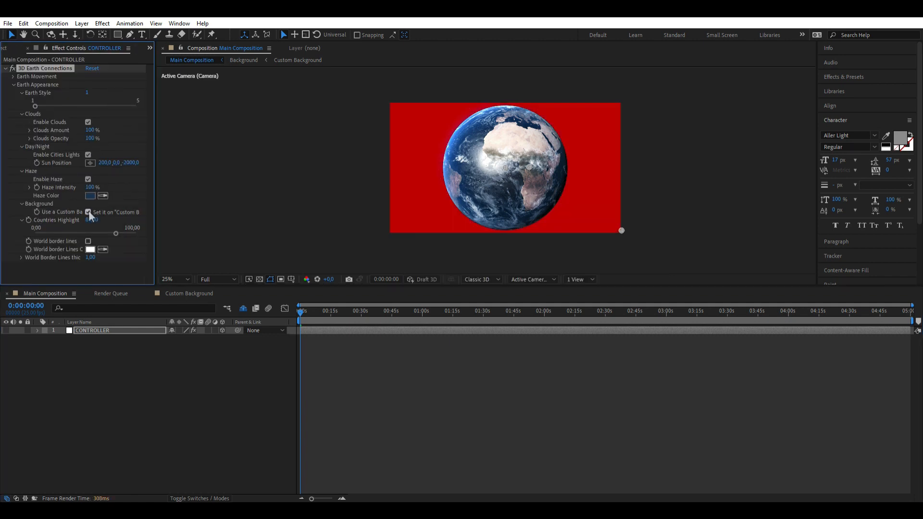
- Disable the custom background and set the Earth Style to 4
click(88, 213)
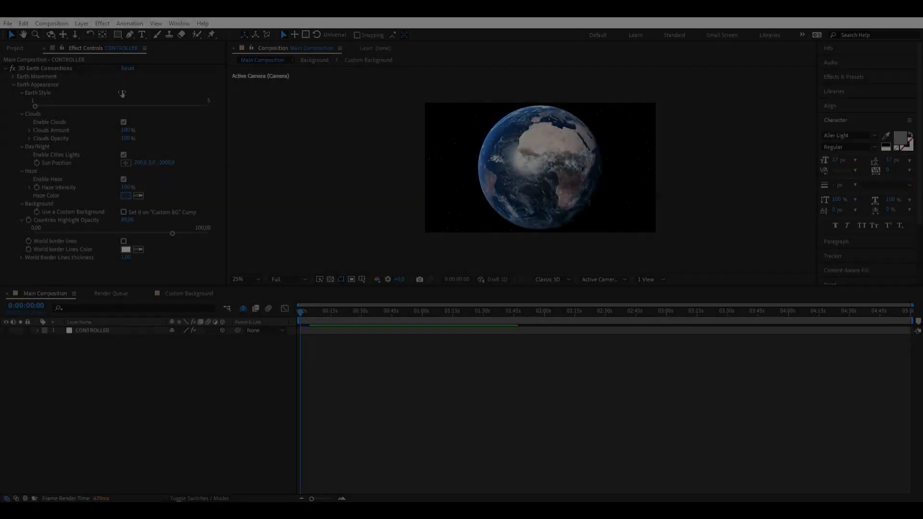
click(123, 93)
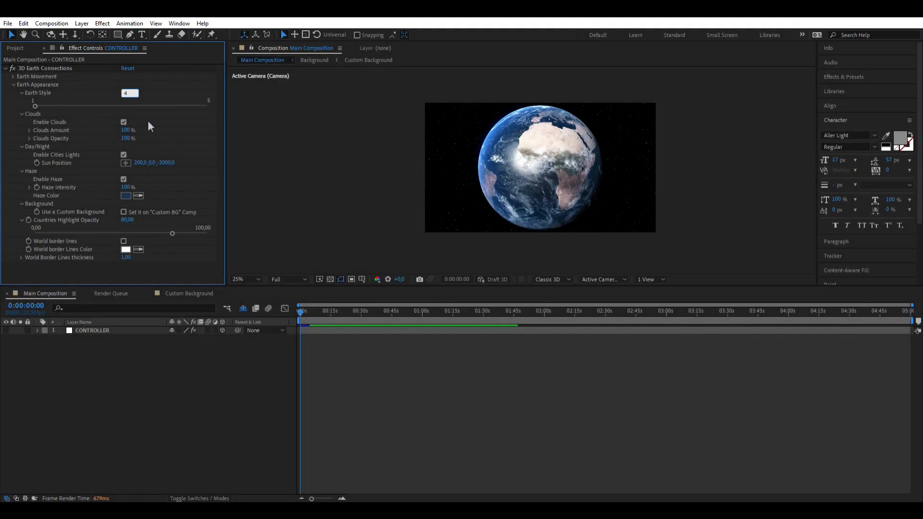
text(4)
key(Return)
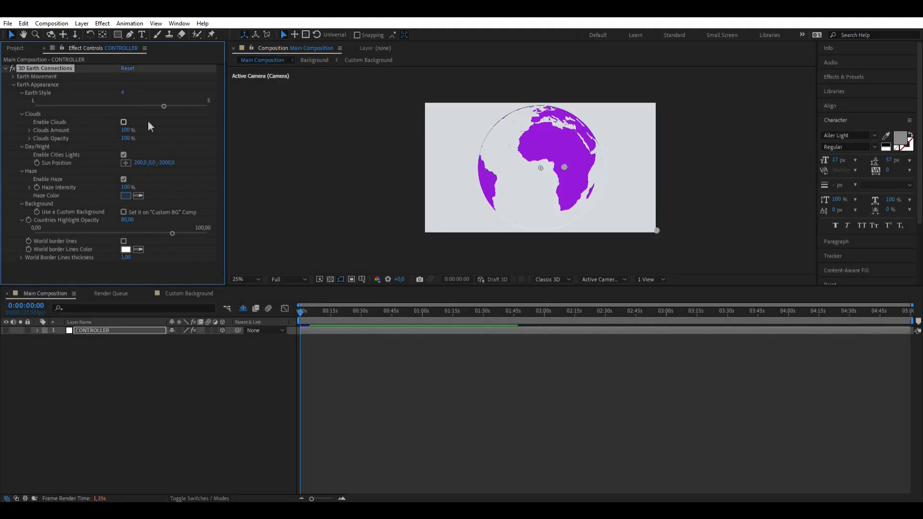
- Open the Style 4 - Vector Earth composition and select its COLOR CONTROL layer
click(24, 49)
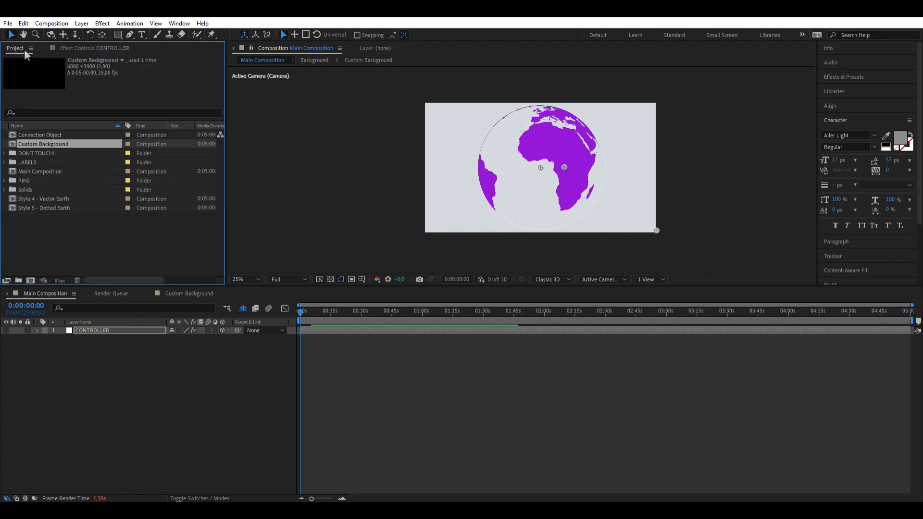
click(74, 223)
double_click(55, 199)
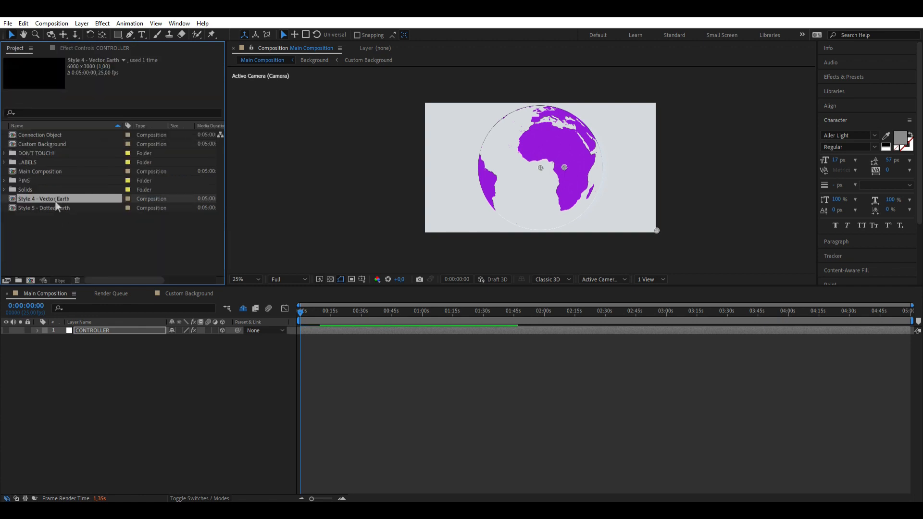
scroll(537, 169, down, 1)
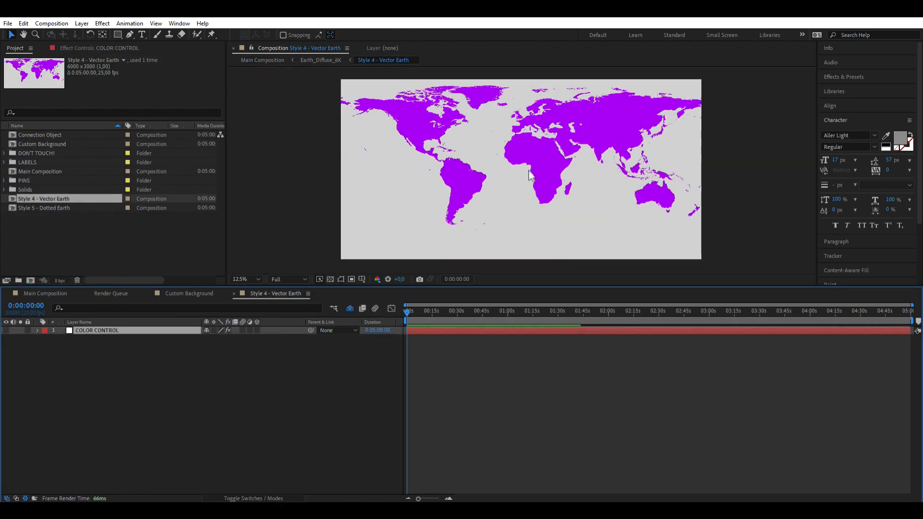
click(189, 360)
click(91, 330)
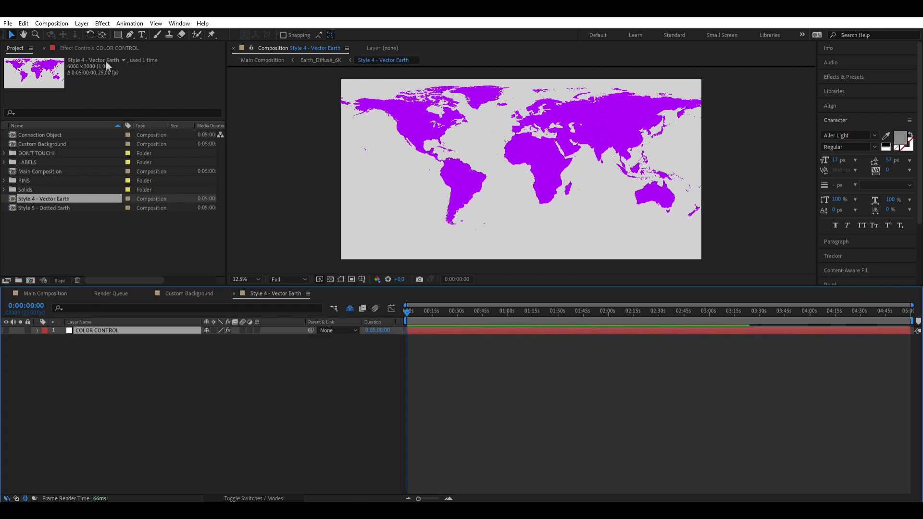
- Change the Earth Color of the vector map to a vivid pinkish red
click(105, 48)
click(125, 77)
click(500, 250)
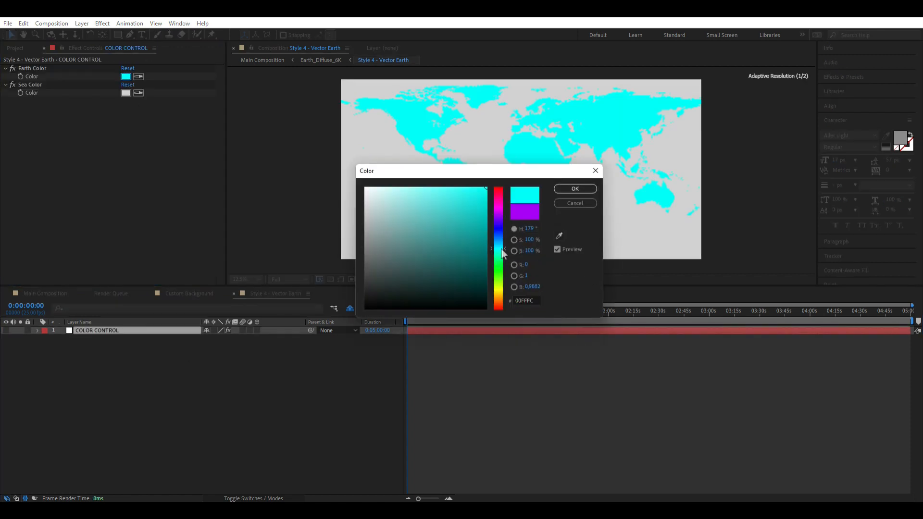
drag(502, 253, 503, 194)
click(575, 189)
- Set the Sea Color of the vector map to dark gray (2D2D2D)
click(125, 92)
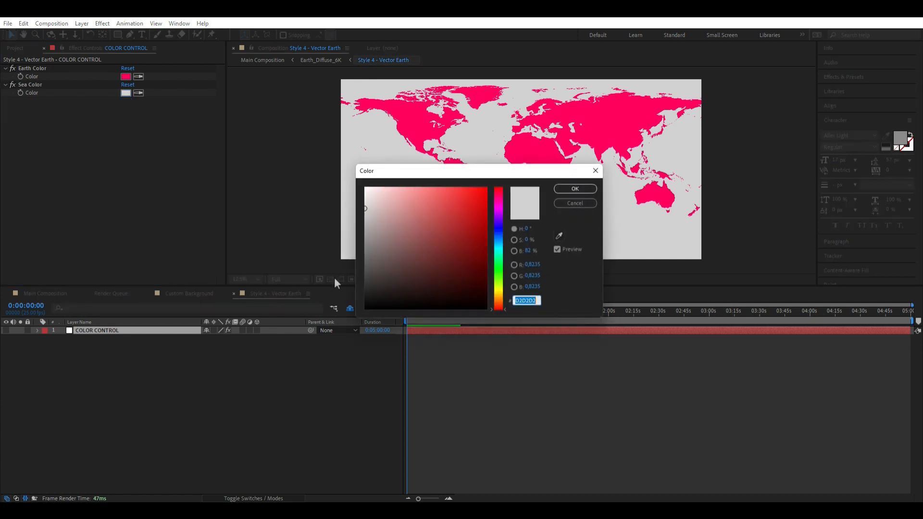
text(2D2D2D)
click(573, 188)
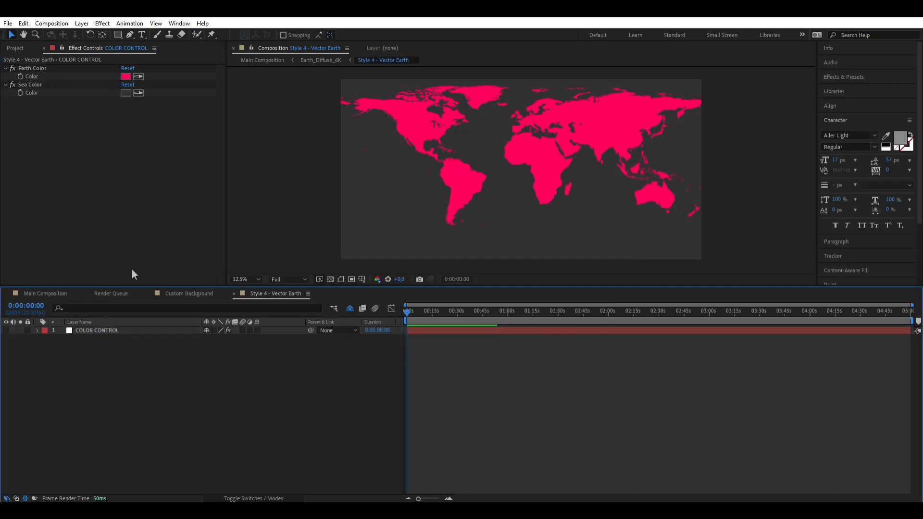
- Return to Main Composition and enable the world border lines on the globe
click(15, 47)
double_click(46, 171)
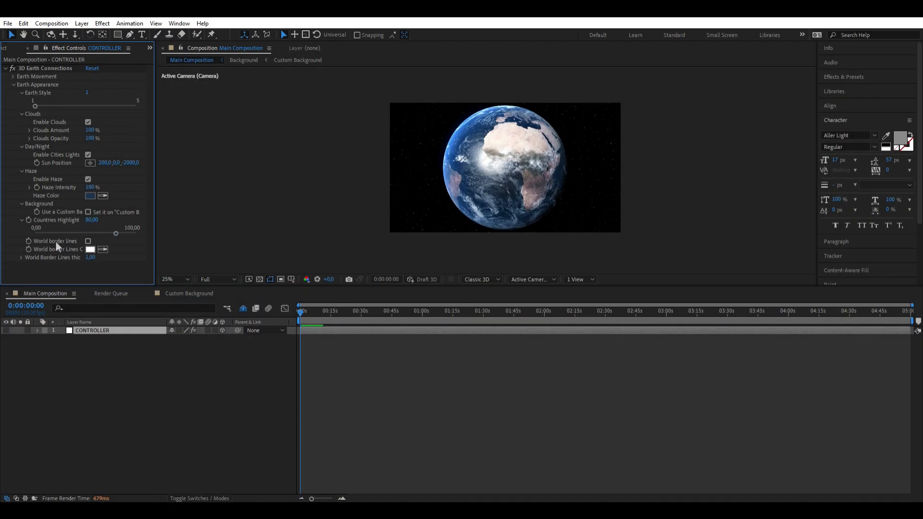
click(88, 242)
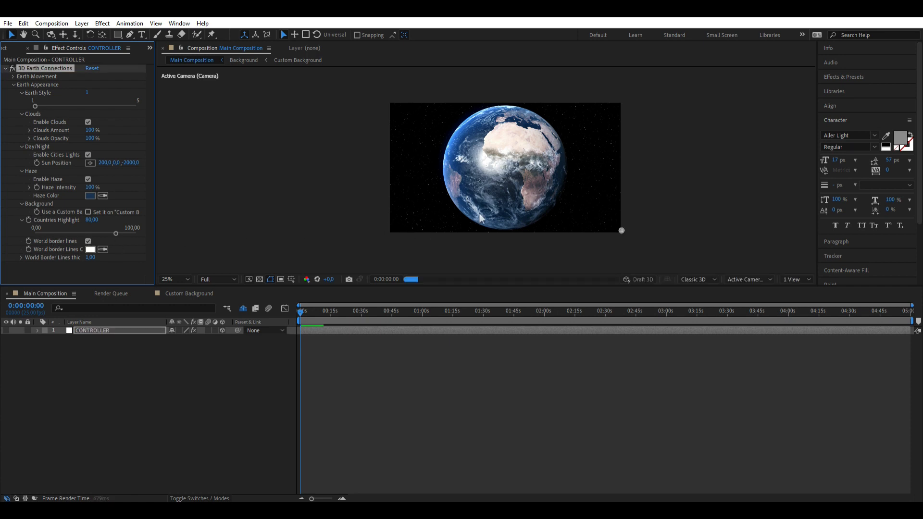
key(period)
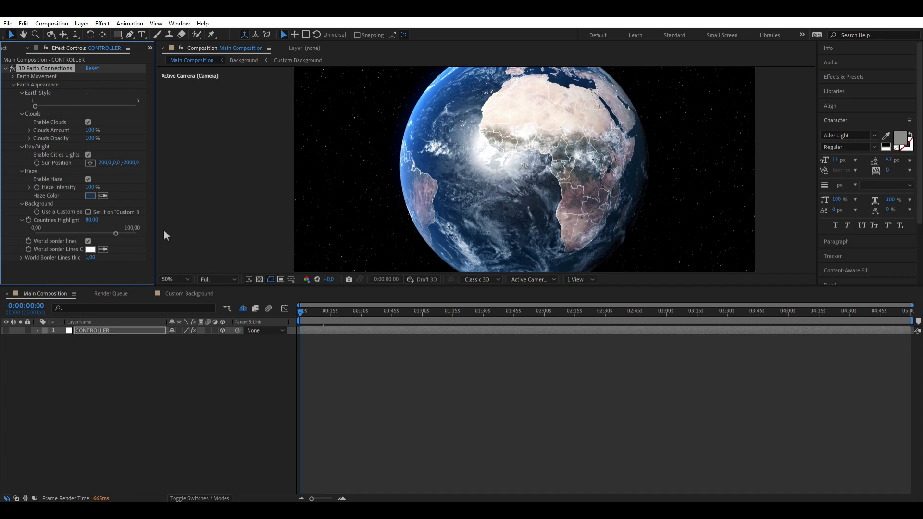
- Change the world border lines colour to red and adjust their thickness
click(91, 249)
drag(454, 232, 496, 204)
click(575, 188)
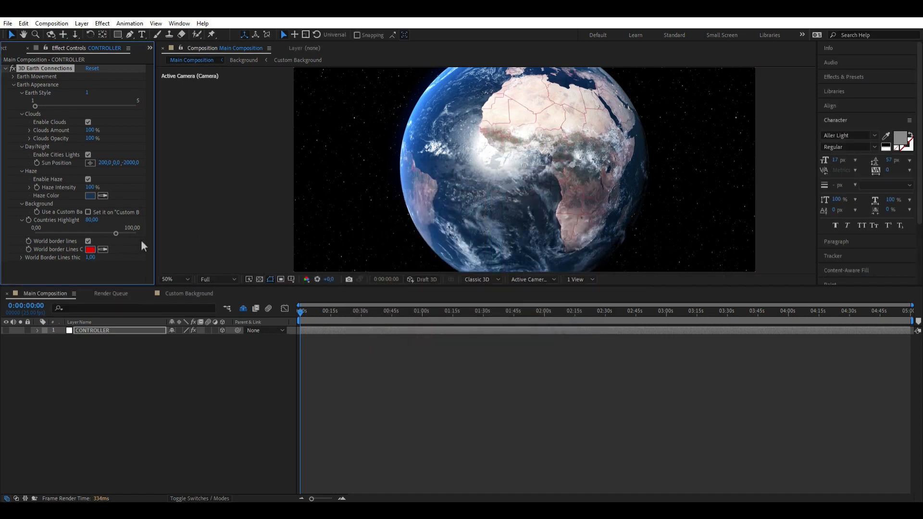
drag(90, 257, 167, 248)
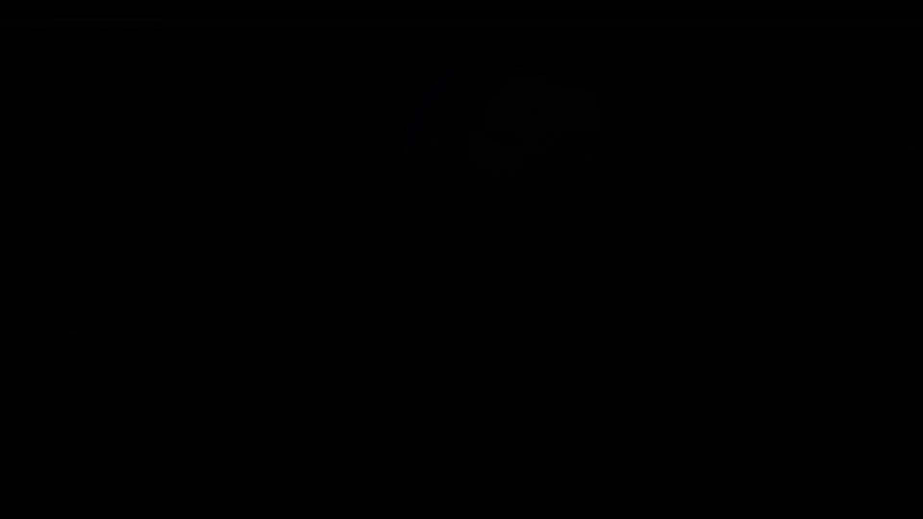
- Run the script file 3D Earth Connections v2.0.jsx and move its window clear of the globe
click(7, 23)
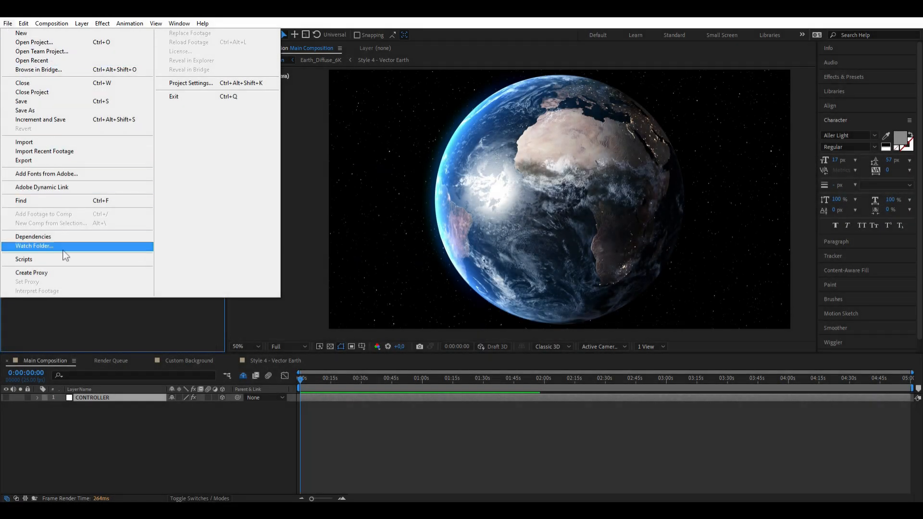
mouse_move(65, 260)
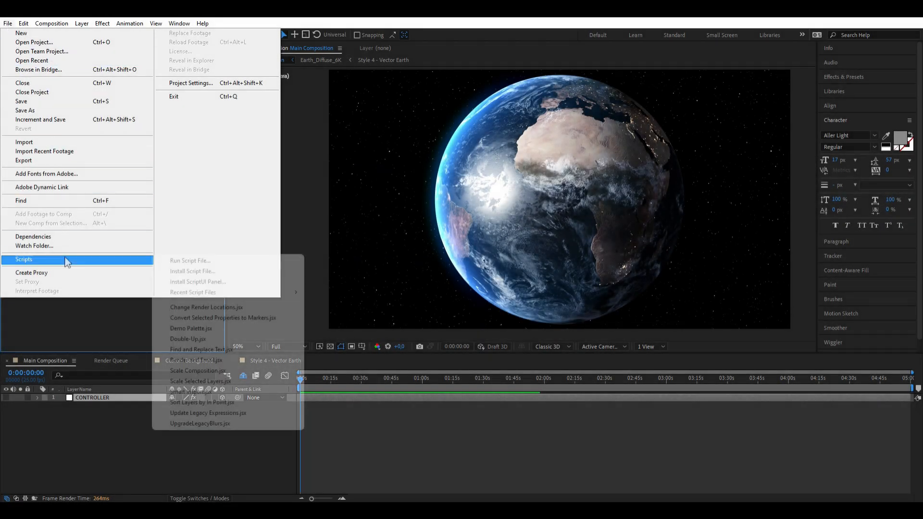
click(212, 261)
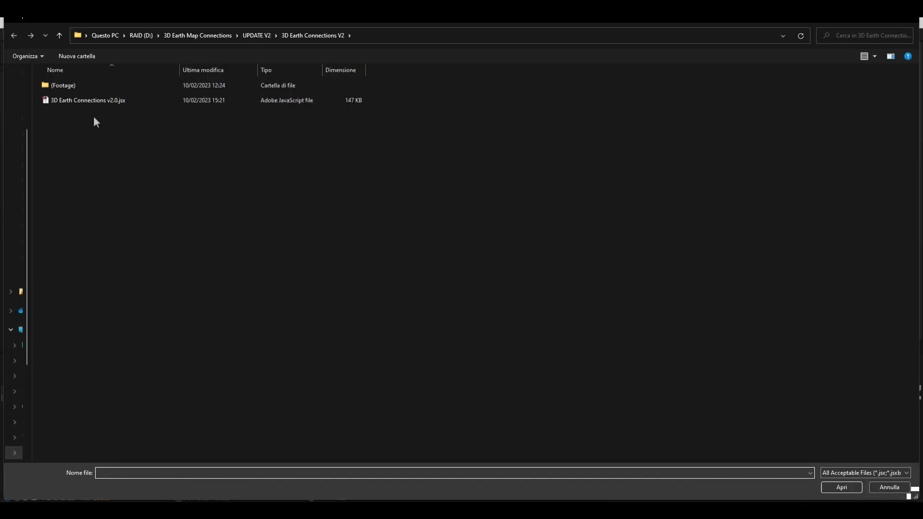
double_click(82, 102)
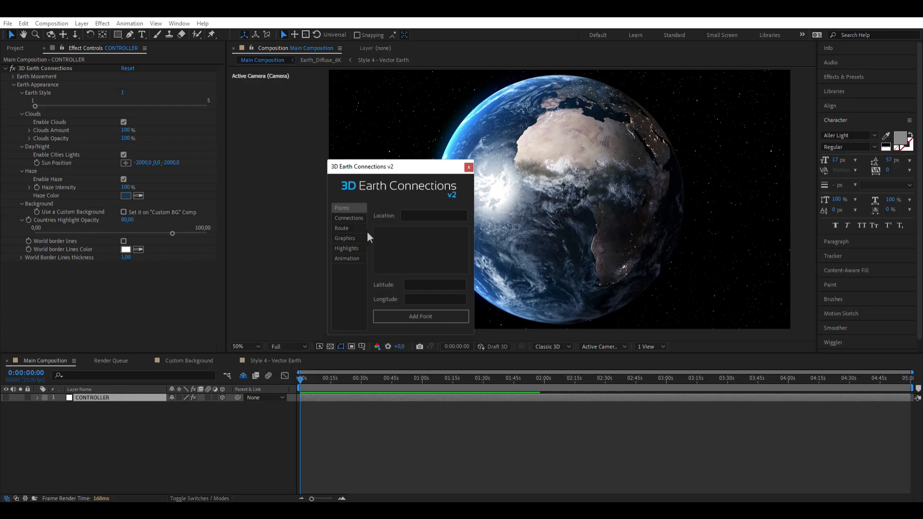
drag(419, 170, 319, 77)
- Search for the location venice and add a point for Venezia, Venice, Italy to the globe
click(317, 122)
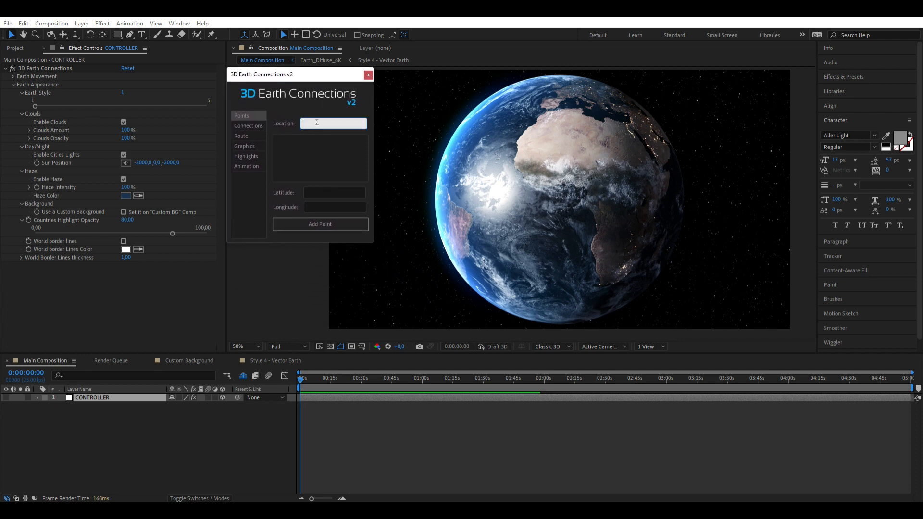
text(venice)
key(Return)
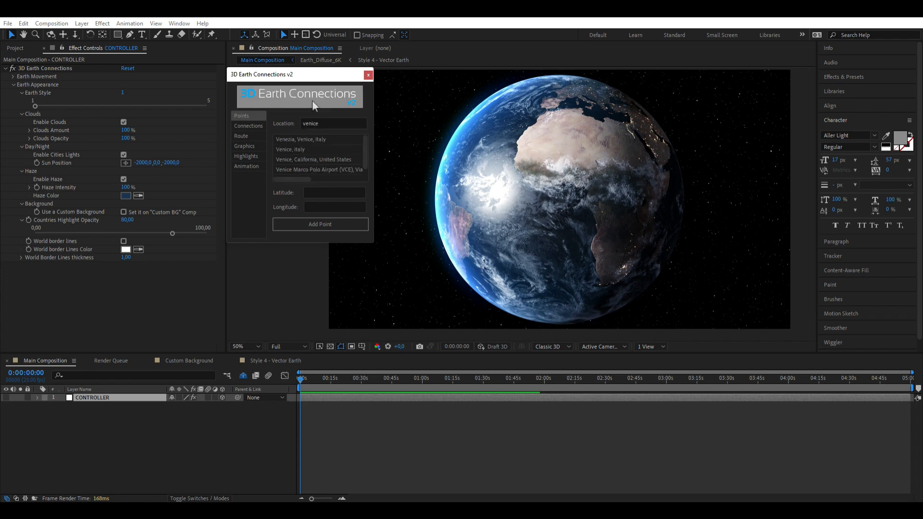
click(301, 140)
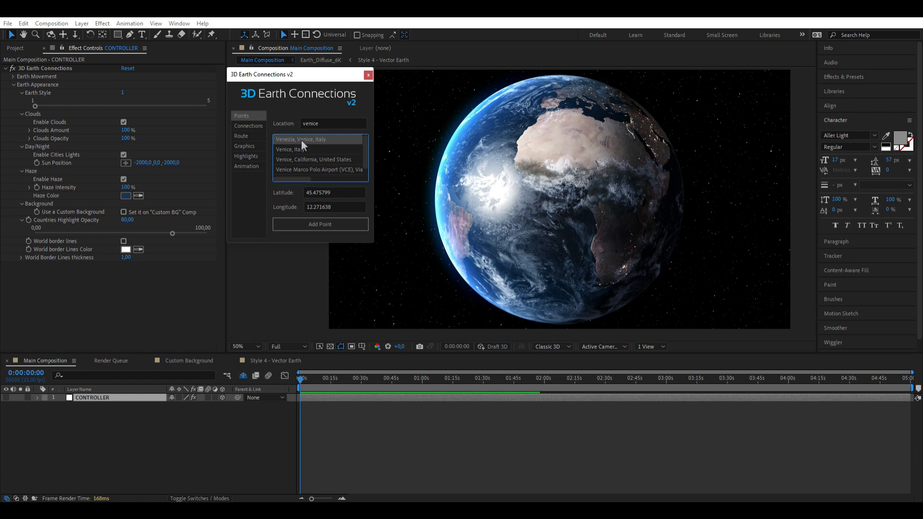
click(333, 224)
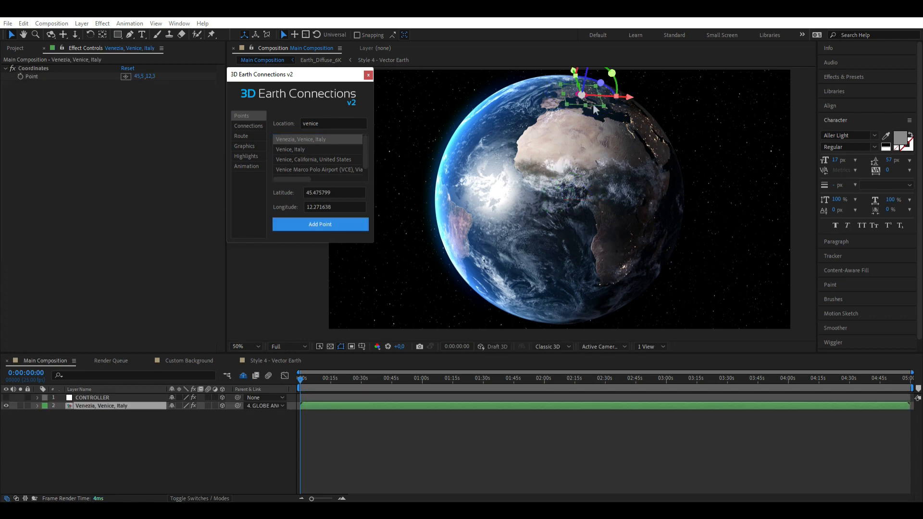
scroll(598, 159, up, 2)
mouse_move(589, 163)
mouse_down()
mouse_move(458, 315)
mouse_move(621, 204)
mouse_up()
scroll(577, 209, down, 1)
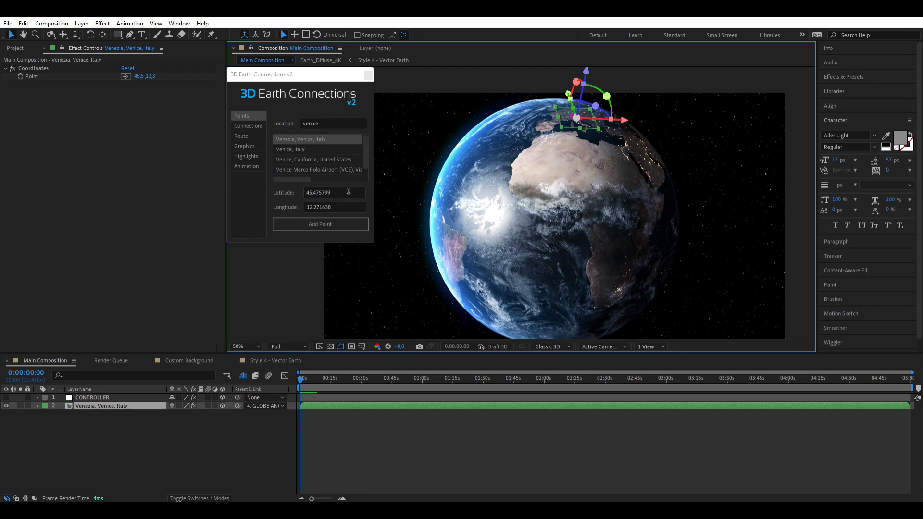
- Add a point by coordinates at latitude 3.65 and longitude -30.16
drag(349, 192, 292, 204)
text(3.65)
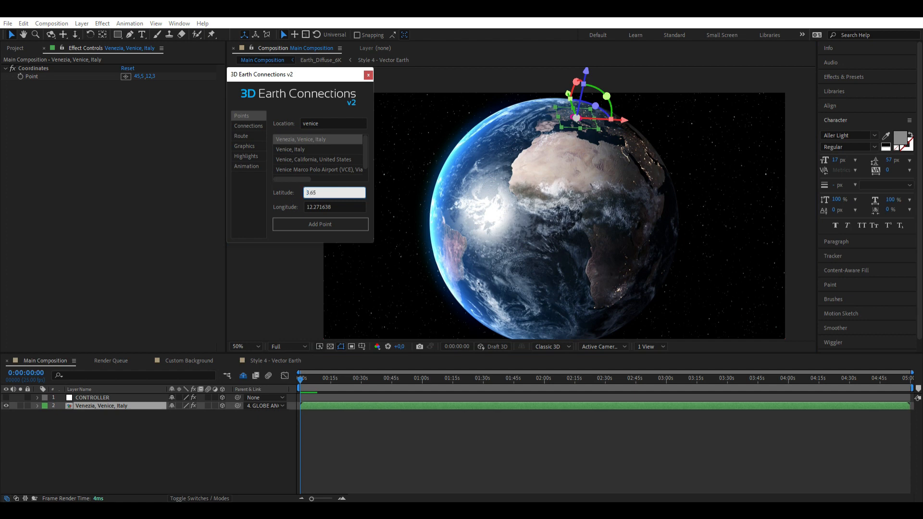
click(308, 207)
double_click(354, 208)
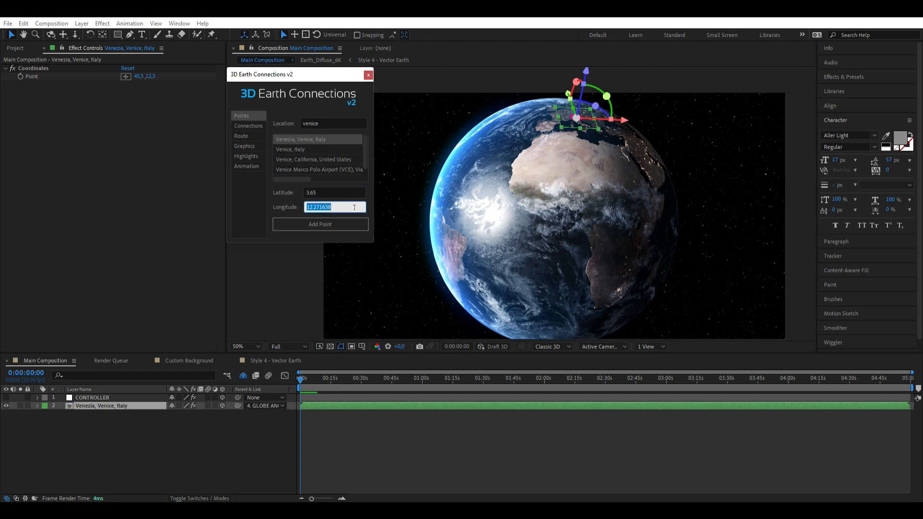
text(-30.16)
click(343, 229)
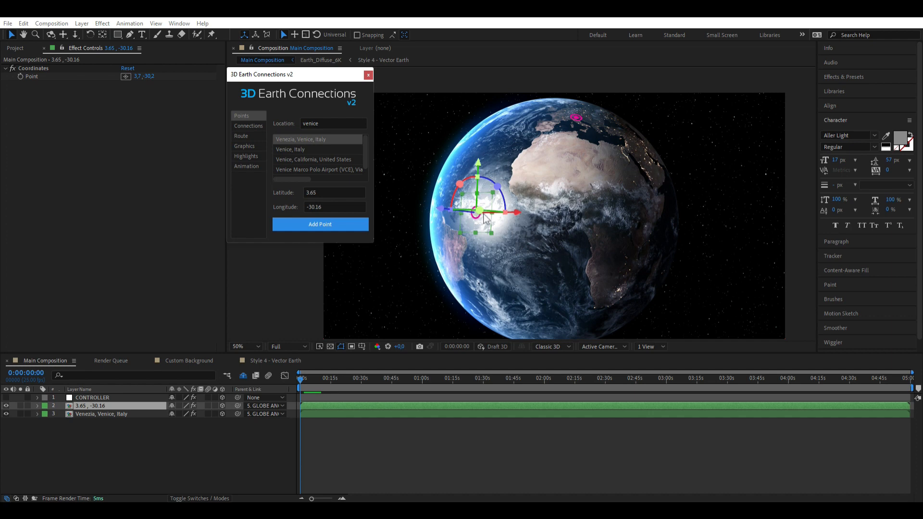
click(477, 253)
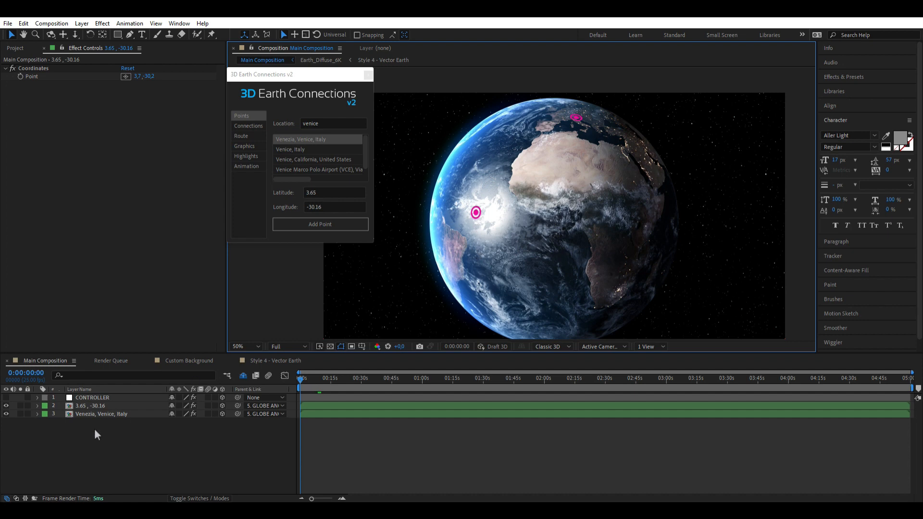
- Search for the location los angeles and add a point for Los Angeles, California, United States
click(334, 124)
text(los)
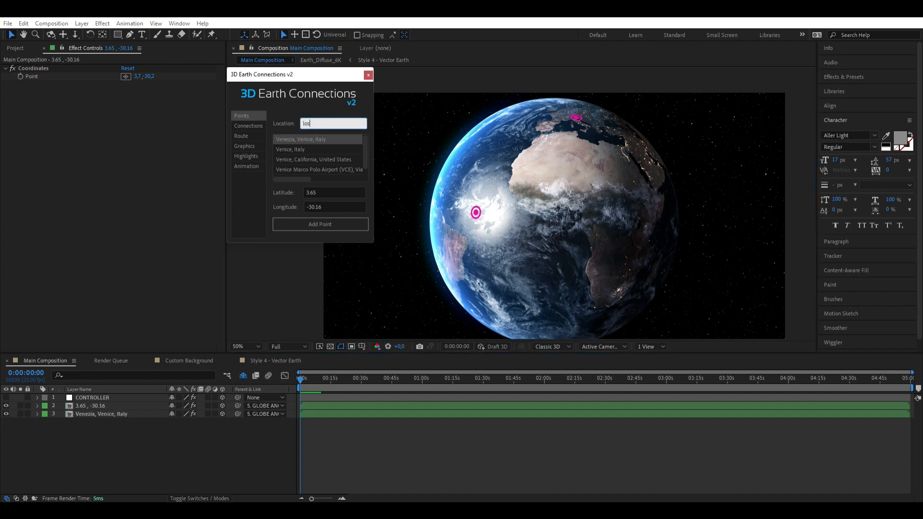
text( angeles)
key(Return)
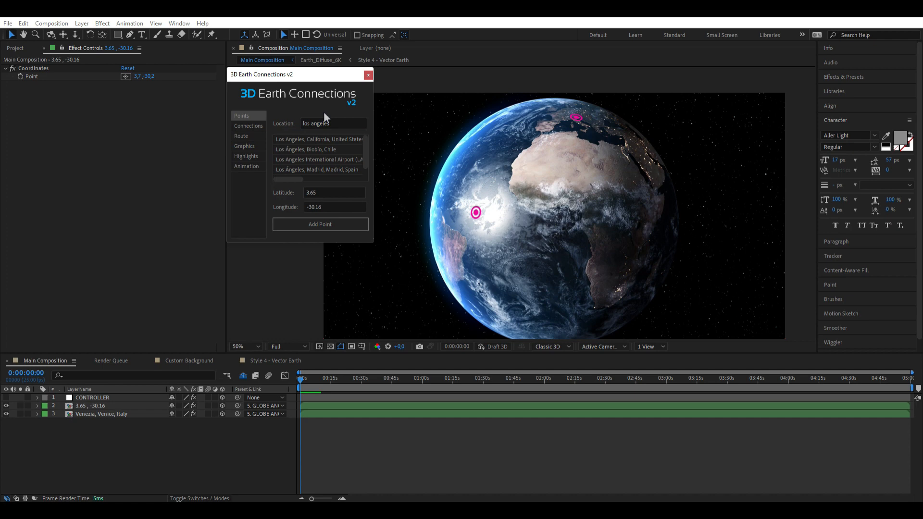
click(312, 138)
click(337, 224)
click(227, 466)
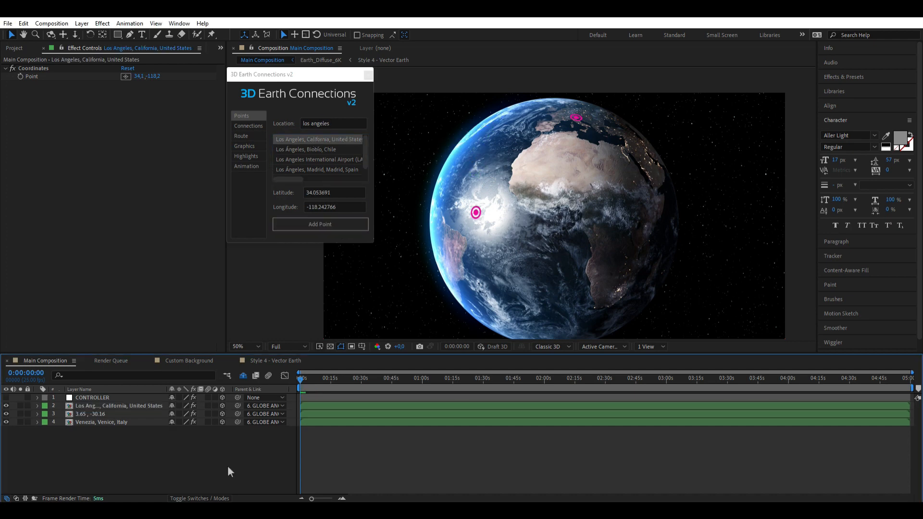
- Expand the CONTROLLER's Earth Movement settings and try rotating the globe with Earth Rotation
click(102, 398)
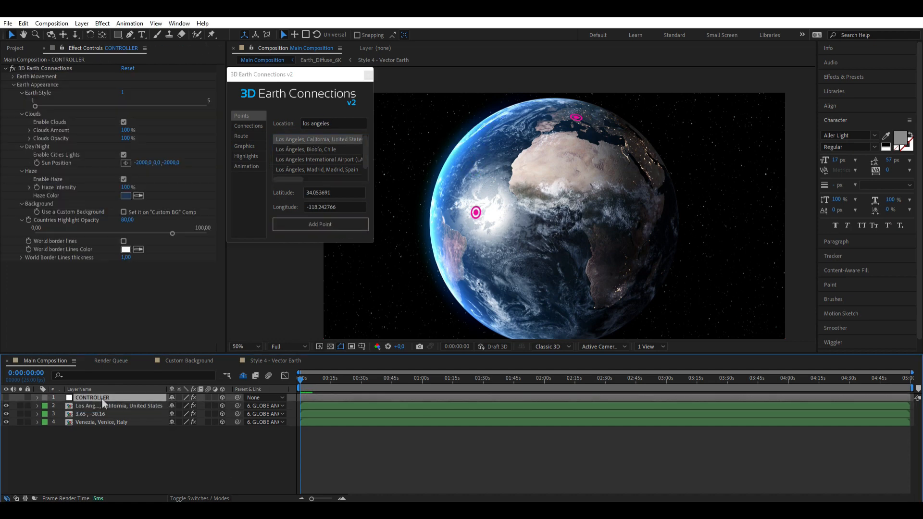
click(13, 84)
click(13, 76)
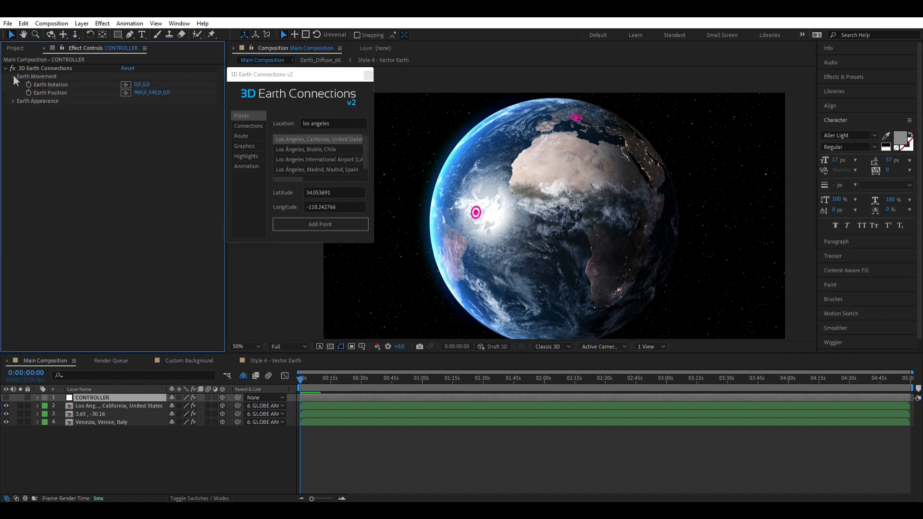
mouse_move(149, 87)
mouse_down()
mouse_move(82, 87)
mouse_move(139, 87)
mouse_up()
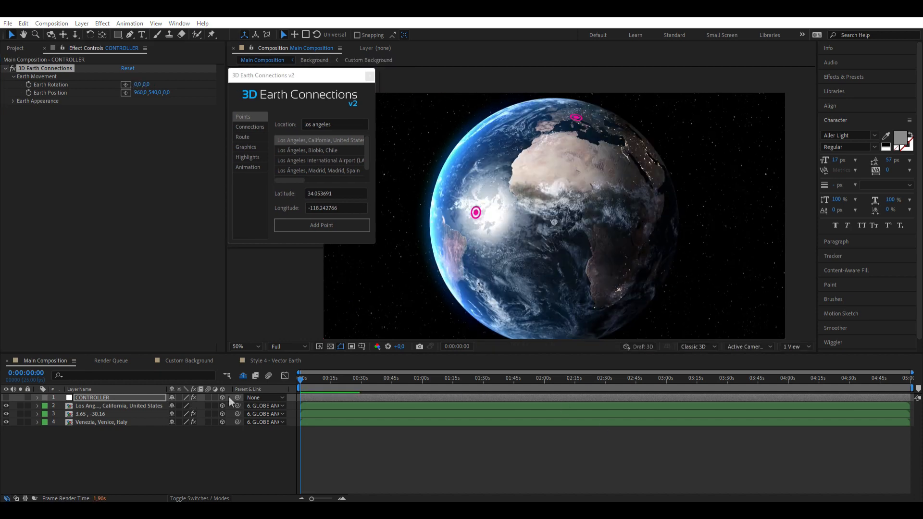
- Show the Scale property of the Venezia, Venice, Italy point layer and adjust the point's size
click(114, 422)
key(s)
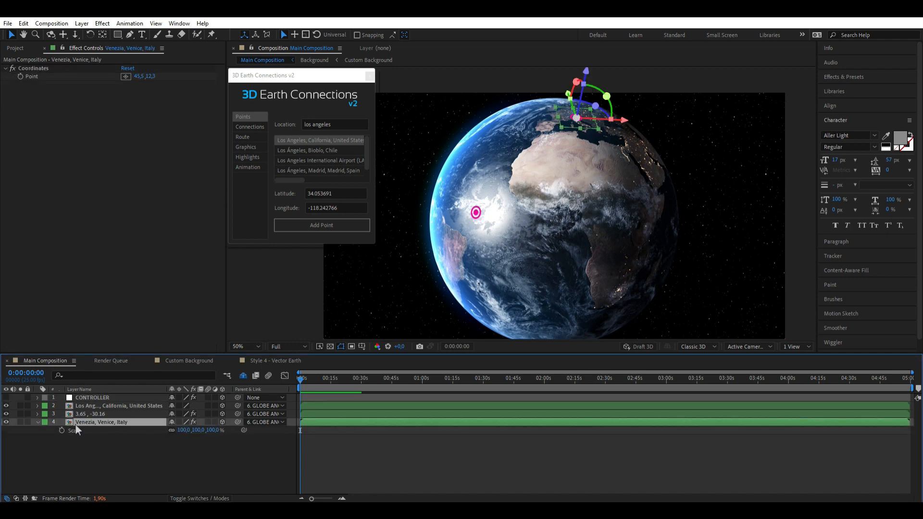
mouse_move(179, 432)
mouse_down()
mouse_move(170, 433)
mouse_move(194, 420)
mouse_up()
click(186, 462)
click(195, 471)
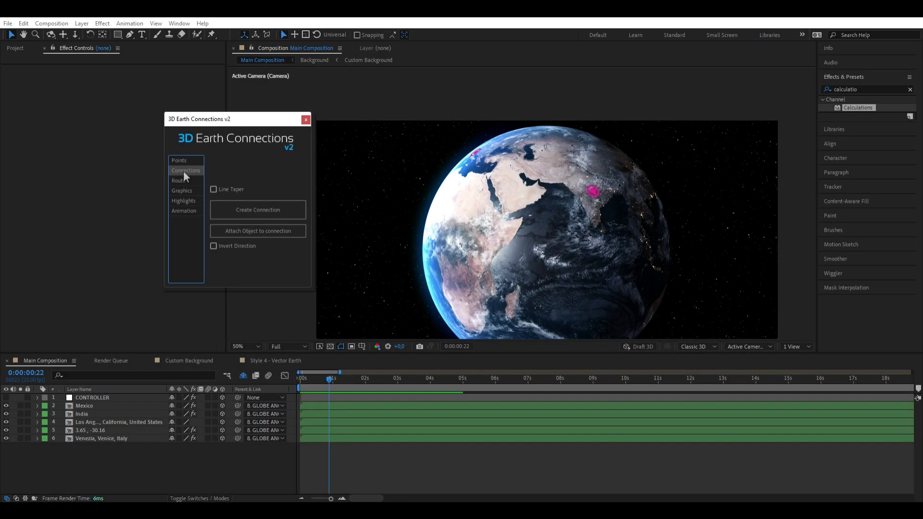
- Create a connection line from the India point to the Mexico point
click(82, 414)
ctrl+click(88, 407)
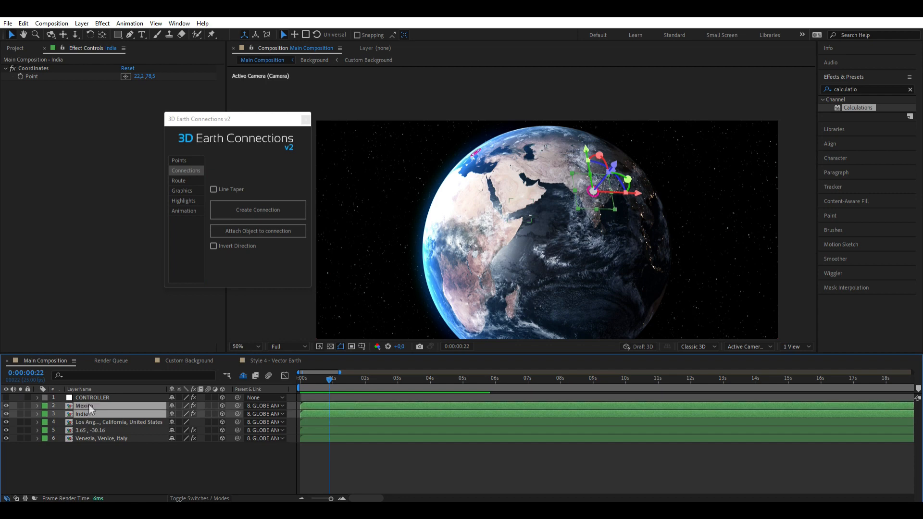
click(255, 207)
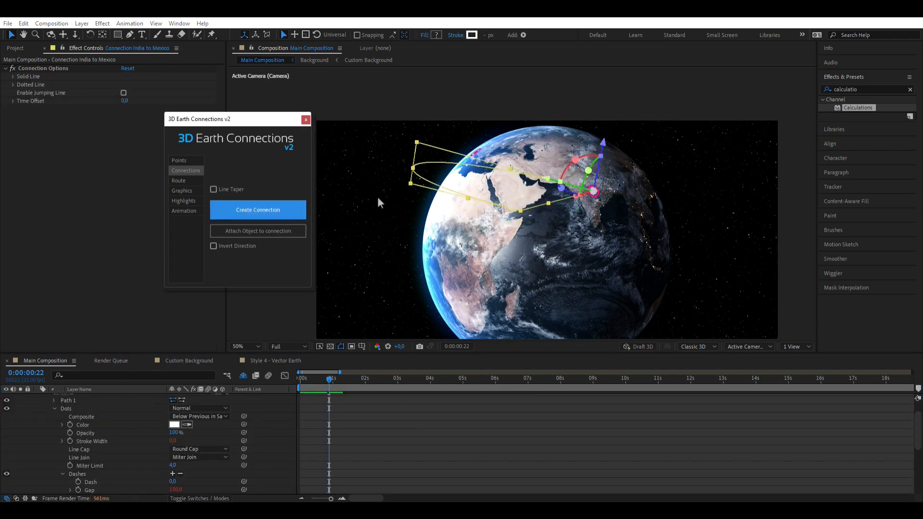
click(378, 198)
- Move the India to Mexico connection's End marker to about 2 seconds and scrub through the line animation
scroll(318, 427, up, 1)
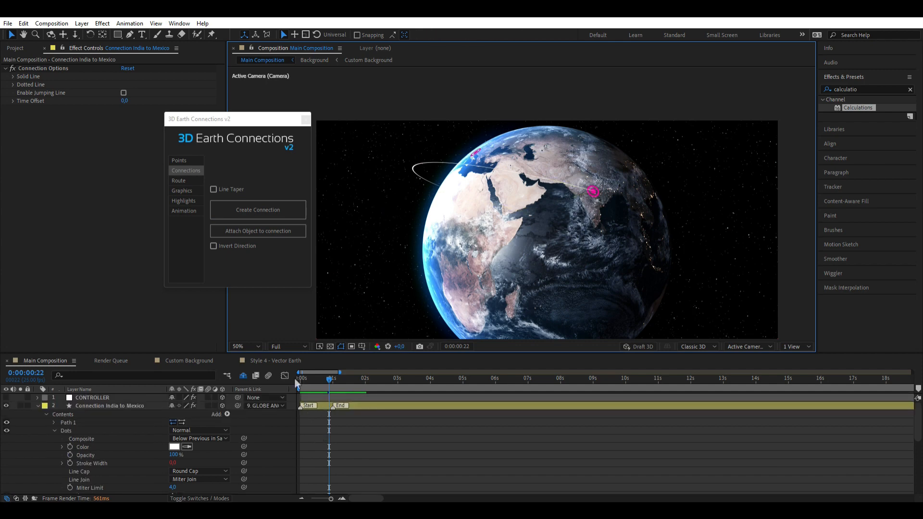
mouse_move(299, 380)
mouse_down()
mouse_move(327, 381)
mouse_move(333, 407)
mouse_move(362, 409)
mouse_up()
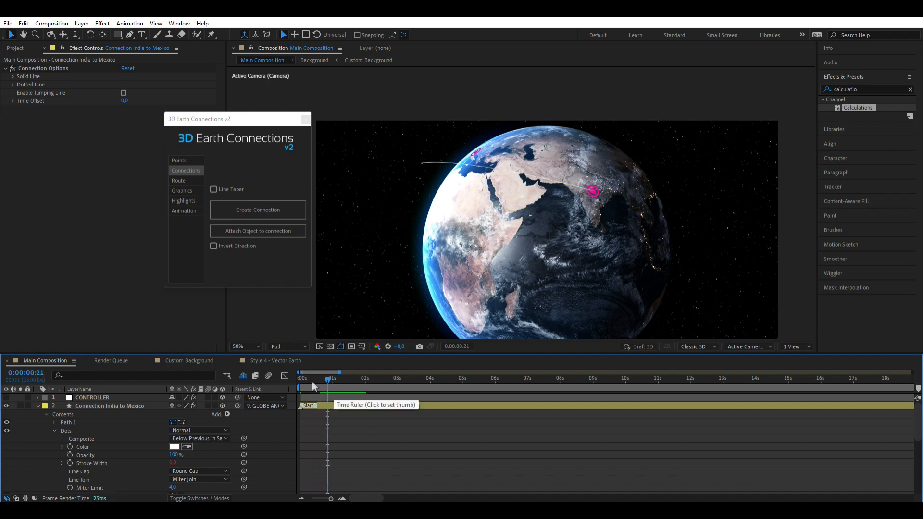
drag(305, 381, 362, 385)
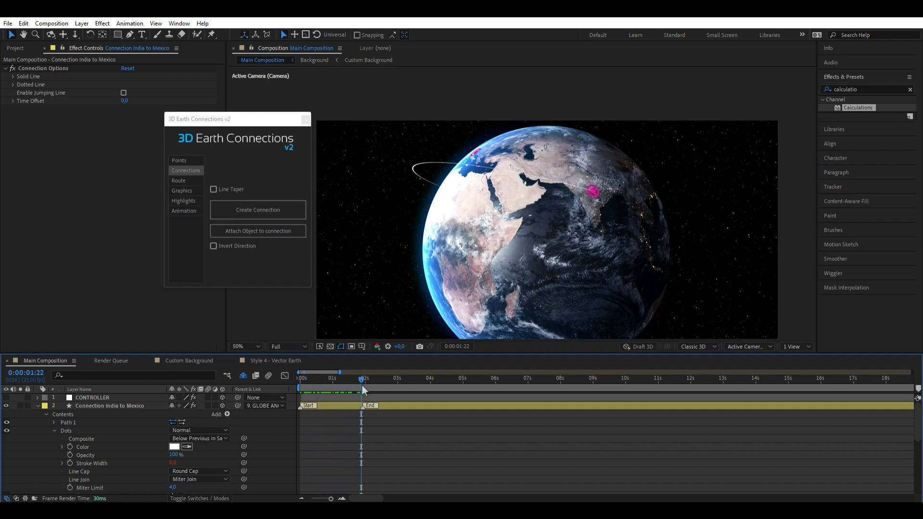
- Reshape the India to Mexico connection's path by extending both of its curve handles outward from the globe
click(118, 405)
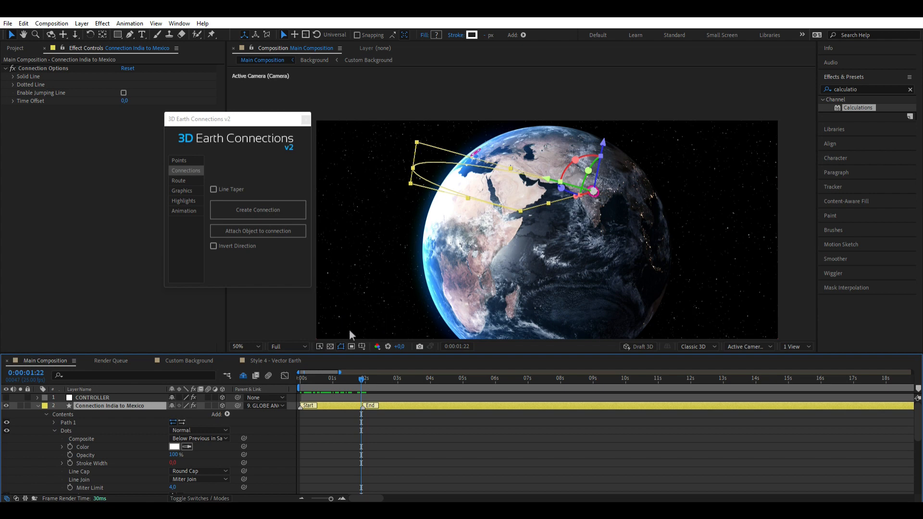
click(342, 347)
click(520, 212)
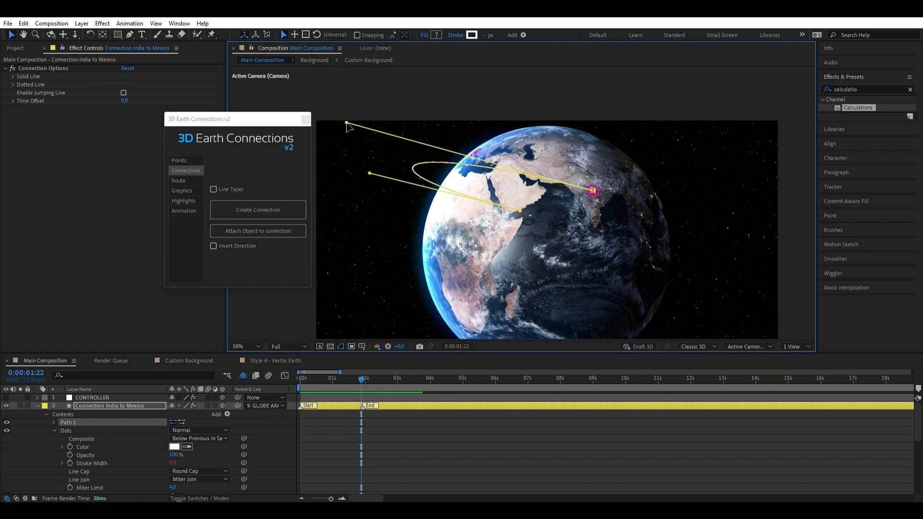
drag(347, 123, 279, 85)
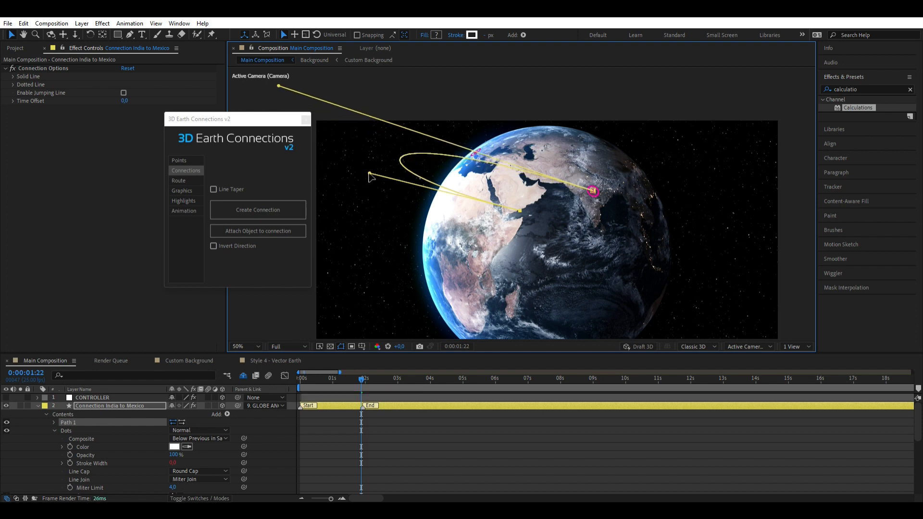
drag(369, 174, 339, 186)
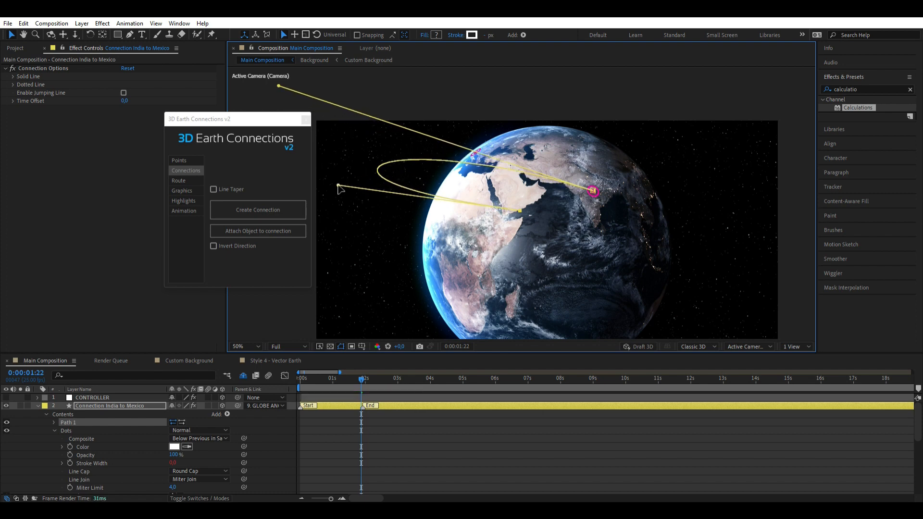
click(291, 328)
- Show the India to Mexico connection's rotation properties and set its X Rotation to -57°
click(135, 406)
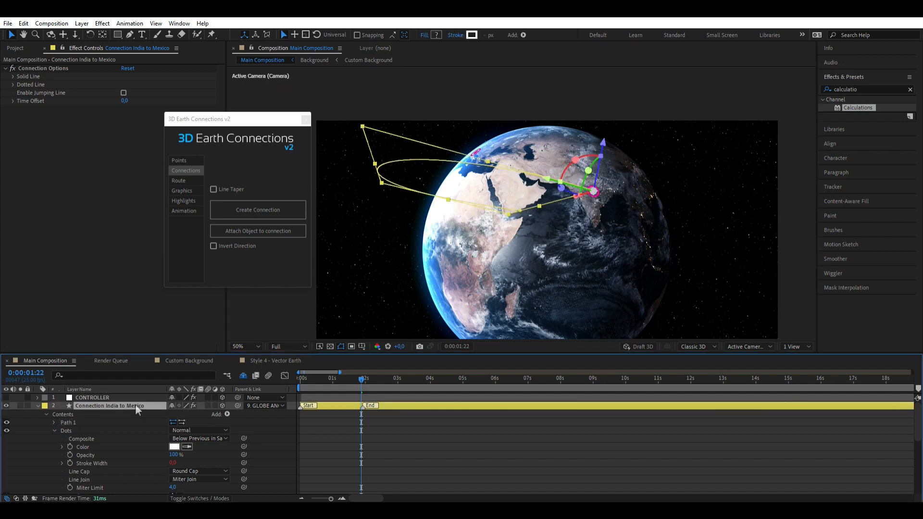
key(r)
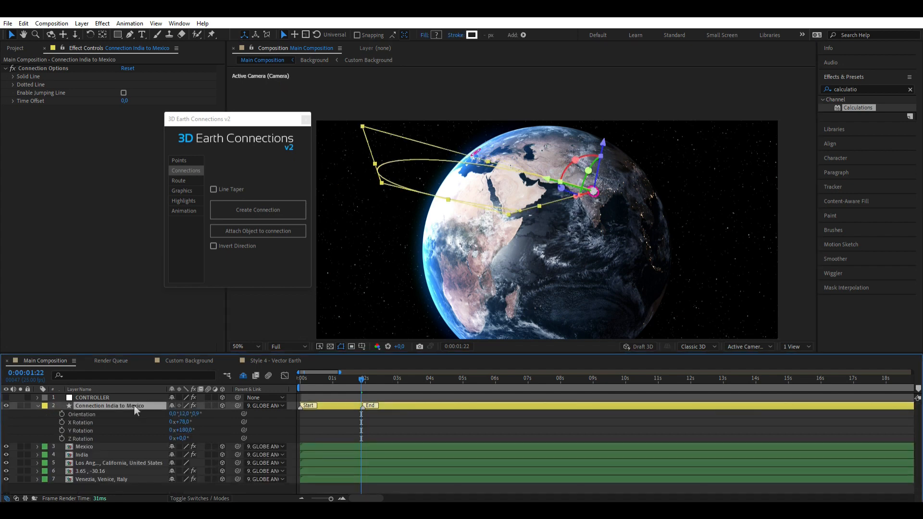
click(82, 423)
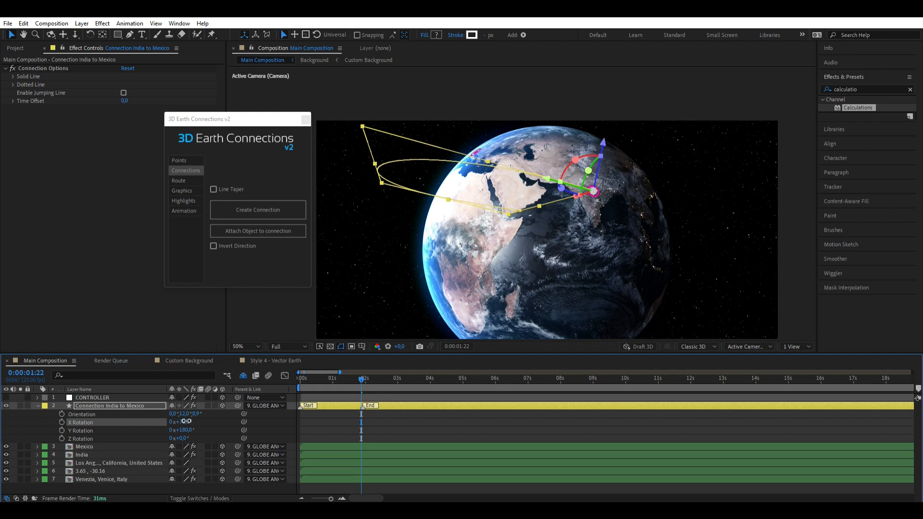
drag(183, 422, 142, 444)
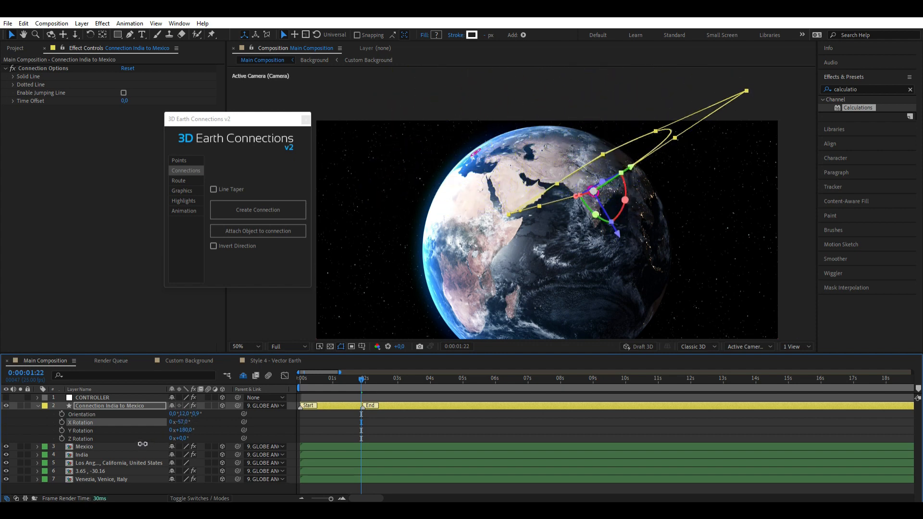
click(285, 332)
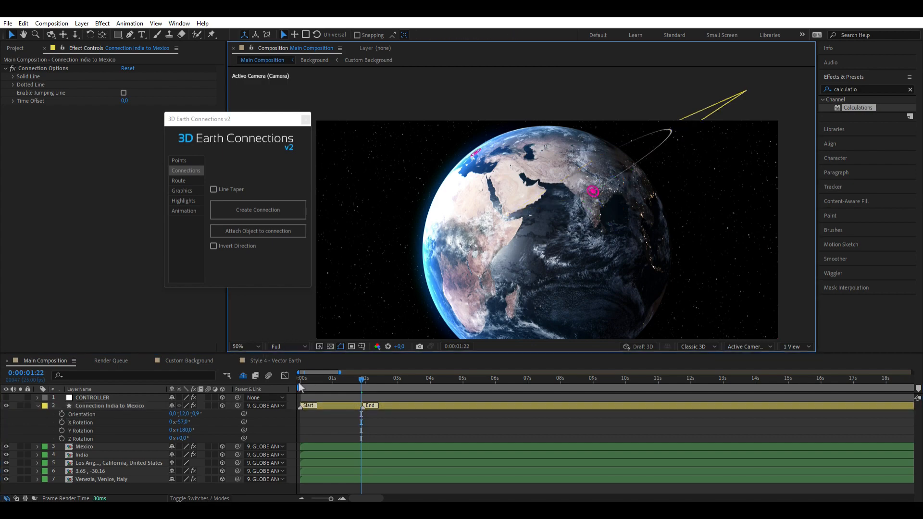
- Set the solid line of the 3.65, -30.16 to Los Angeles connection to red with a stroke of 2.7
drag(301, 379, 336, 381)
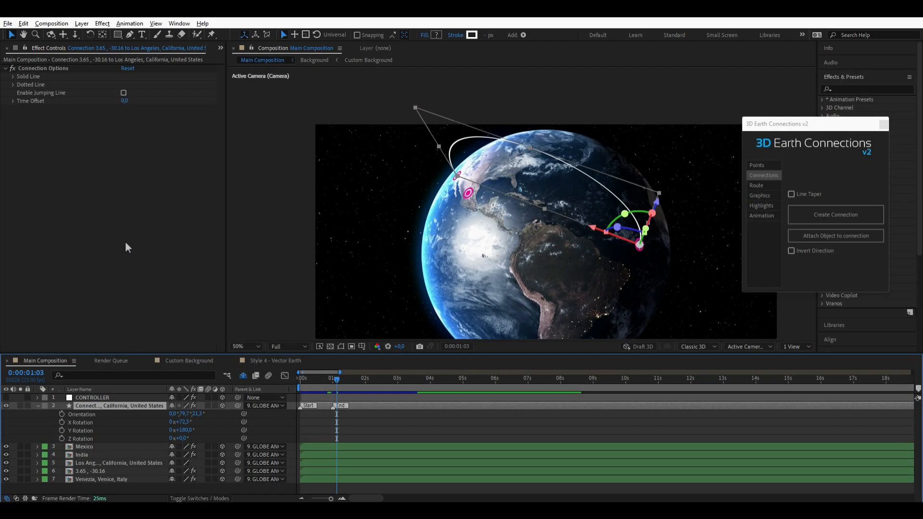
click(42, 67)
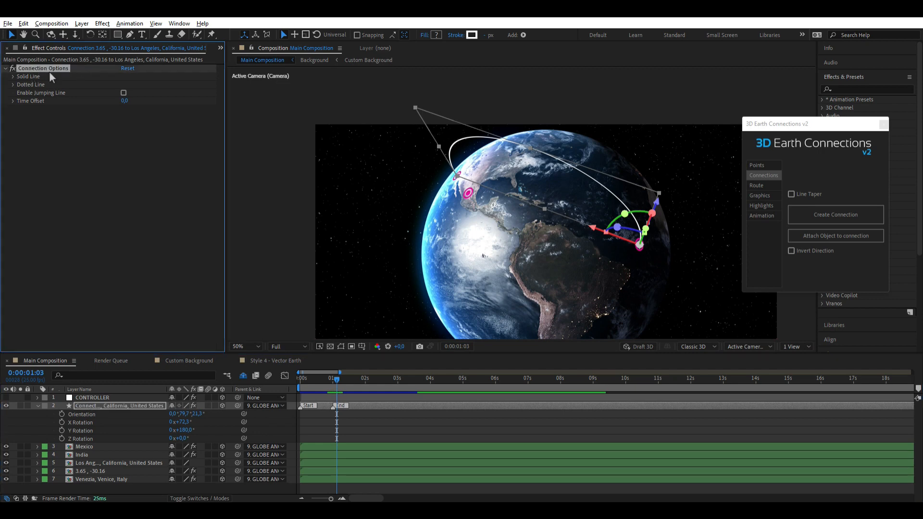
click(13, 78)
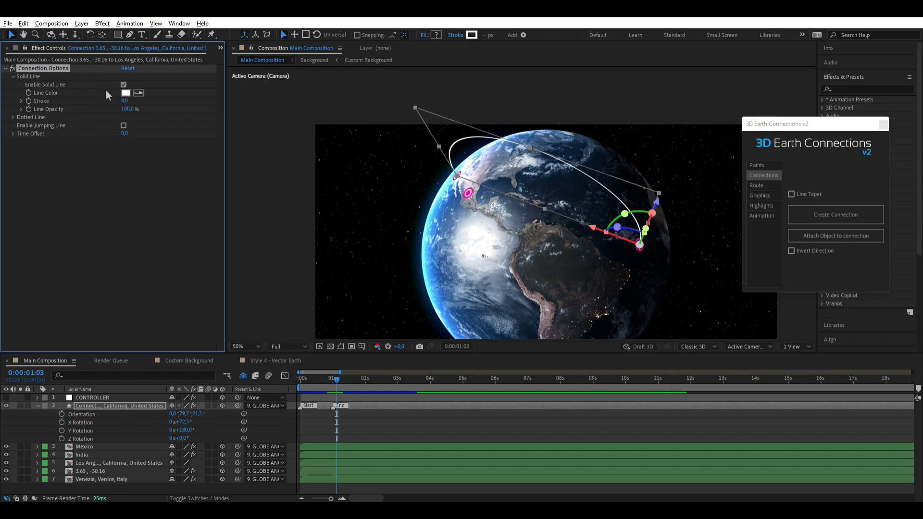
click(126, 93)
click(486, 190)
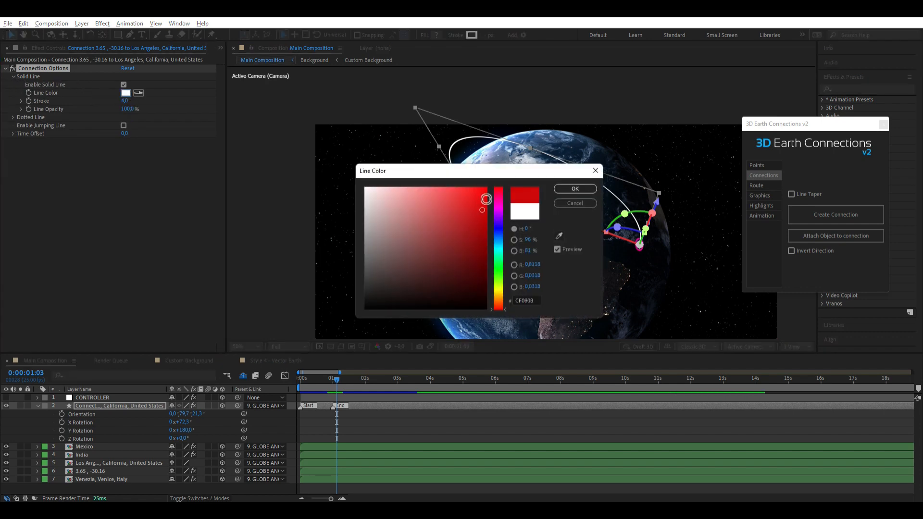
click(575, 189)
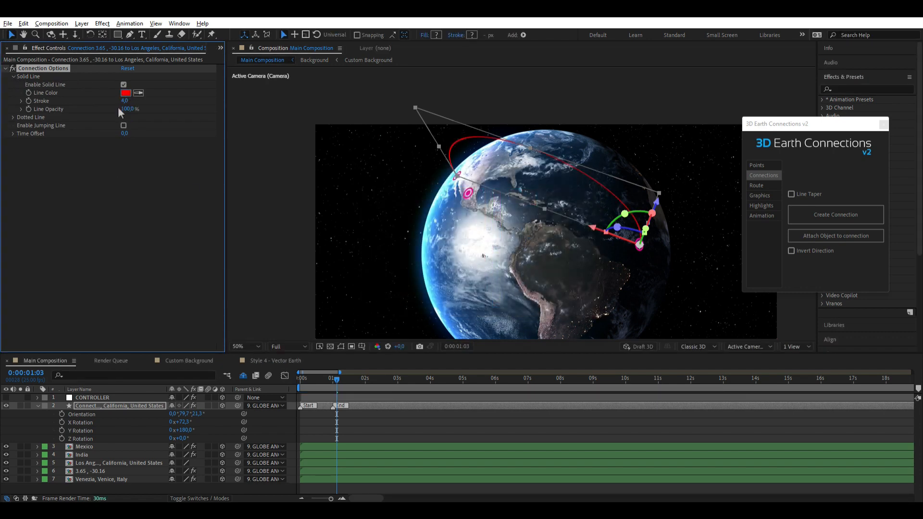
mouse_move(124, 101)
mouse_down()
mouse_move(139, 99)
mouse_move(131, 98)
mouse_move(140, 110)
mouse_move(124, 133)
mouse_move(123, 183)
mouse_move(135, 106)
mouse_up()
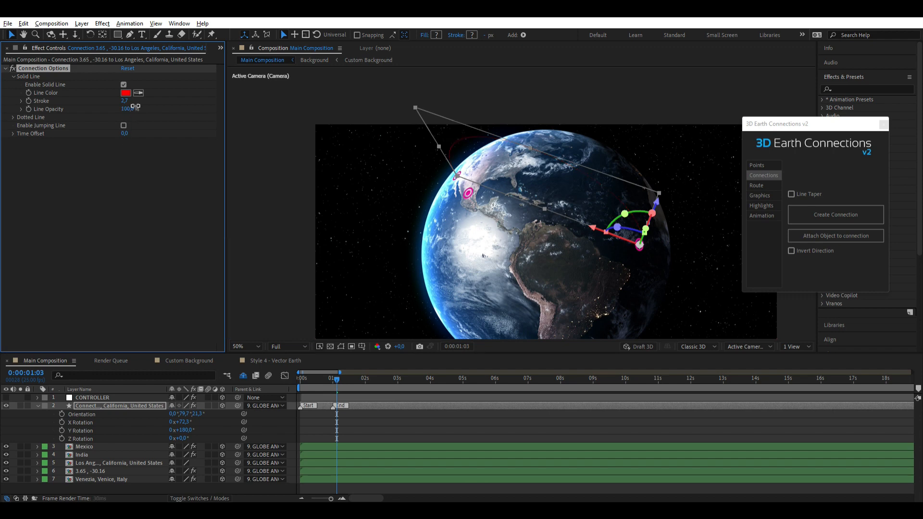
- Enable white dots on the Los Angeles connection, with a size of 22.6 and a gap of 106
click(12, 117)
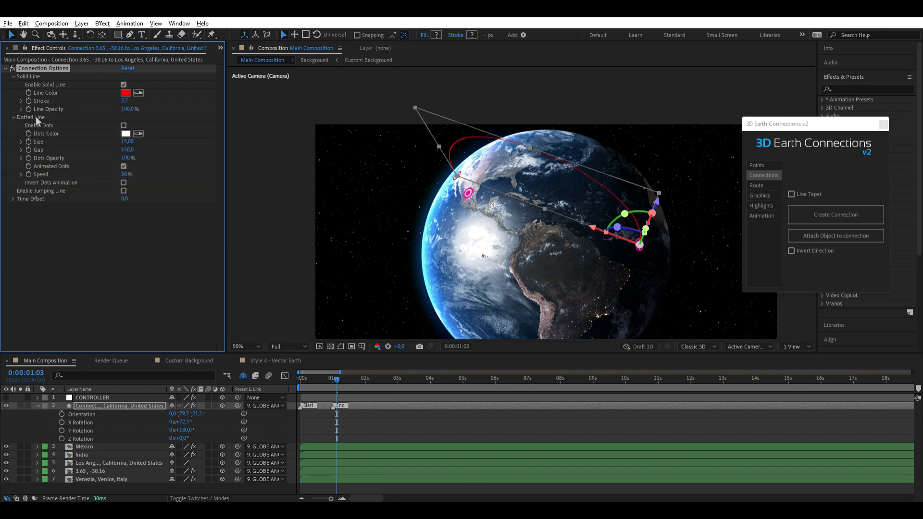
click(125, 134)
click(498, 209)
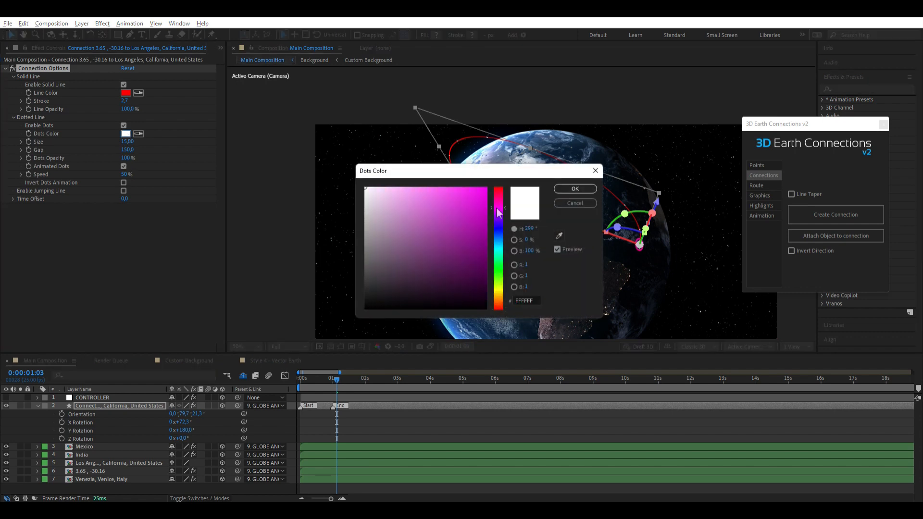
drag(469, 198, 497, 180)
click(575, 188)
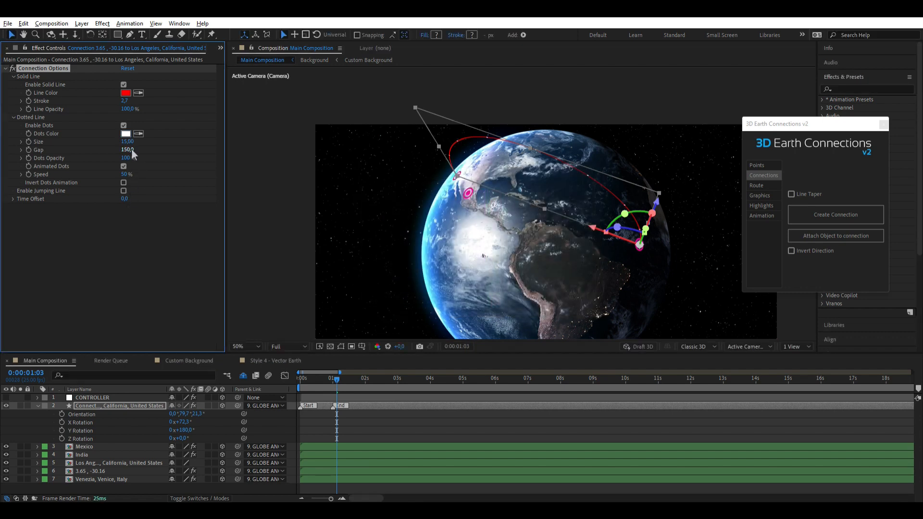
drag(131, 143, 125, 166)
click(137, 243)
- Set the animated dots' speed to 73% and scrub through the first two seconds to preview their motion
click(126, 171)
click(124, 167)
drag(303, 380, 363, 381)
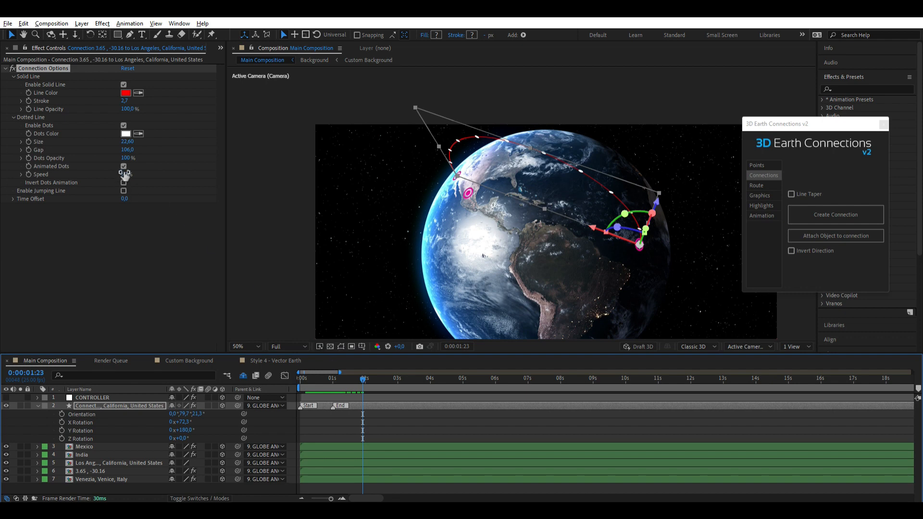
drag(124, 174, 135, 172)
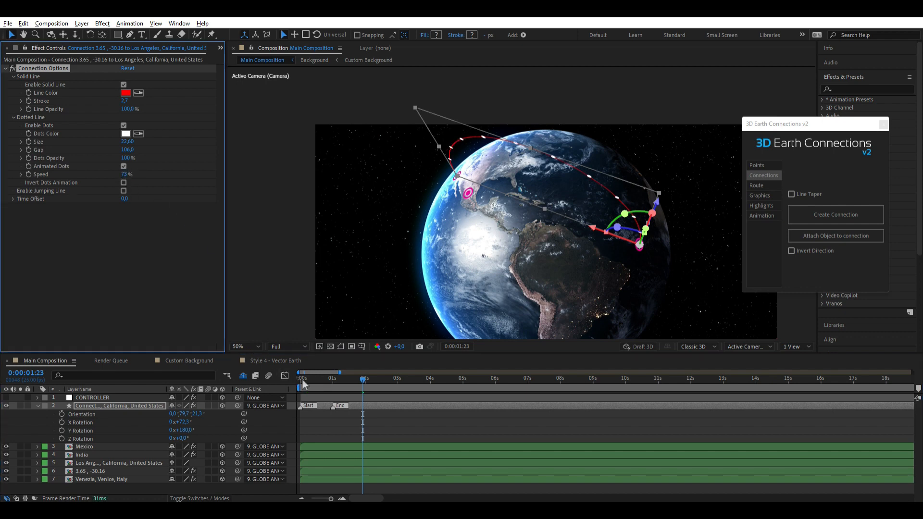
drag(303, 381, 361, 382)
- Invert the dots animation on the Los Angeles connection and scrub through the timeline to check its direction
click(123, 183)
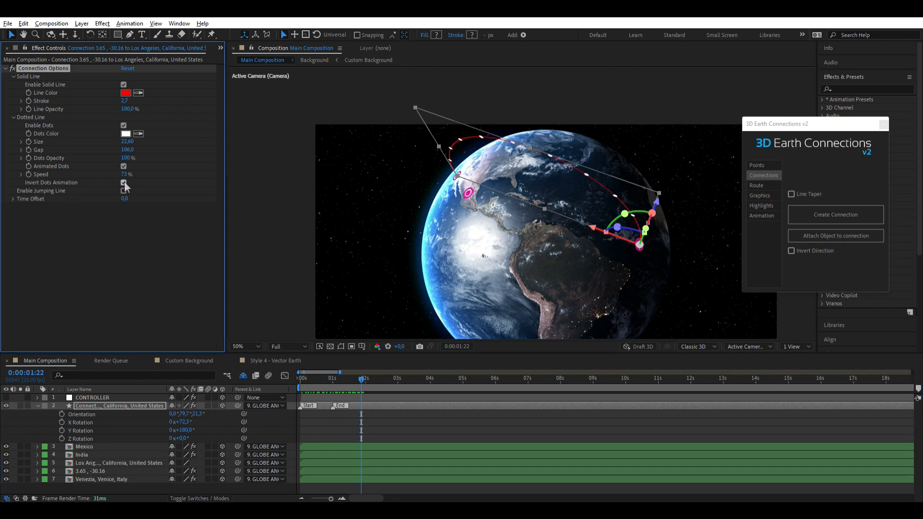
click(304, 381)
drag(307, 383, 350, 382)
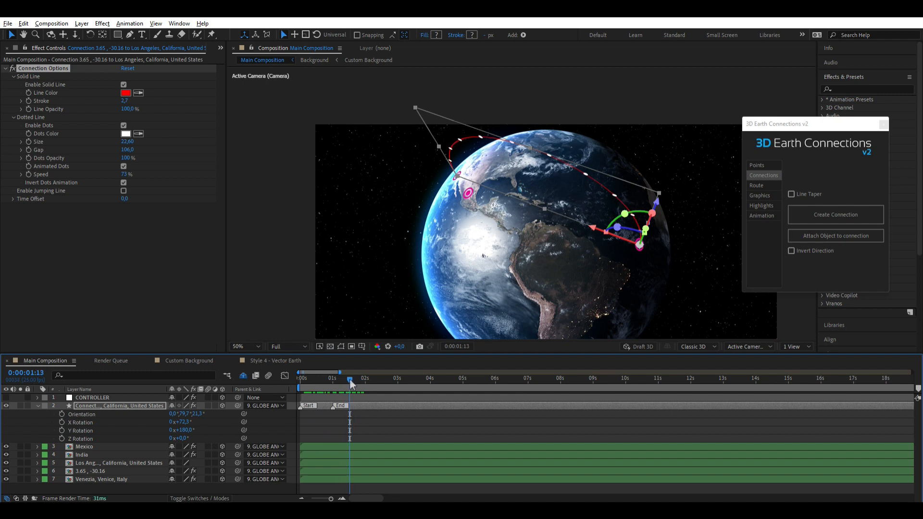
- Enable the jumping line on the connection, set its time offset to 2, and scrub through the animation
click(124, 191)
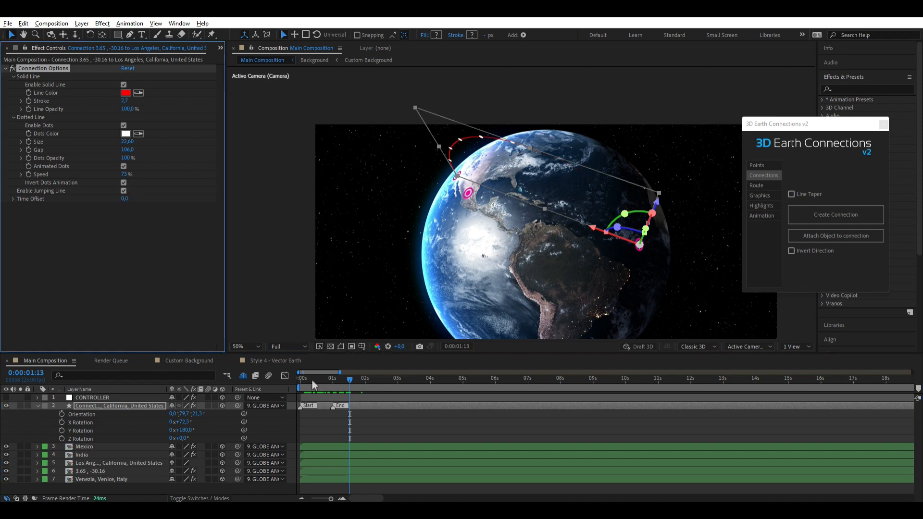
drag(311, 379, 365, 382)
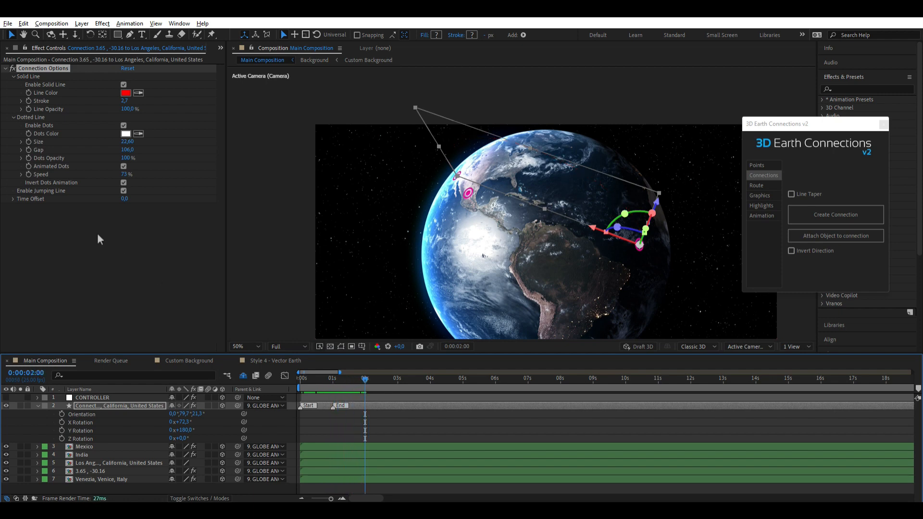
click(124, 199)
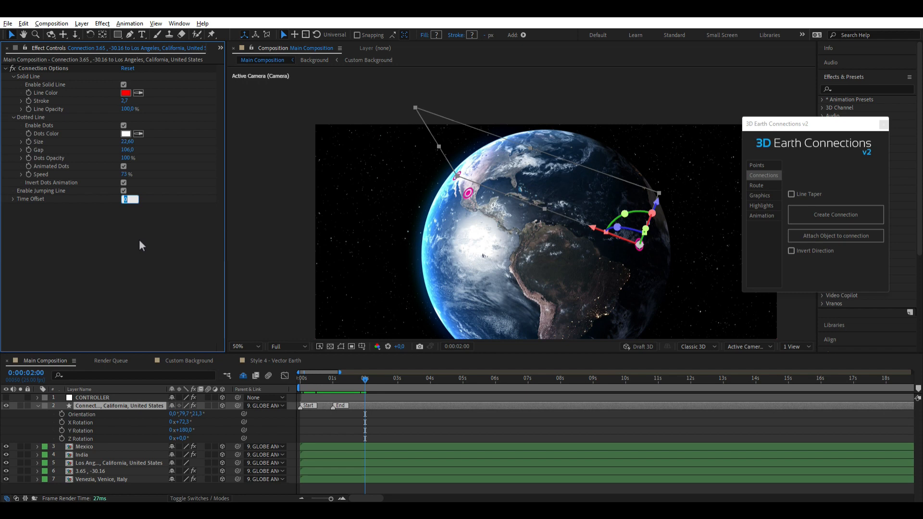
text(2)
key(Return)
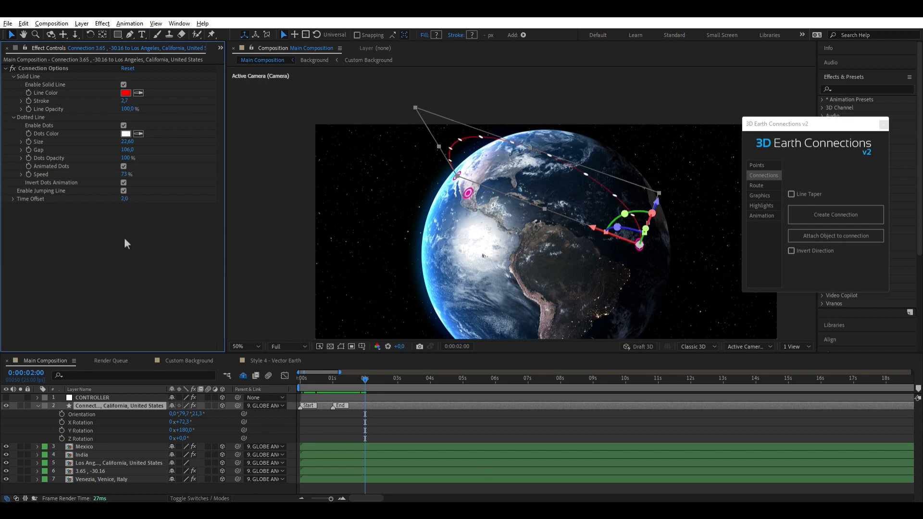
click(300, 382)
drag(299, 382, 431, 389)
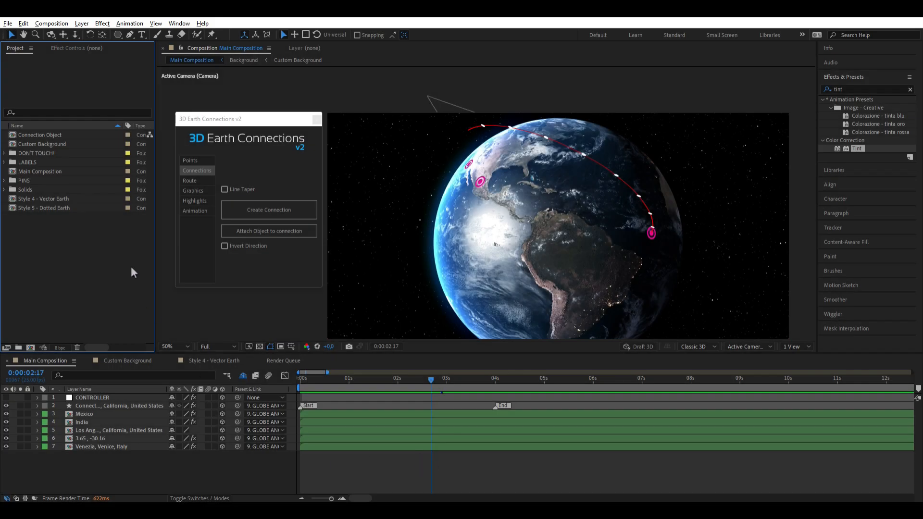
- Attach the Connection Object composition to the Los Angeles connection and scrub to preview the plane travelling along the line
click(56, 134)
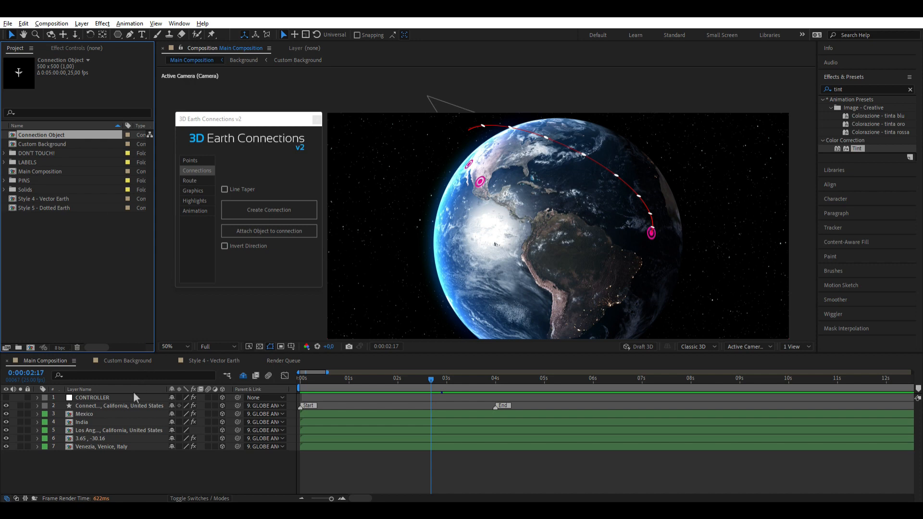
click(120, 405)
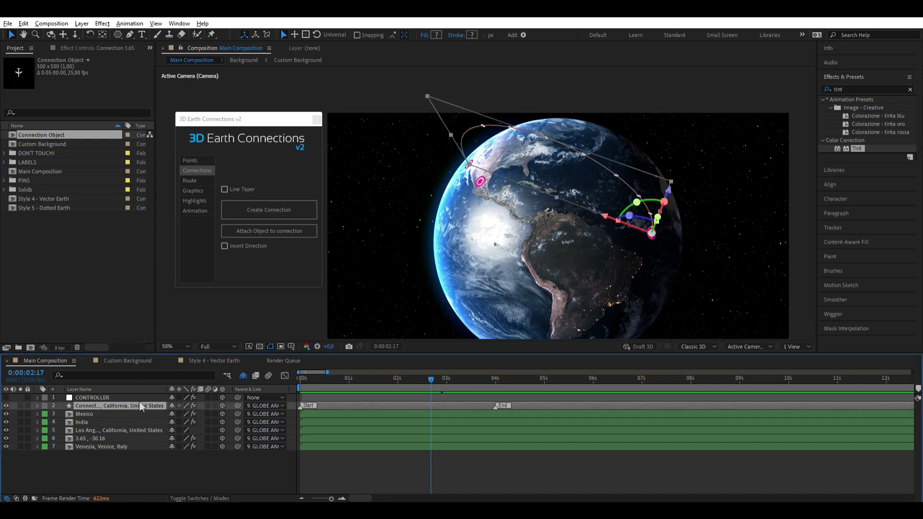
click(282, 232)
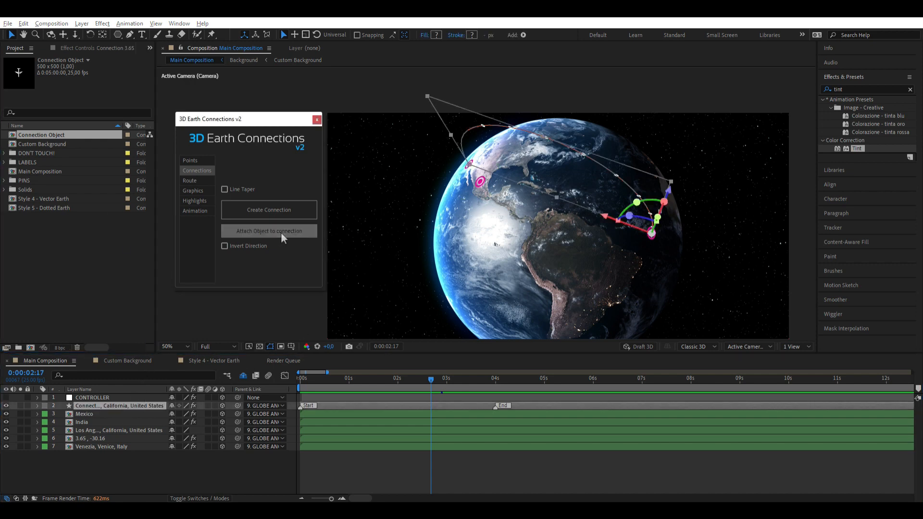
click(281, 232)
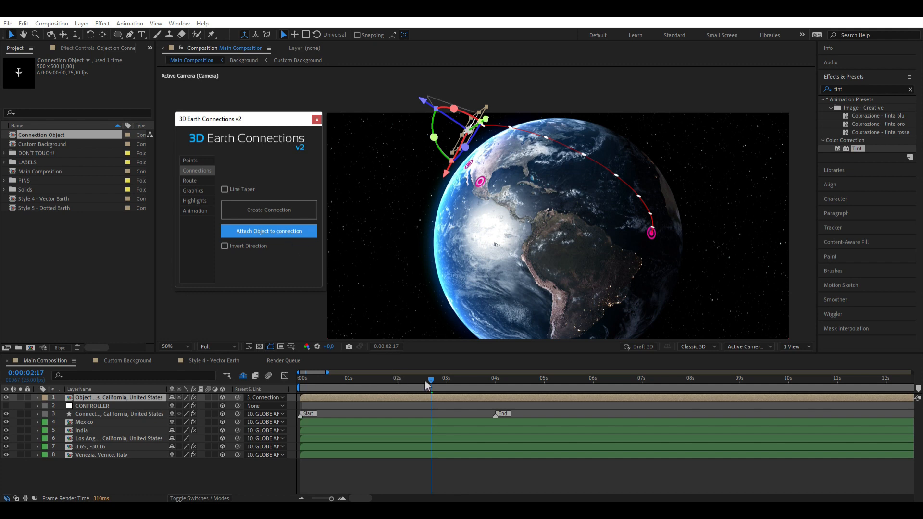
drag(426, 384, 377, 382)
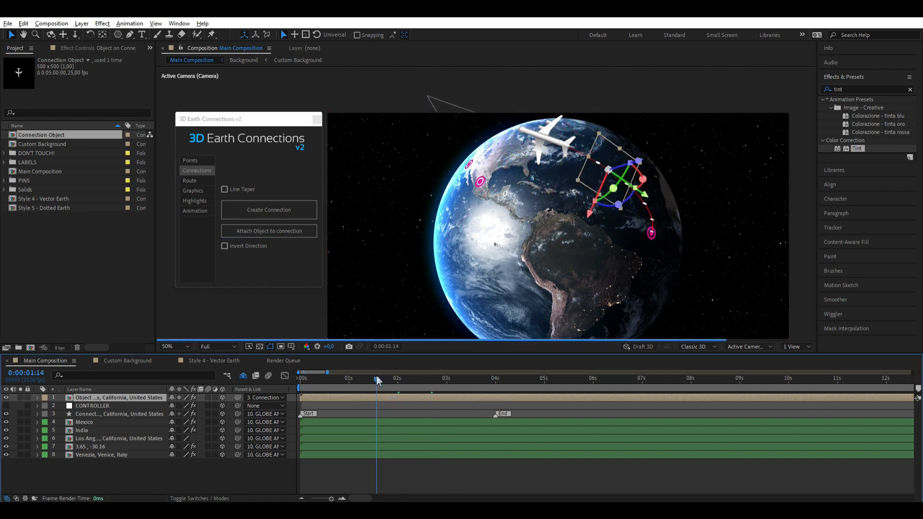
click(323, 477)
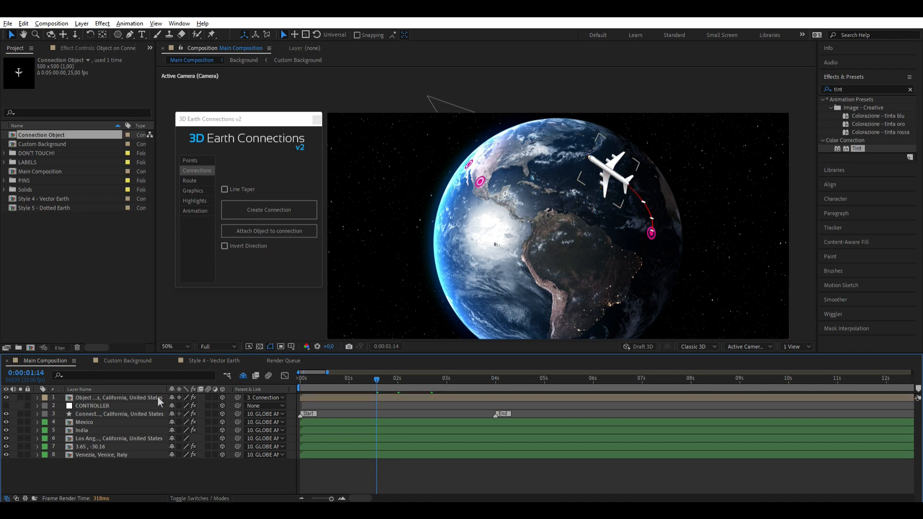
- Set the Connection Object Scale of the attached plane to 40
click(135, 398)
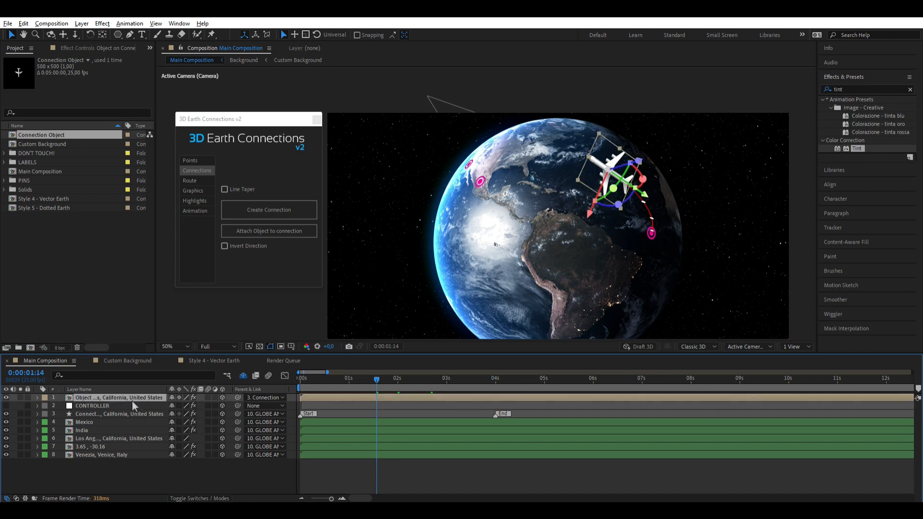
click(86, 47)
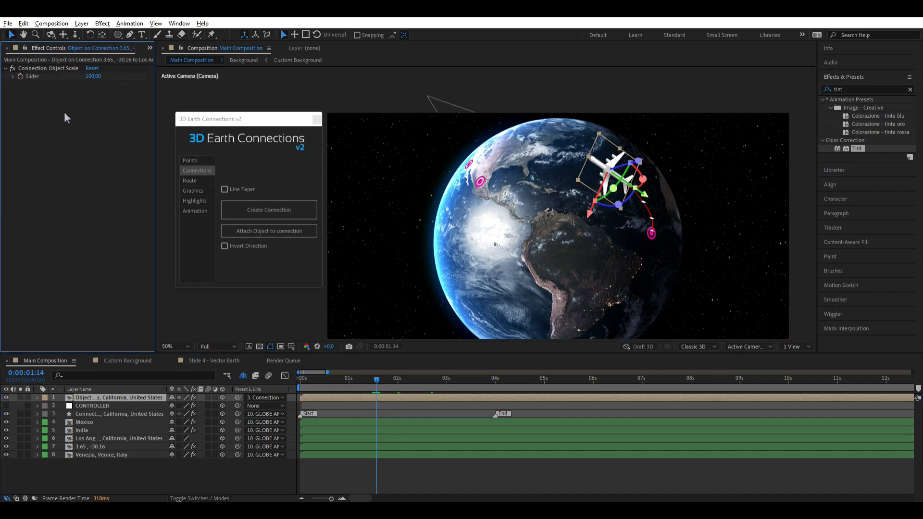
key(Return)
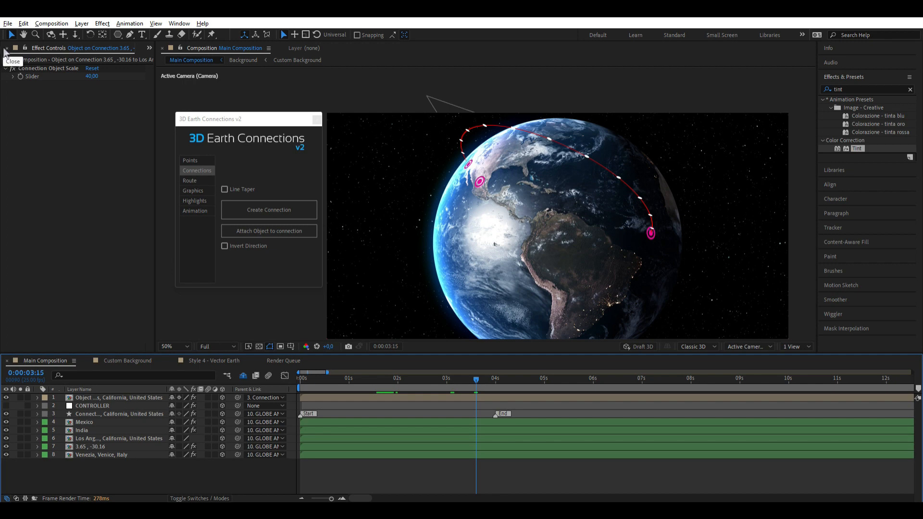
- Open the Connection Object composition to edit the object that travels along the connection
click(149, 47)
click(172, 59)
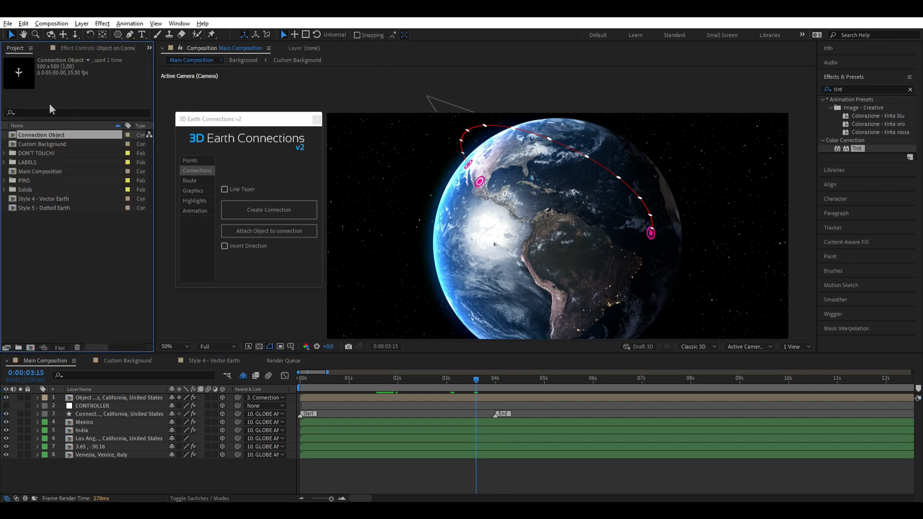
double_click(43, 134)
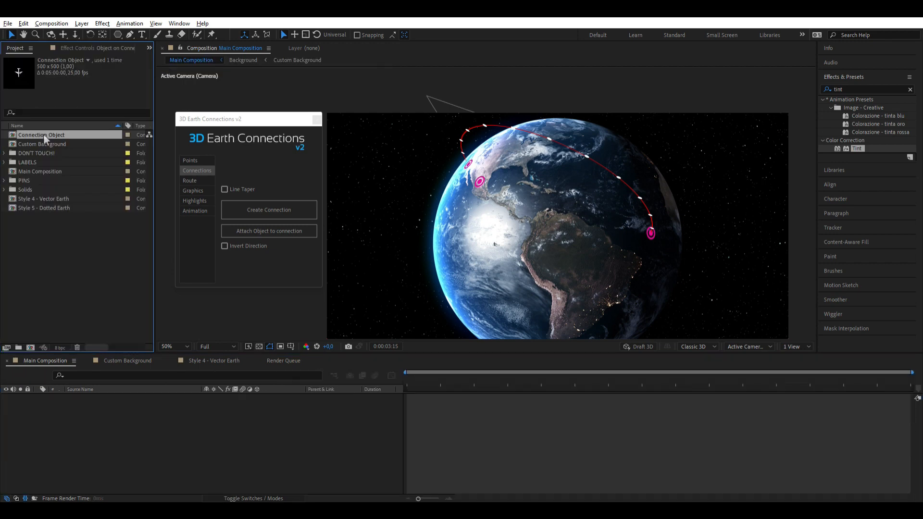
scroll(551, 233, down, 1)
drag(560, 221, 599, 197)
click(156, 432)
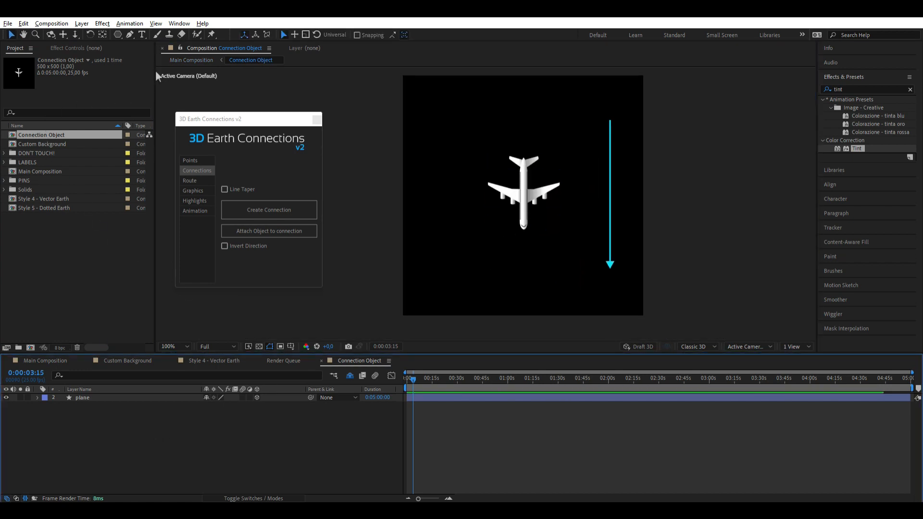
- Draw a cyan downward-pointing triangle over the plane and convert its polystar path to a Bezier path
click(117, 34)
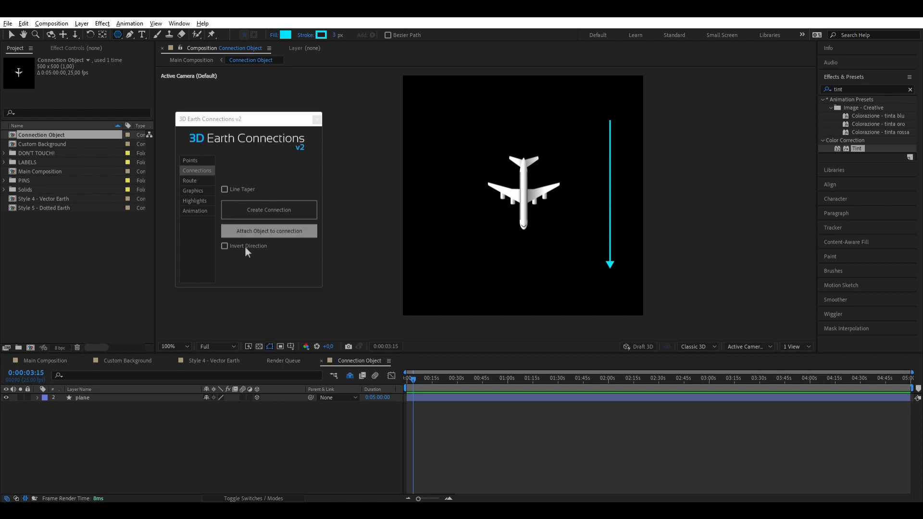
drag(500, 176, 501, 231)
click(54, 414)
right_click(77, 415)
click(77, 431)
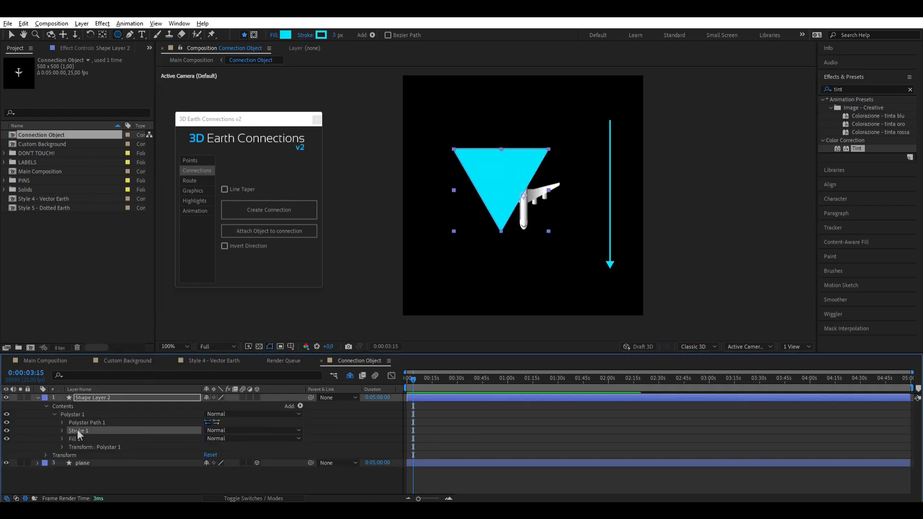
right_click(78, 422)
click(124, 360)
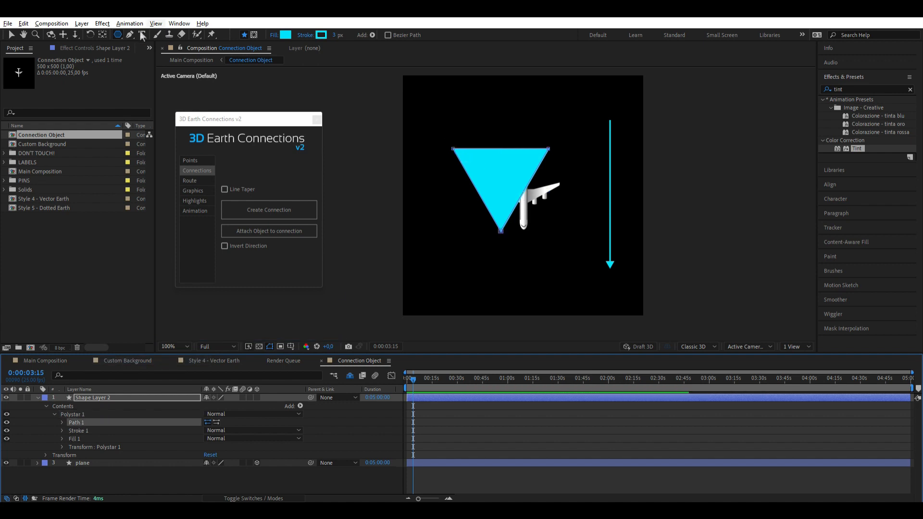
- Reshape the triangle into a notched arrowhead centred over the plane, and hide the plane layer
key(g)
drag(502, 149, 522, 185)
key(v)
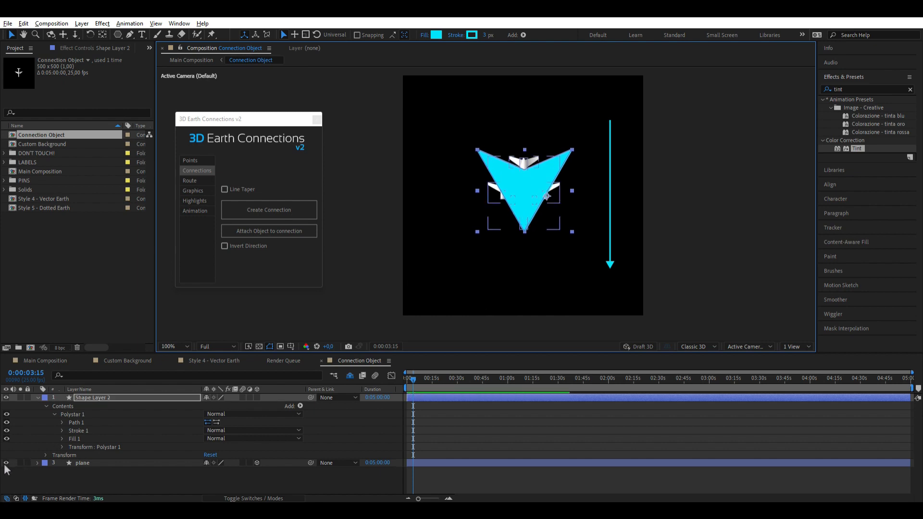
click(6, 463)
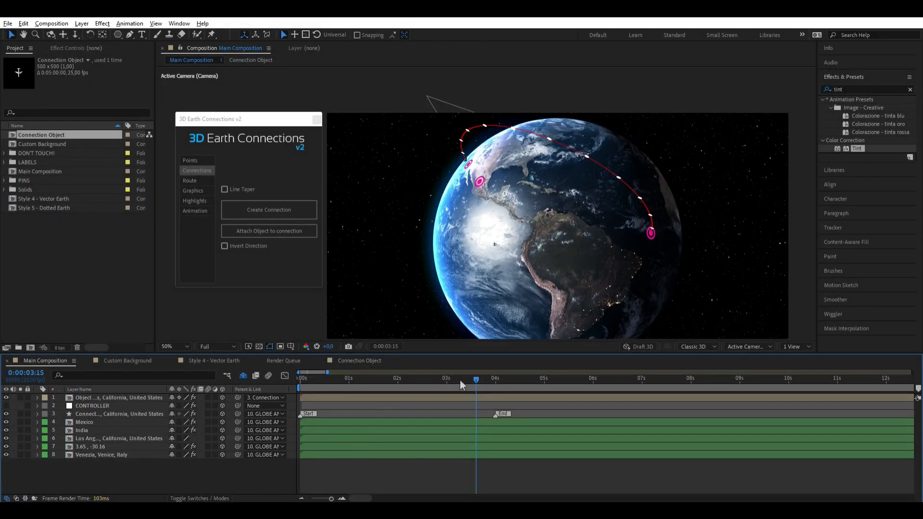
- Turn off Accepts Lights for the arrowhead's shape layer in Connection Object, and preview it travelling along the connection in Main Composition
drag(460, 380, 379, 383)
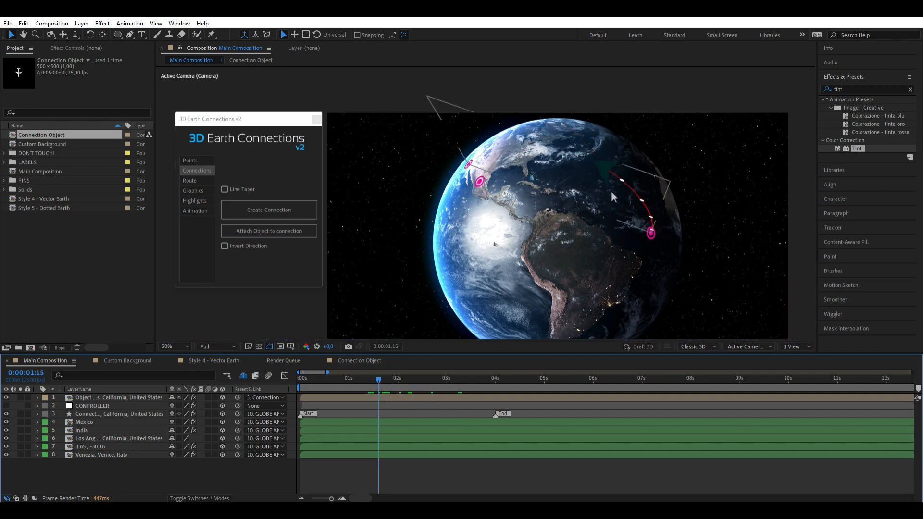
click(122, 398)
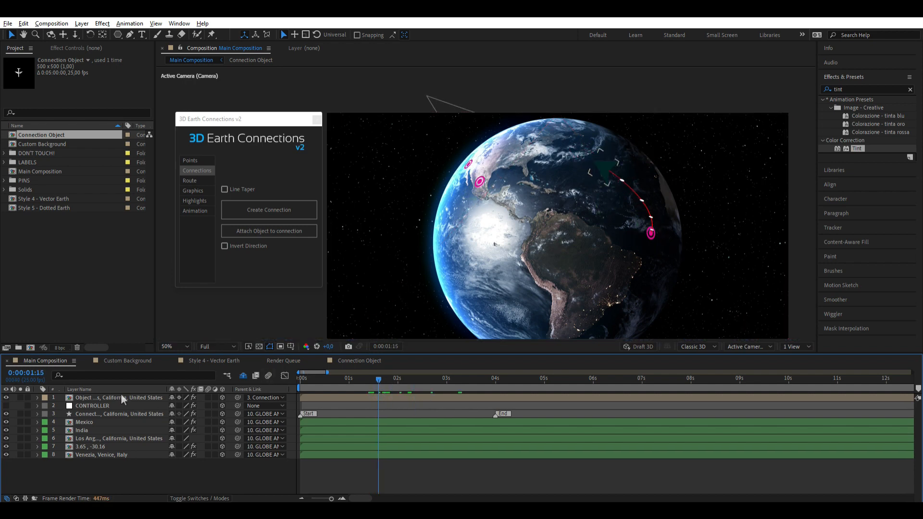
double_click(38, 134)
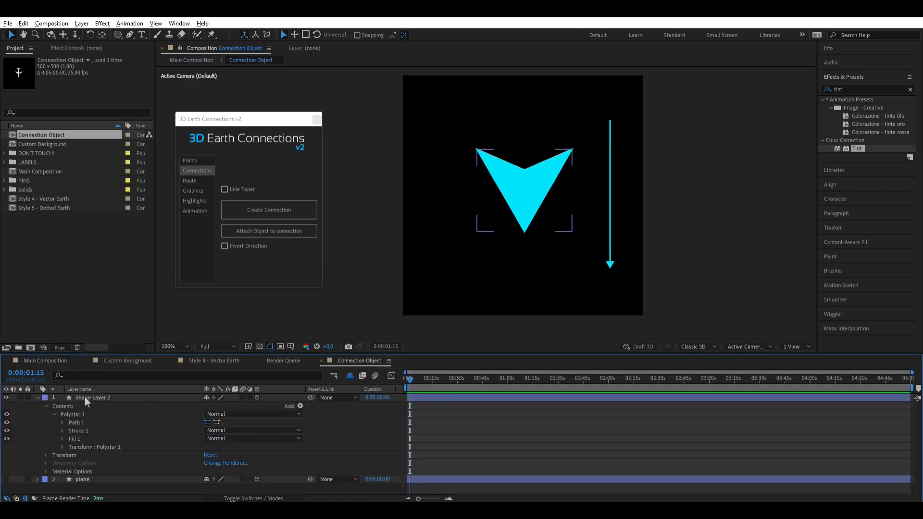
click(84, 398)
click(37, 397)
click(37, 397)
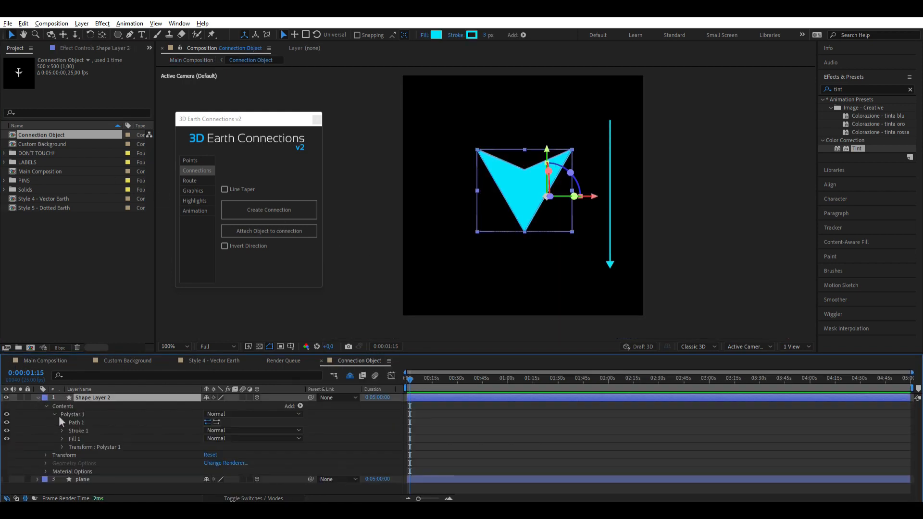
click(45, 472)
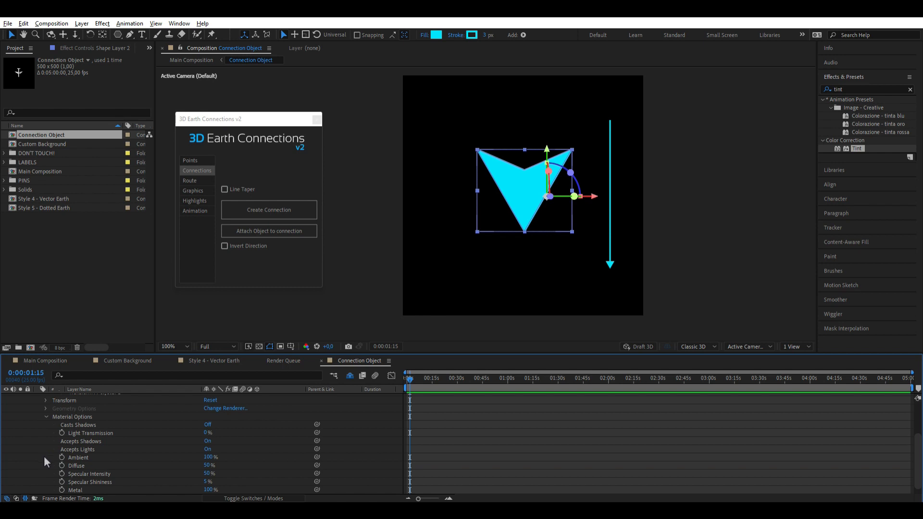
scroll(45, 463, down, 1)
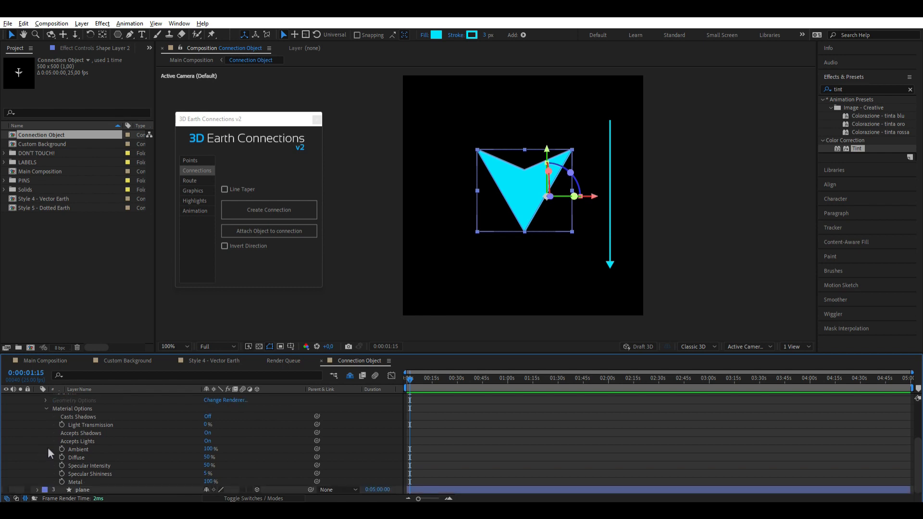
click(206, 440)
click(246, 440)
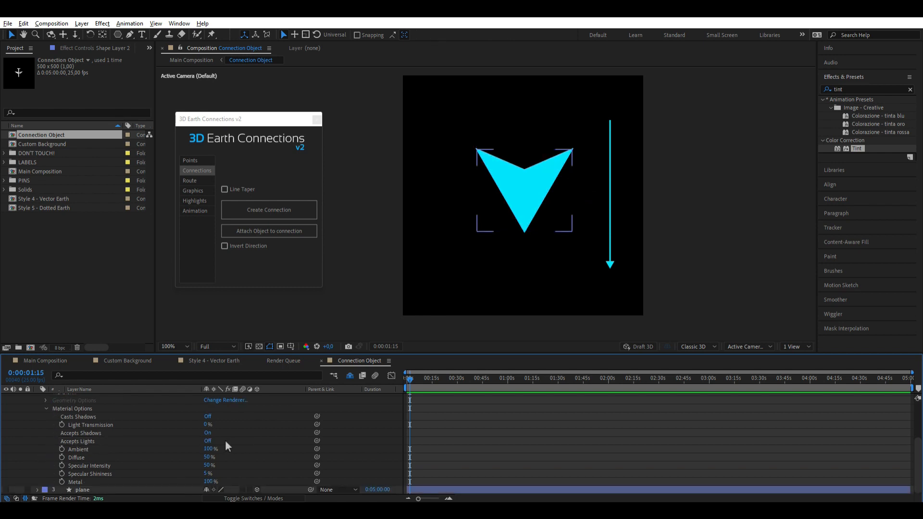
click(61, 363)
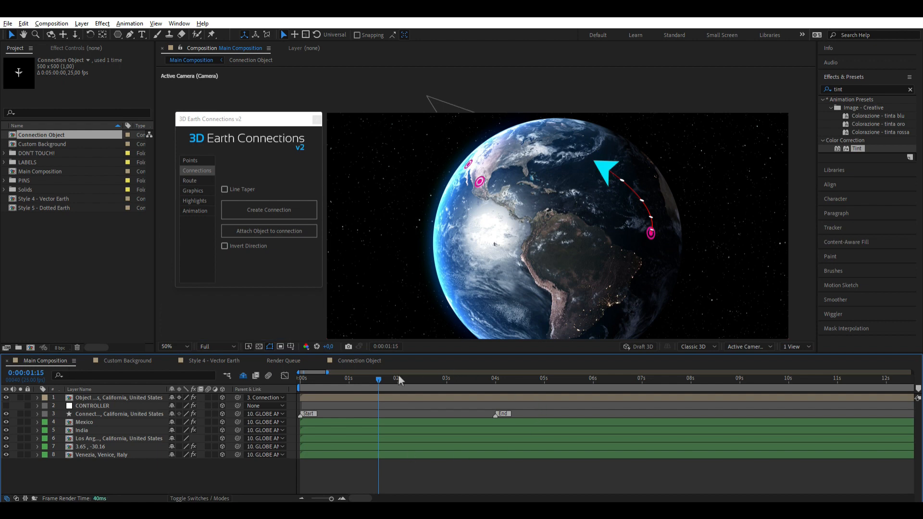
drag(379, 379, 469, 391)
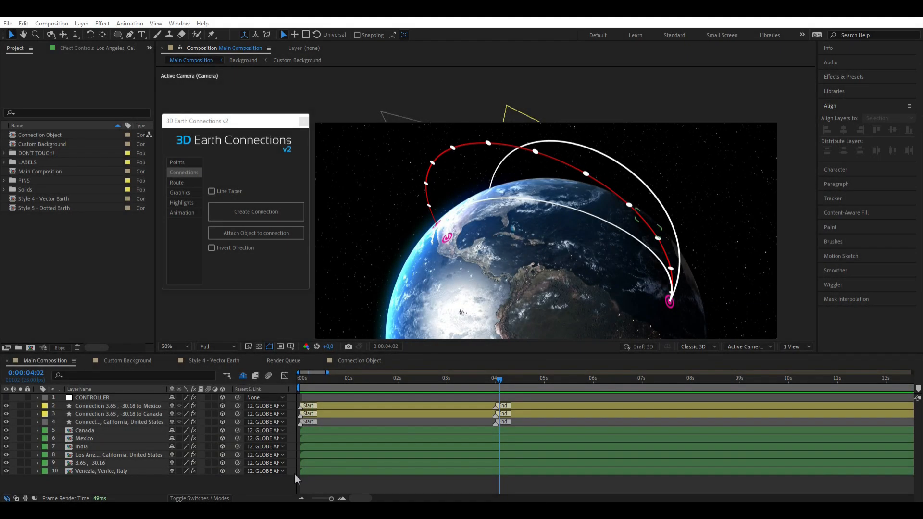
- Duplicate the Connection Object composition twice to create Connection Object 2 and Connection Object 3
click(56, 135)
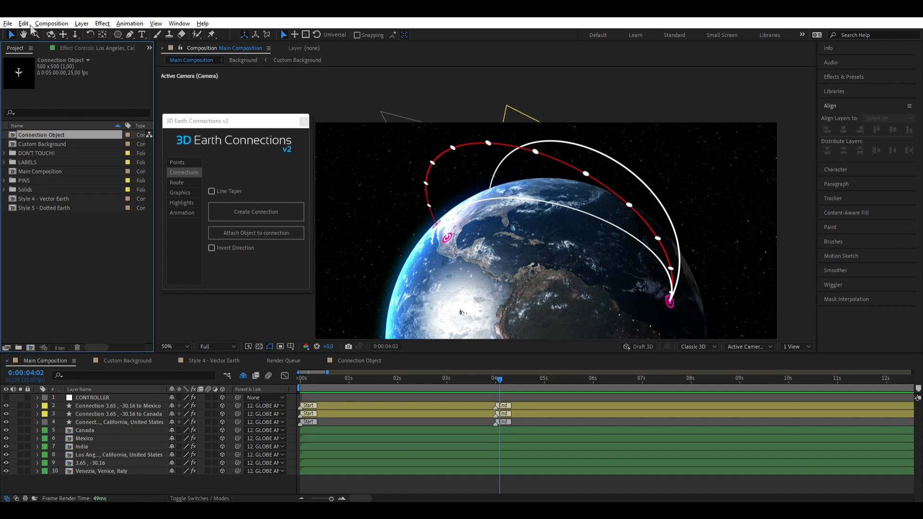
click(27, 24)
click(66, 149)
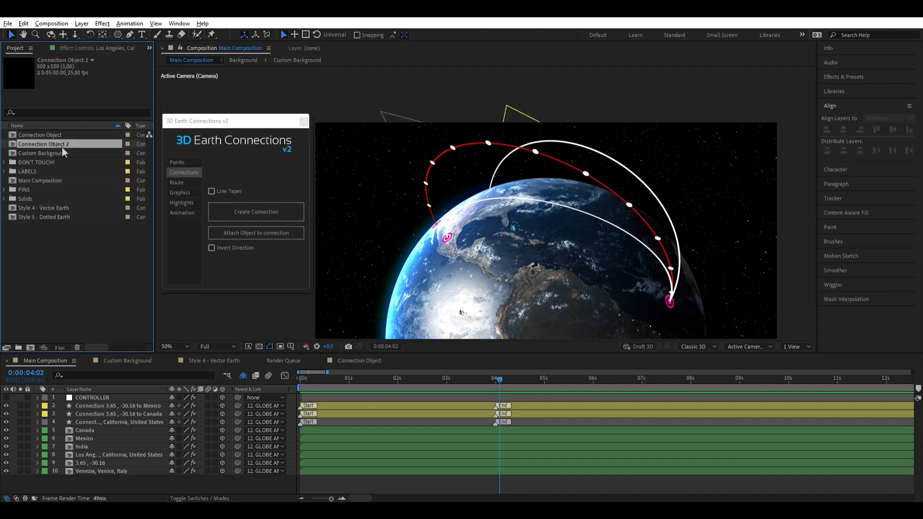
click(23, 23)
click(53, 149)
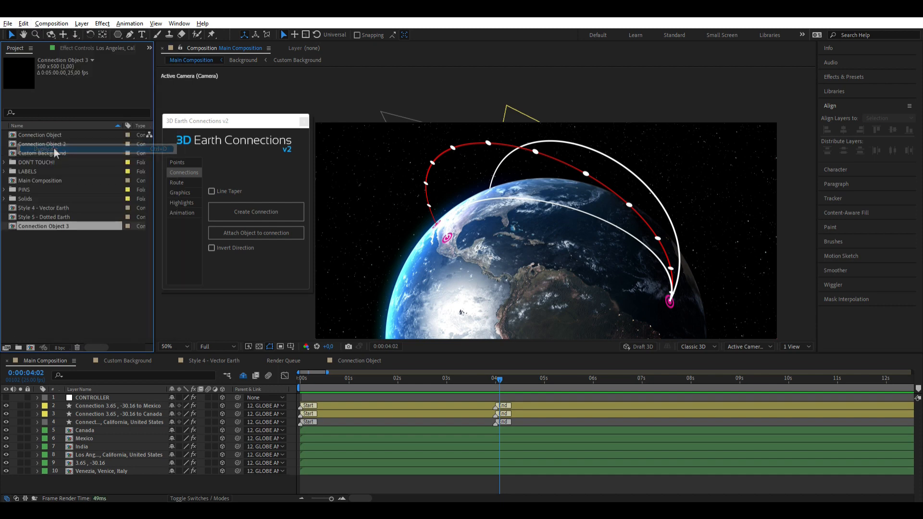
click(57, 281)
- Add a white text layer reading "1" to the Connection Object composition
double_click(48, 135)
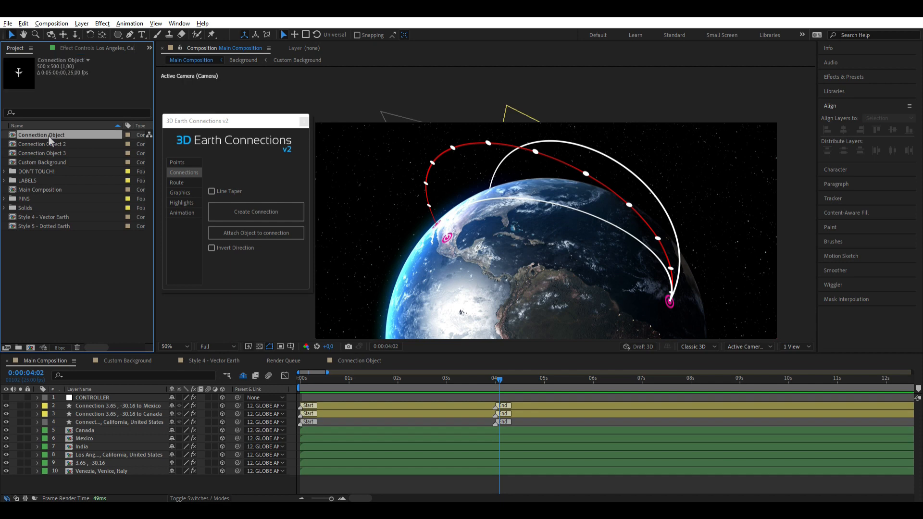
click(142, 35)
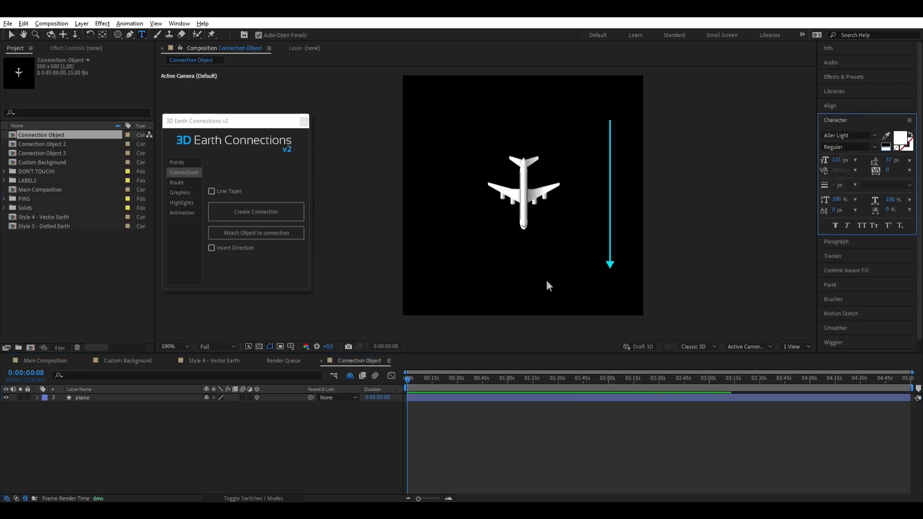
click(491, 249)
text(1)
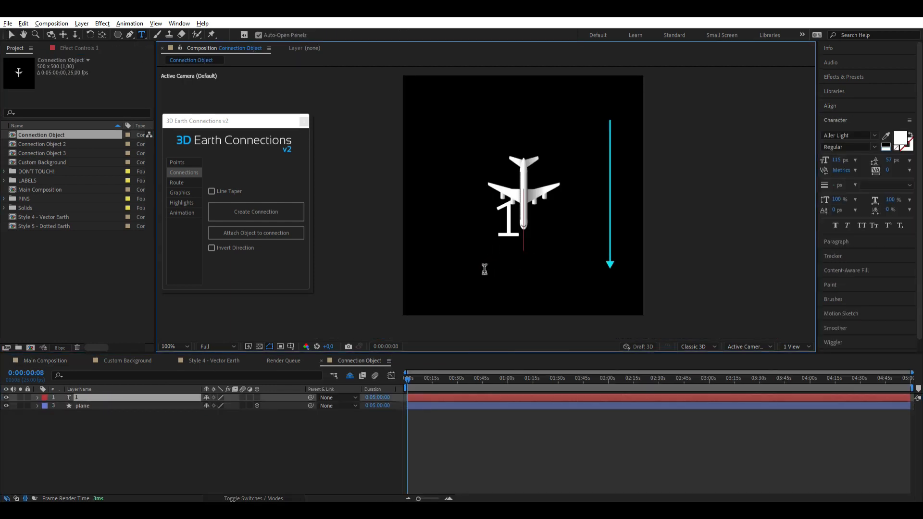
click(172, 445)
- Set the rotation of the "1" text layer to -90°
click(76, 398)
key(r)
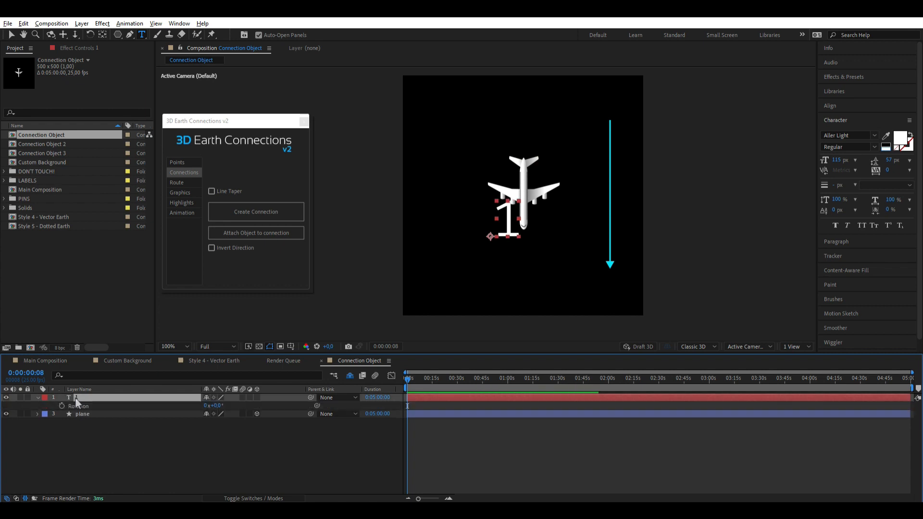
click(218, 407)
text(-90)
key(Return)
key(Return)
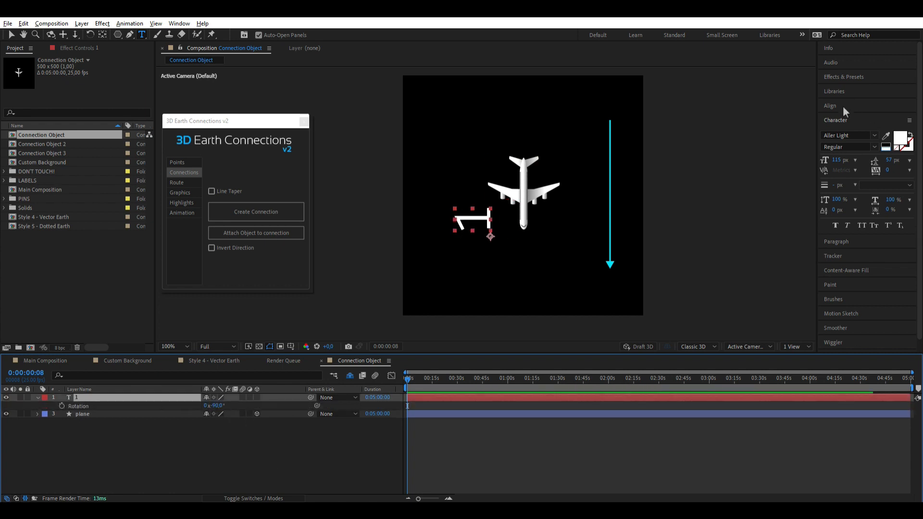
- Centre the "1" text horizontally and vertically in the composition, and hide the plane layer
click(831, 106)
click(843, 130)
click(893, 130)
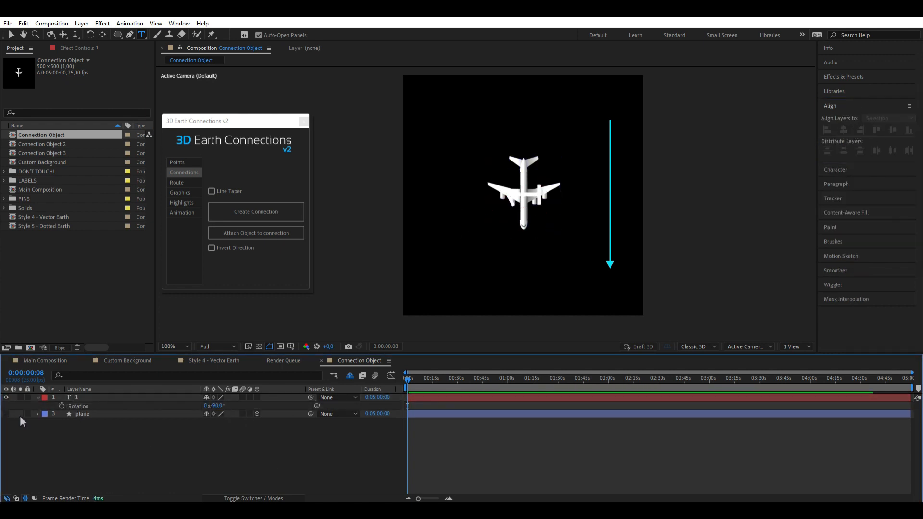
click(6, 414)
- Make the "1" text layer 3D and turn off its Accepts Lights material option
click(89, 400)
click(257, 397)
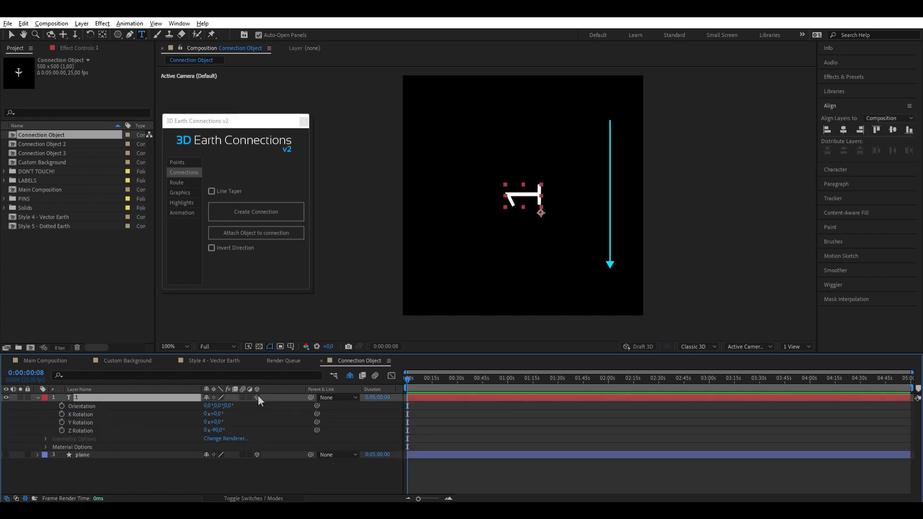
click(44, 449)
click(210, 449)
click(343, 435)
scroll(342, 435, up, 2)
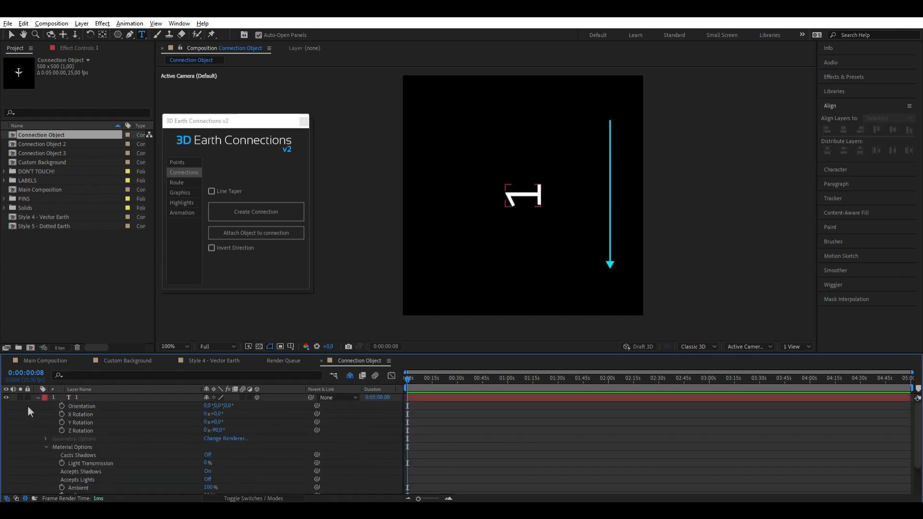
click(38, 398)
- Replace the plane in Connection Object 2 with a copy of the number text layer, edited to read "2"
click(79, 398)
click(85, 442)
double_click(45, 144)
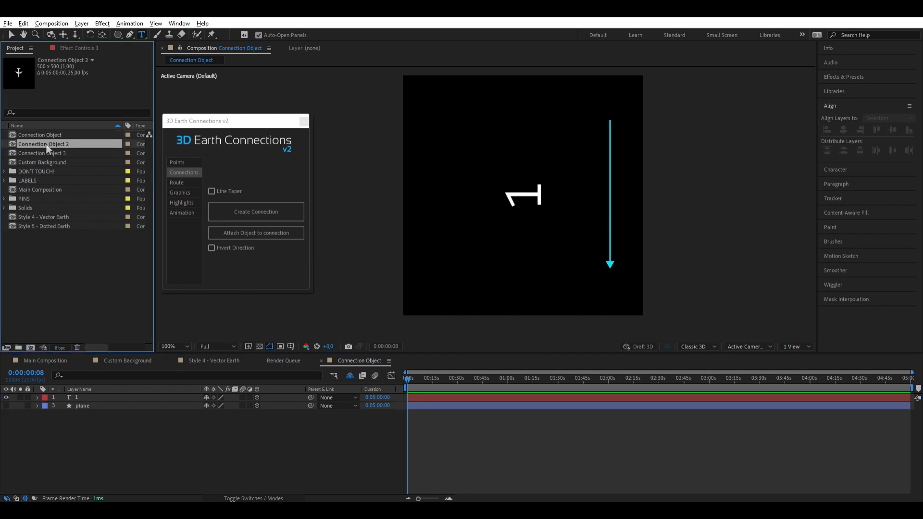
click(74, 397)
click(6, 405)
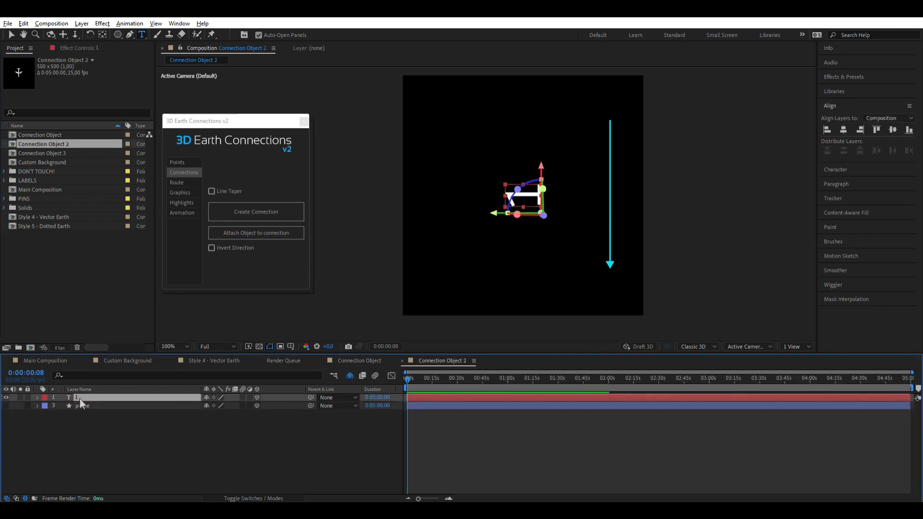
double_click(77, 397)
text(2)
click(103, 445)
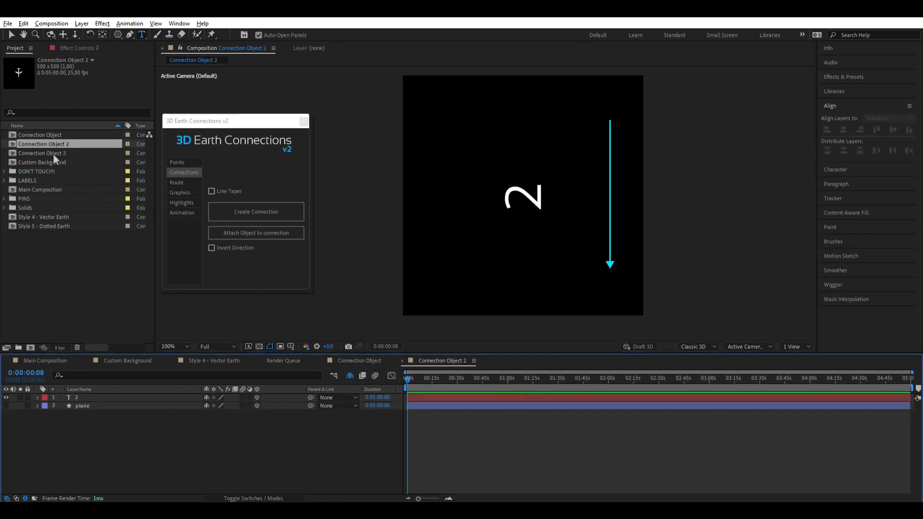
- Replace the plane in Connection Object 3 with a copy of the number text layer, edited to read "3"
double_click(53, 154)
key(ctrl+v)
click(7, 405)
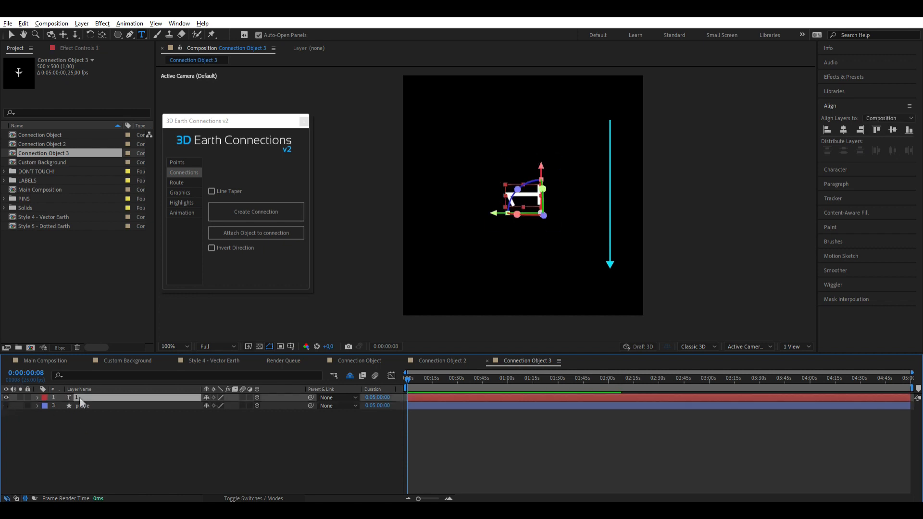
double_click(77, 397)
text(3)
click(102, 443)
click(102, 448)
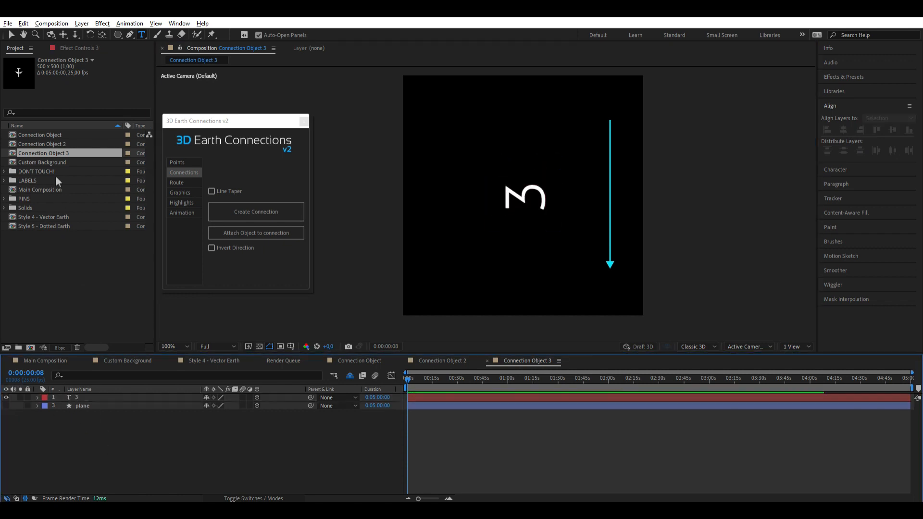
- Attach Connection Object to the red California connection in Main Composition
double_click(46, 186)
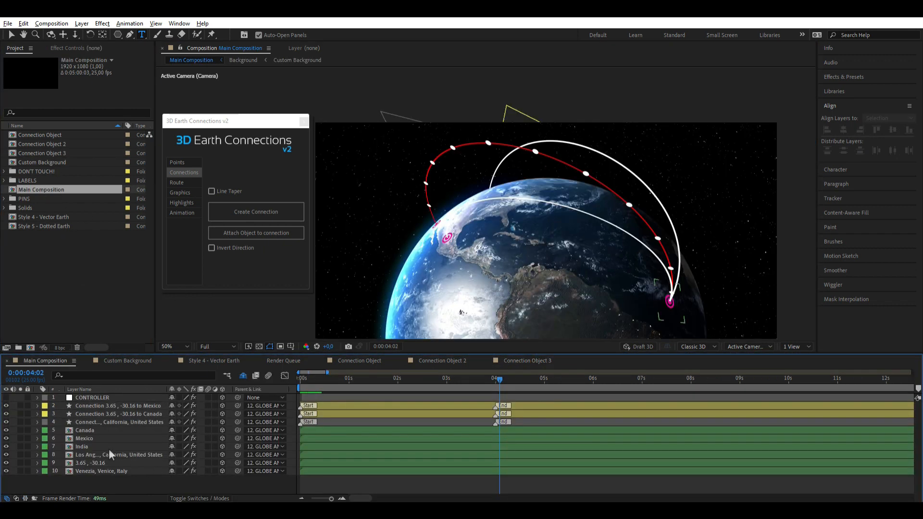
click(53, 135)
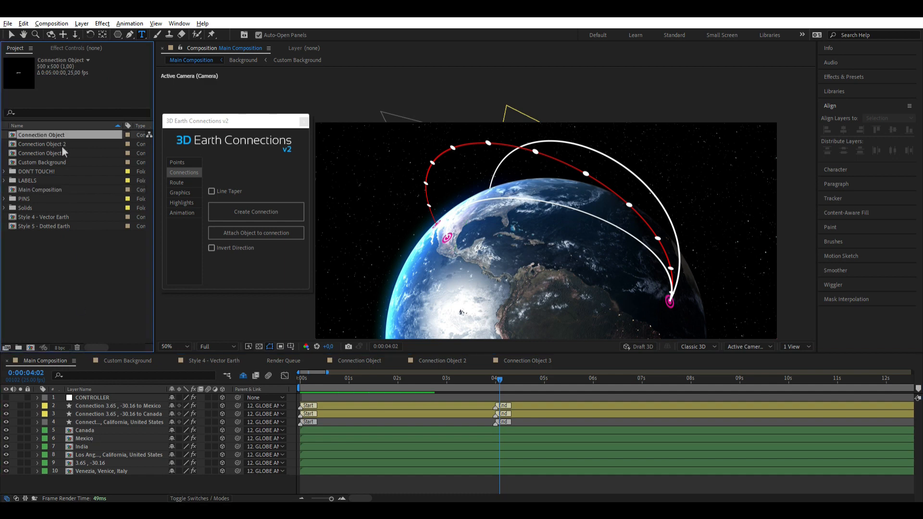
click(106, 422)
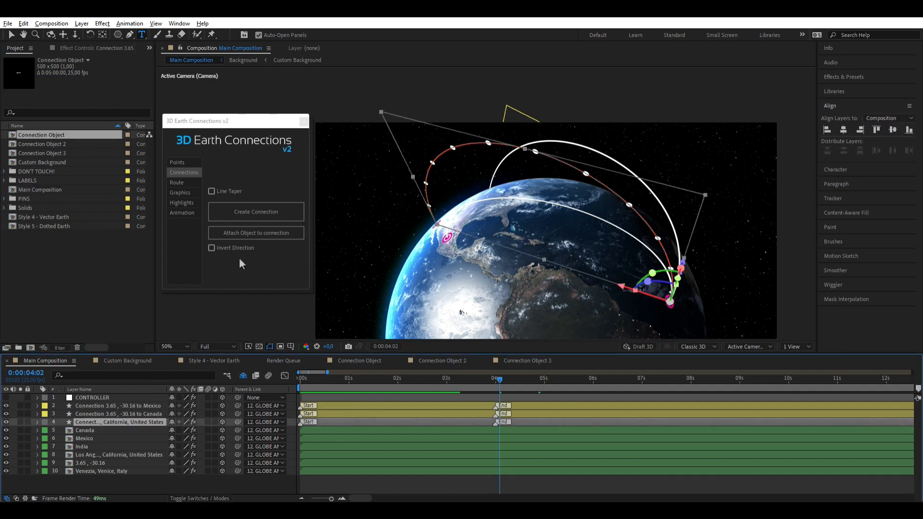
click(250, 232)
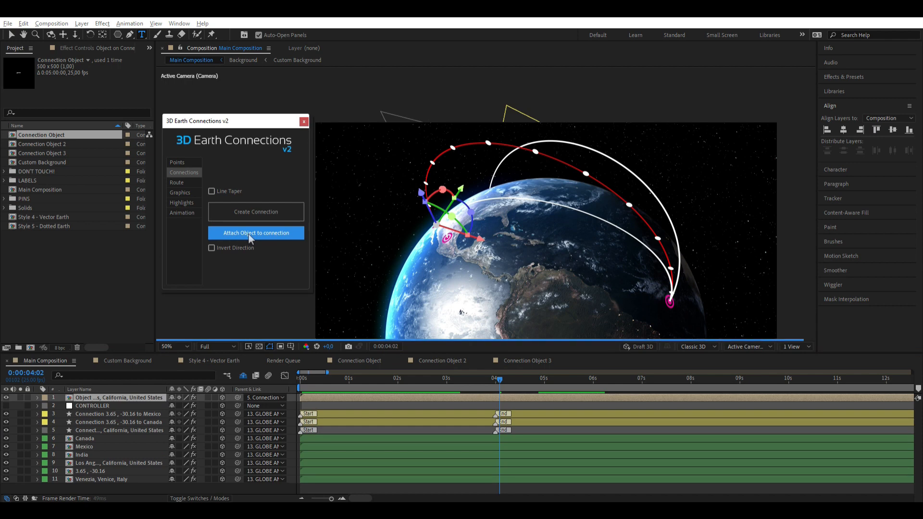
- Attach Connection Object 2 to the connection from 3.65, -30.16 to Canada
click(88, 422)
click(58, 143)
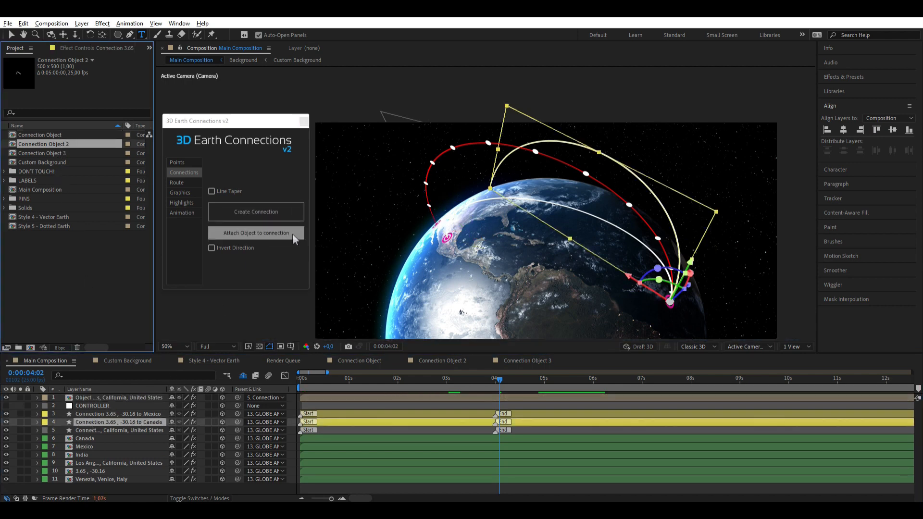
click(270, 234)
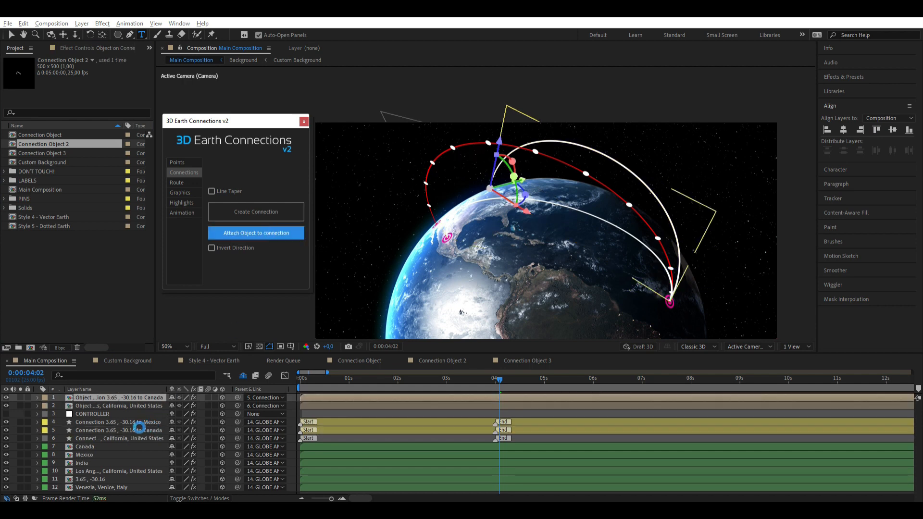
- Attach Connection Object 3 to the connection from 3.65, -30.16 to Mexico, and preview the objects' movement from the start of the timeline
click(139, 421)
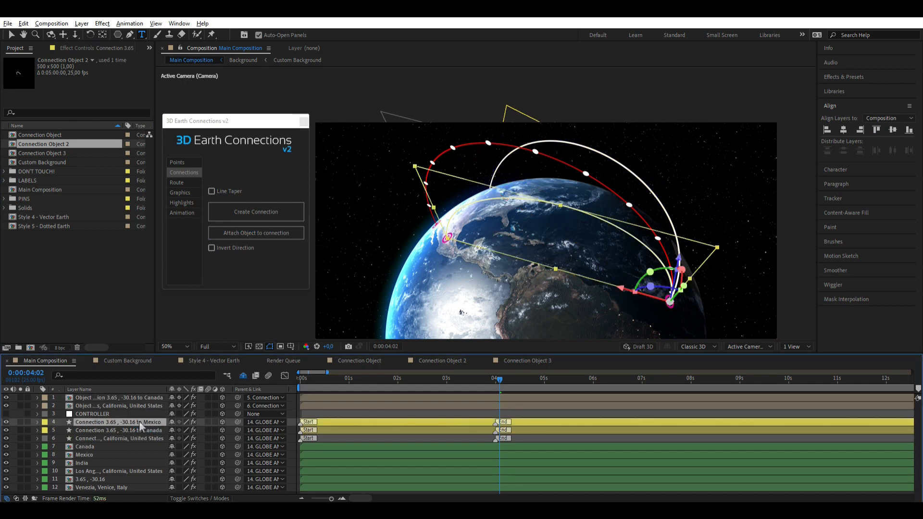
click(60, 154)
click(261, 233)
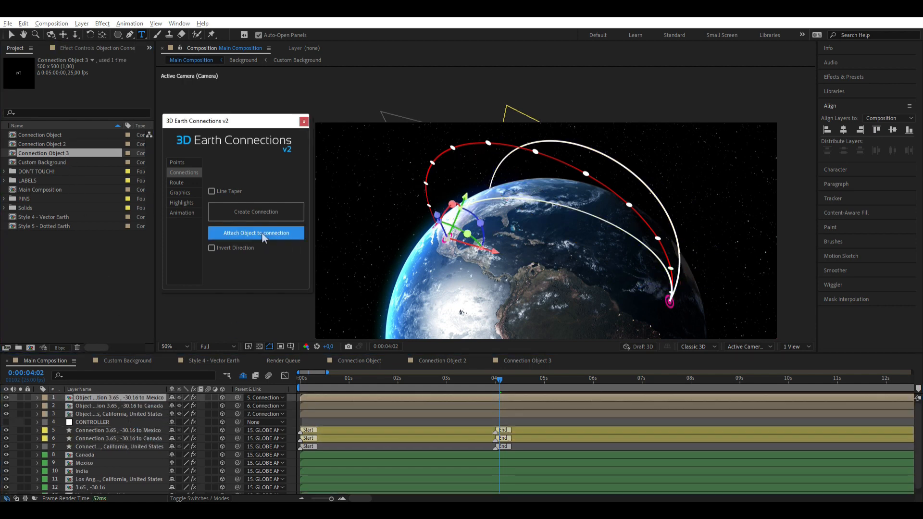
click(302, 380)
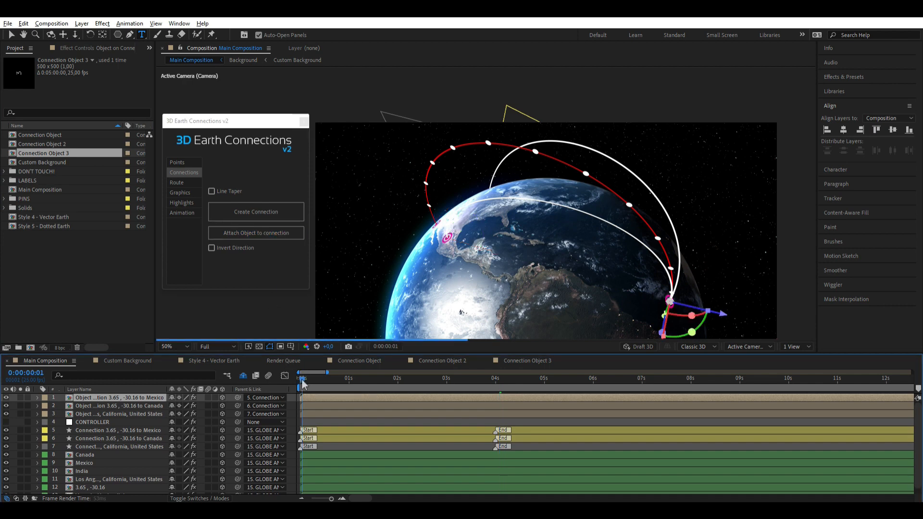
drag(302, 379, 393, 384)
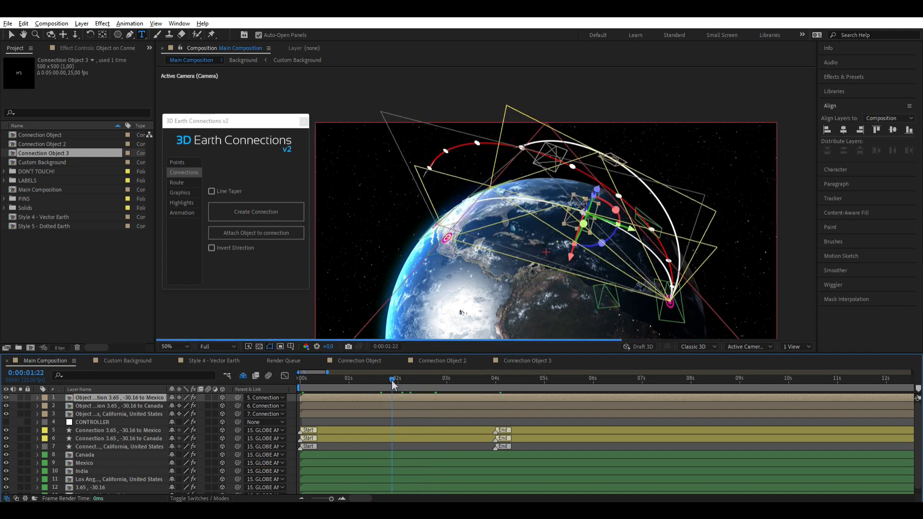
- Reveal the rotation properties of all three connection object layers and set their X Rotation to 2° and Y Rotation to 121°
click(120, 398)
shift+click(91, 413)
key(r)
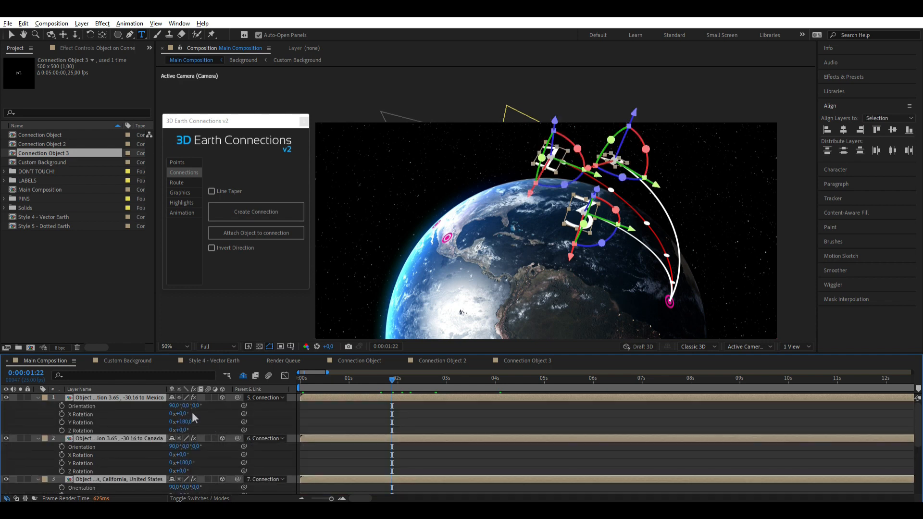
drag(182, 413, 157, 422)
click(223, 427)
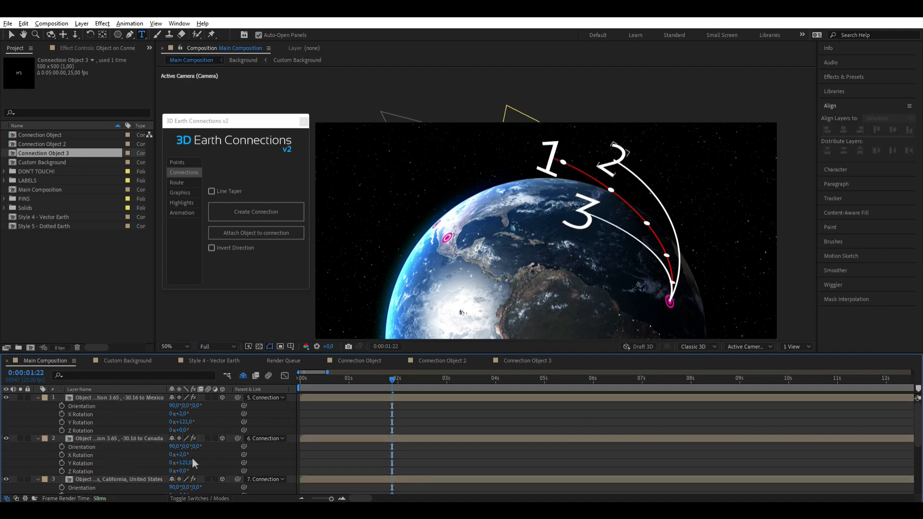
- Fine-tune the Y Rotation of each object: 102° for Canada, 115° for California and 132° for Mexico
mouse_move(181, 463)
mouse_down()
mouse_move(170, 463)
mouse_move(184, 479)
mouse_up()
scroll(165, 468, down, 1)
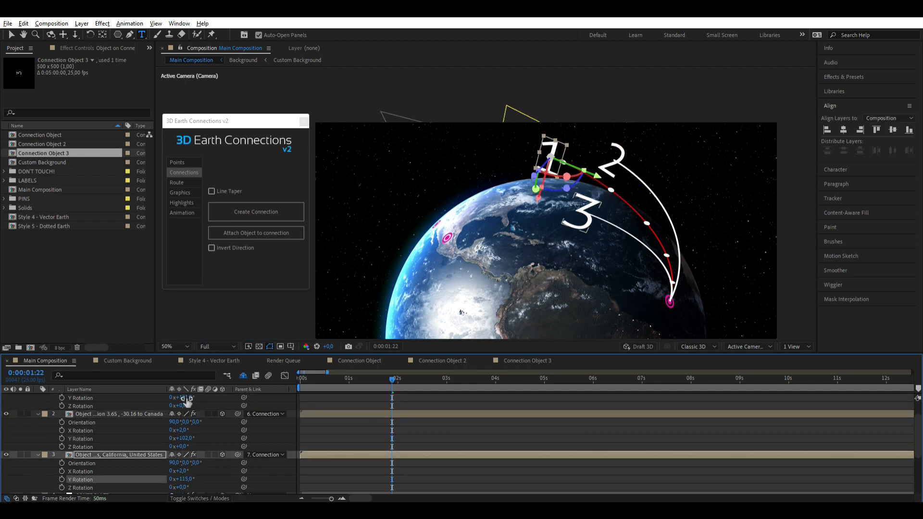
drag(187, 400, 194, 400)
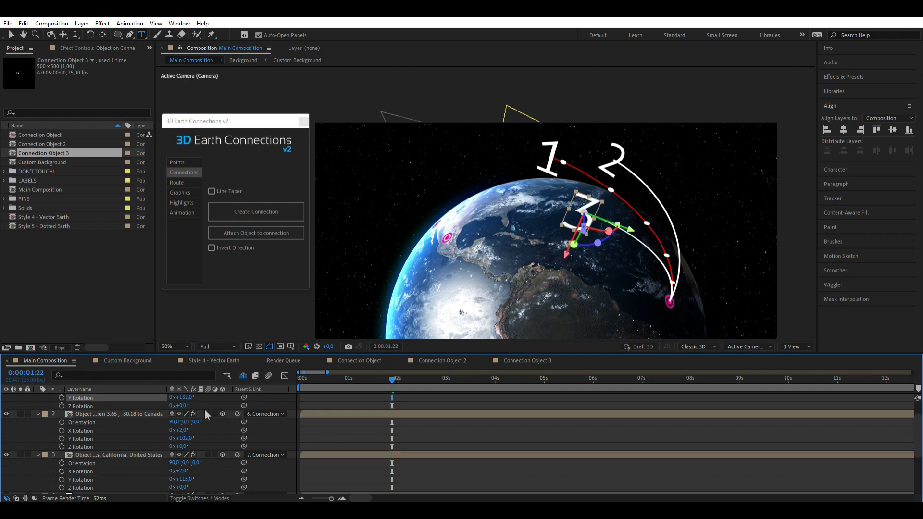
- Set the Connection Object Scale to 50 on the California, Canada and Mexico objects, and preview their movement
click(89, 456)
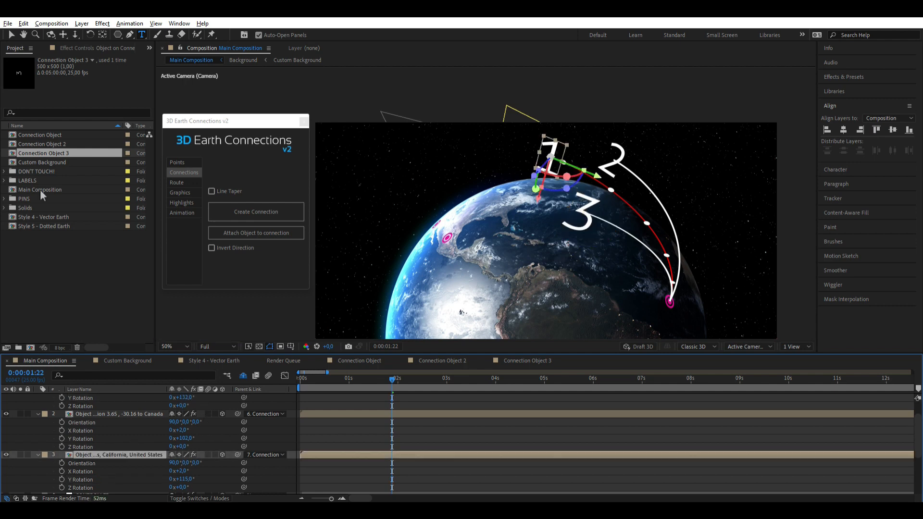
click(96, 48)
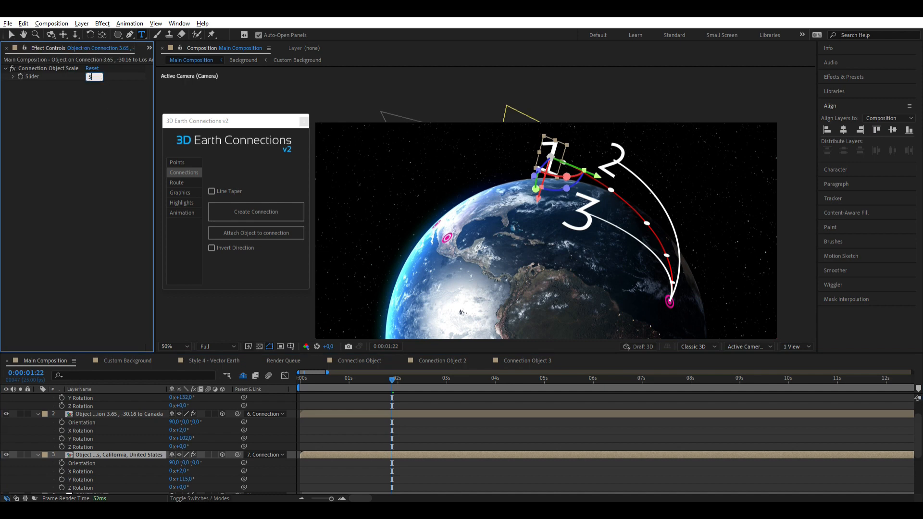
click(97, 415)
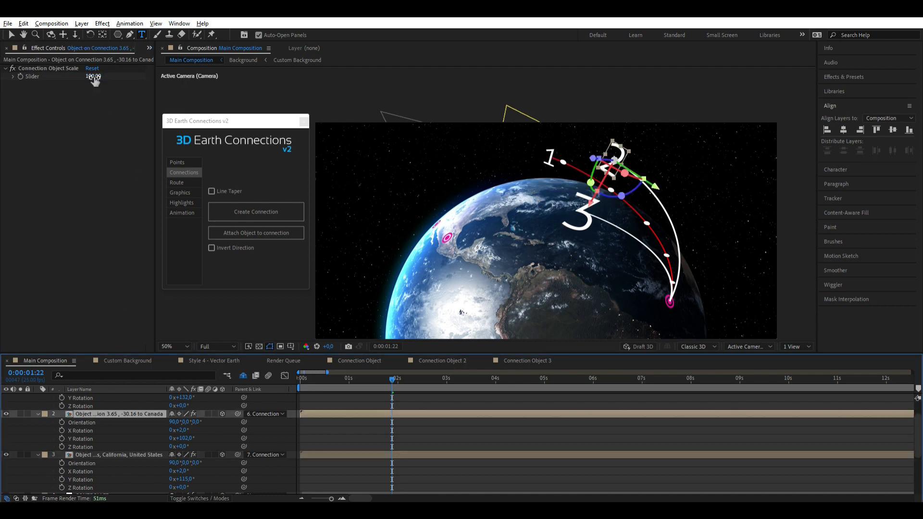
scroll(96, 419, up, 1)
click(96, 396)
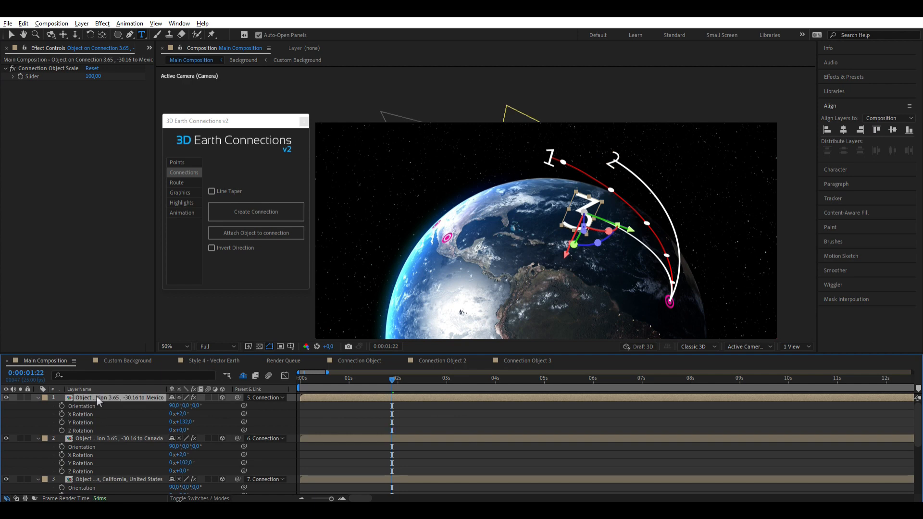
click(97, 76)
text(50)
key(Return)
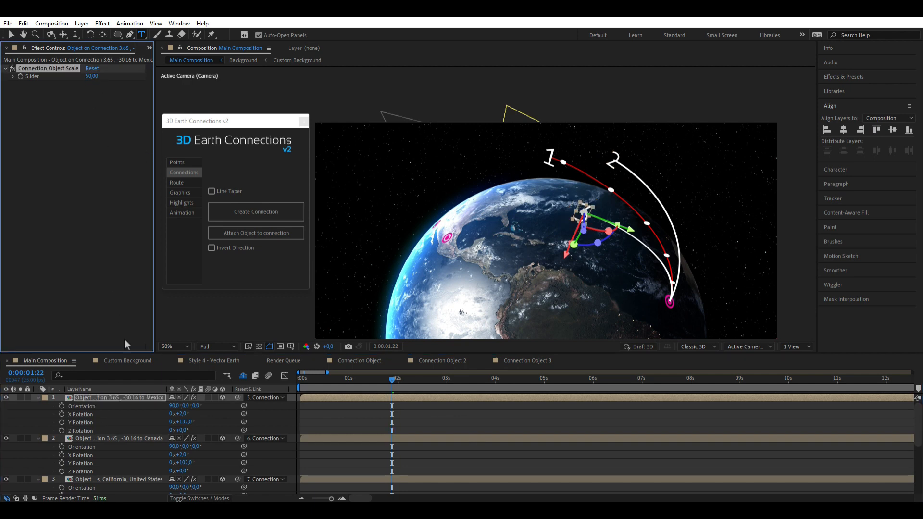
drag(375, 383, 303, 387)
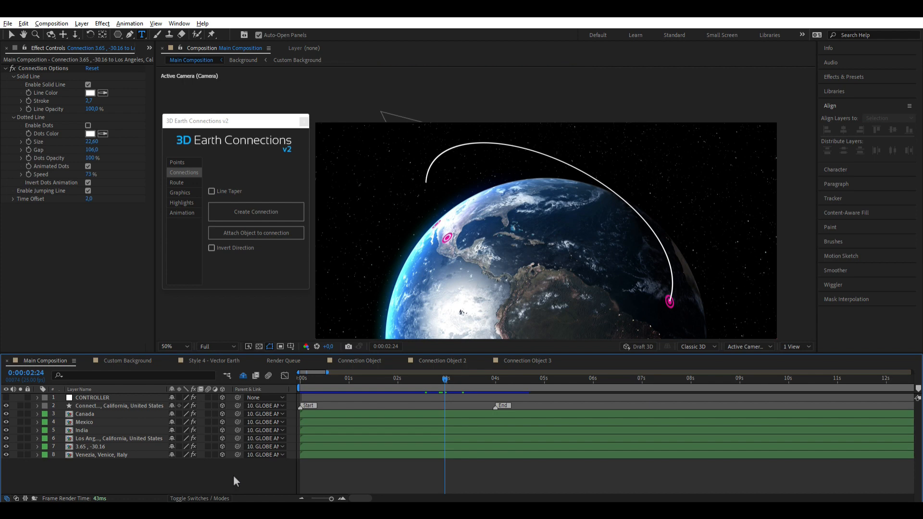
- Switch the composition's 3D renderer to Cinema 4D and set the California connection's Extrusion Depth to 6
click(698, 347)
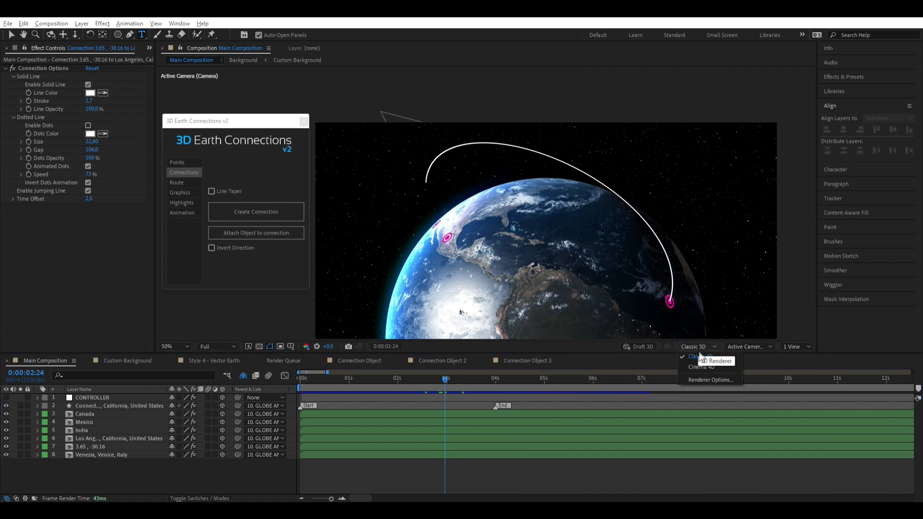
click(700, 366)
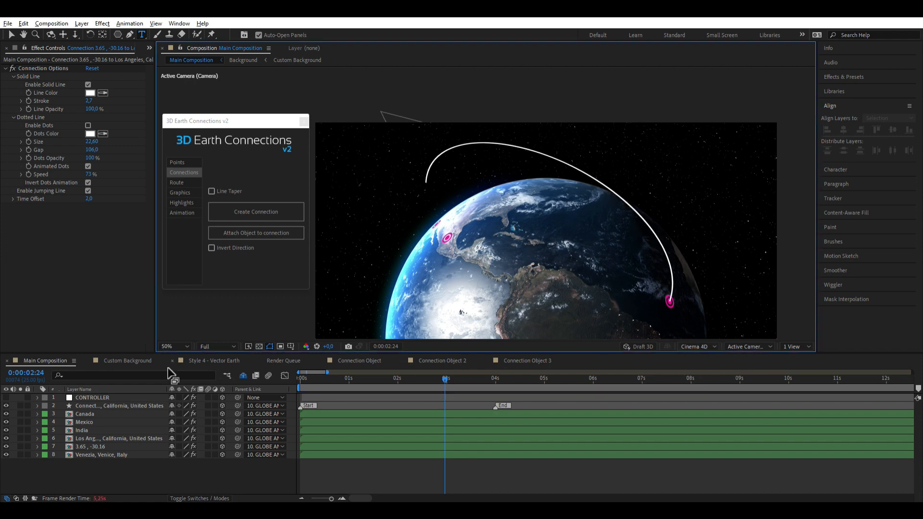
click(90, 404)
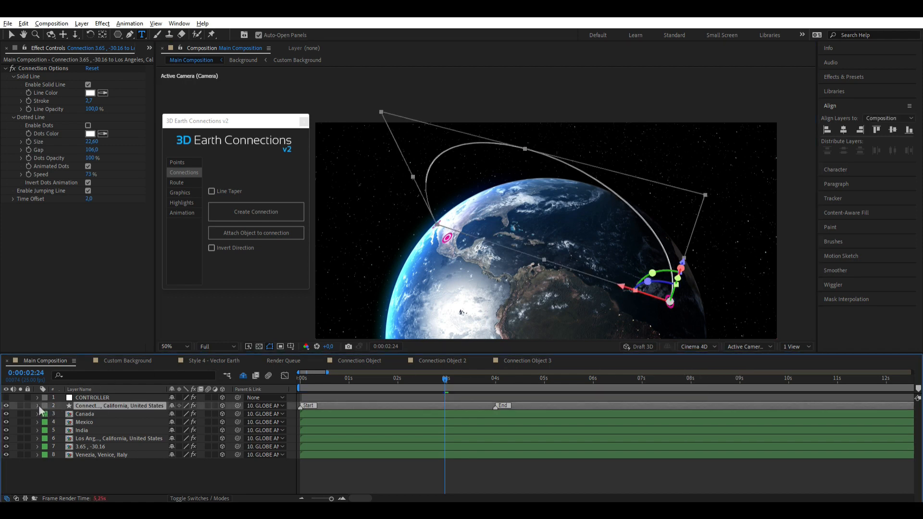
click(38, 406)
click(79, 438)
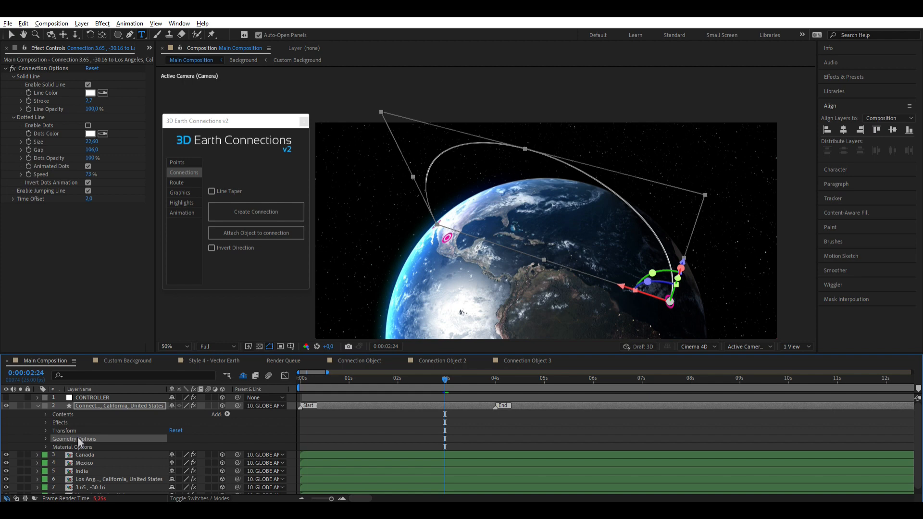
click(45, 438)
scroll(29, 439, down, 1)
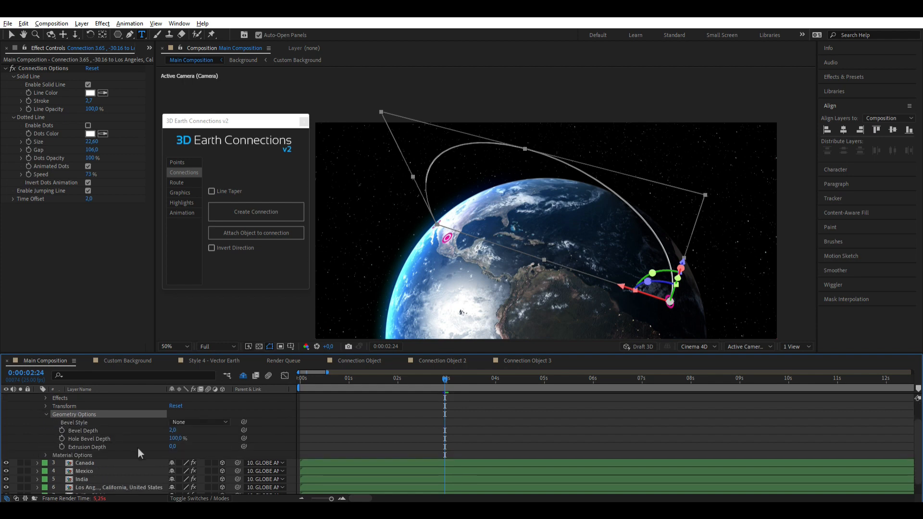
click(173, 447)
text(6)
key(Return)
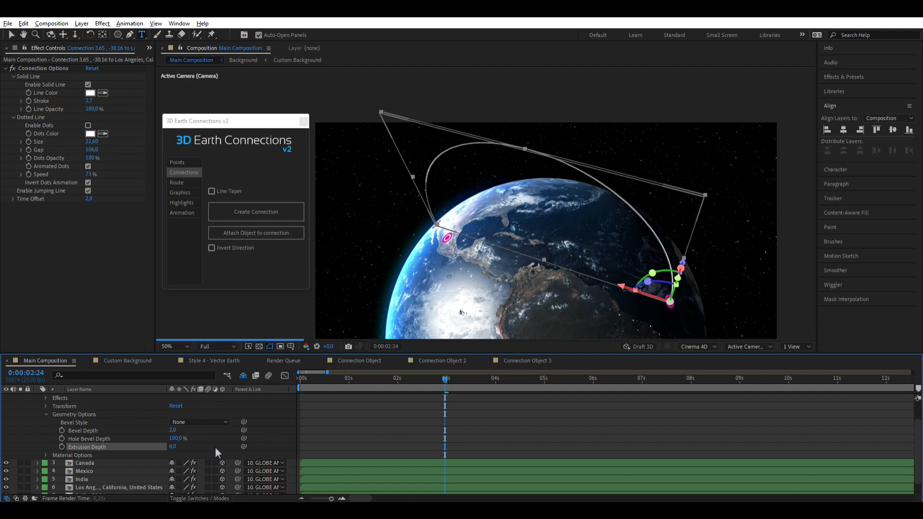
key(v)
click(305, 302)
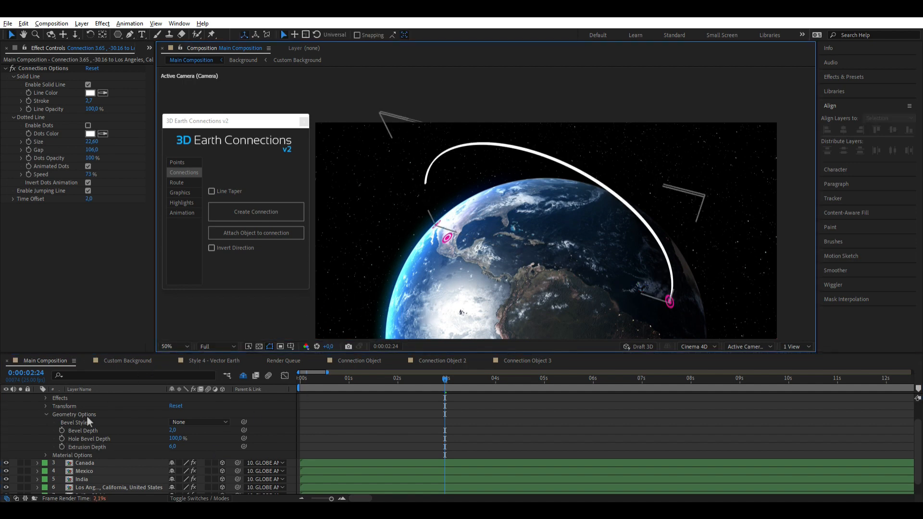
- Turn on Accepts Lights in the California connection's material options
click(46, 455)
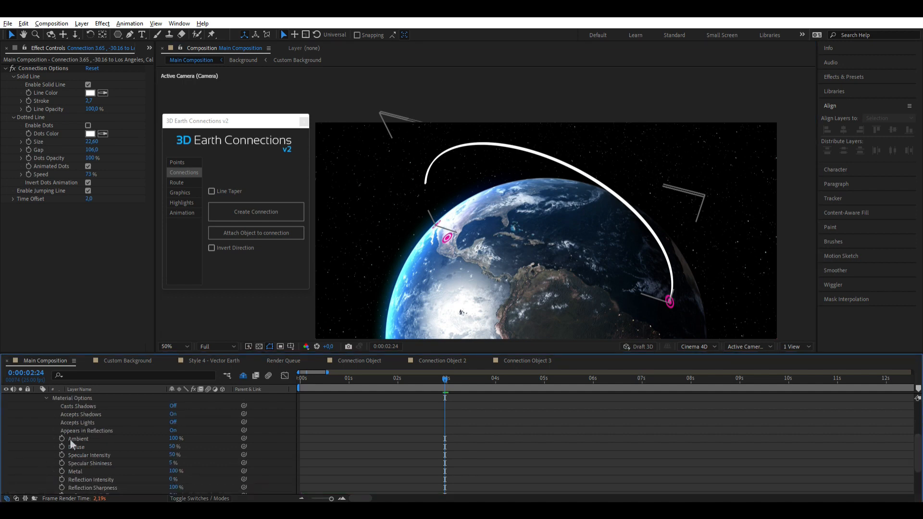
click(173, 422)
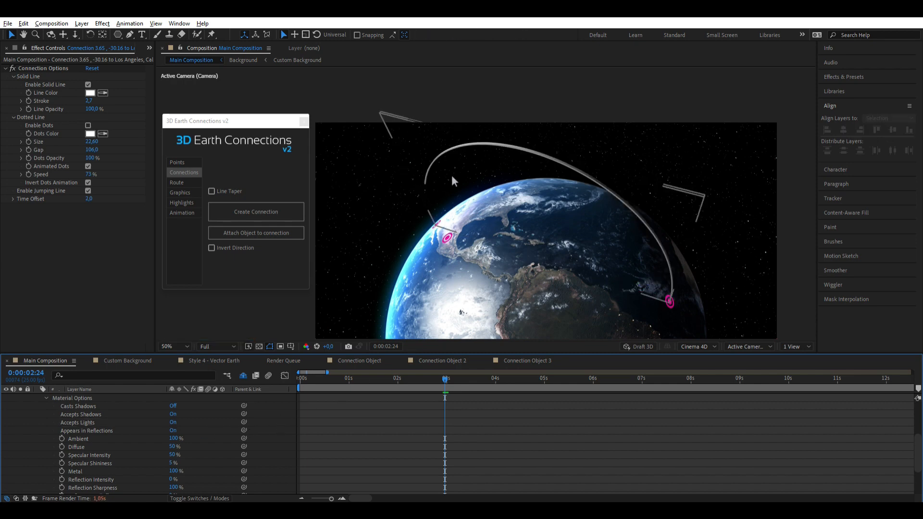
click(476, 210)
- Change the Sun Position on the CONTROLLER layer to 1433, -604, -2000
scroll(116, 442, up, 4)
click(103, 398)
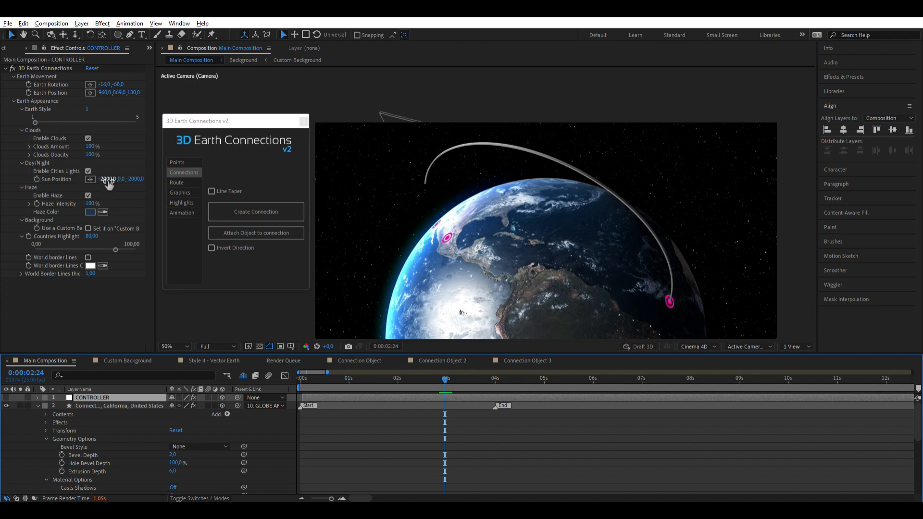
drag(108, 180, 383, 195)
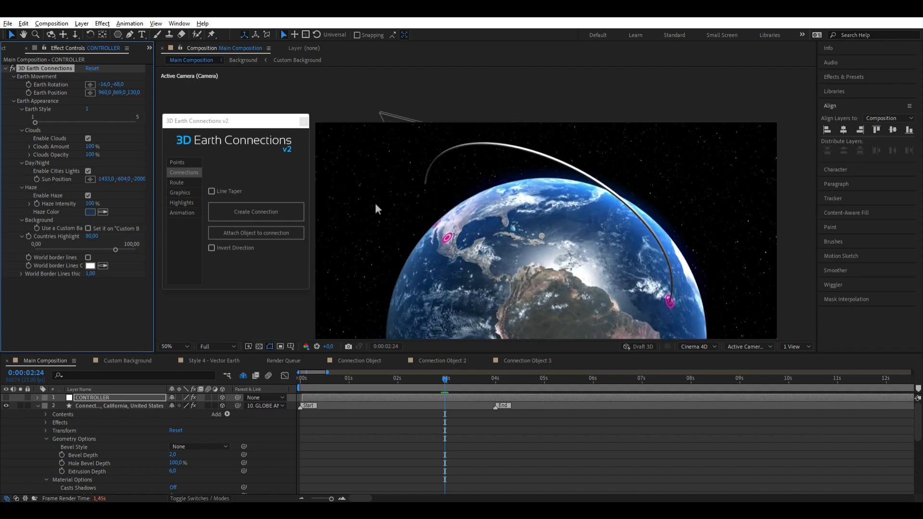
- Set the connection material's Diffuse to 100% and Specular Intensity to 50%, and adjust its Metal value
scroll(116, 461, down, 2)
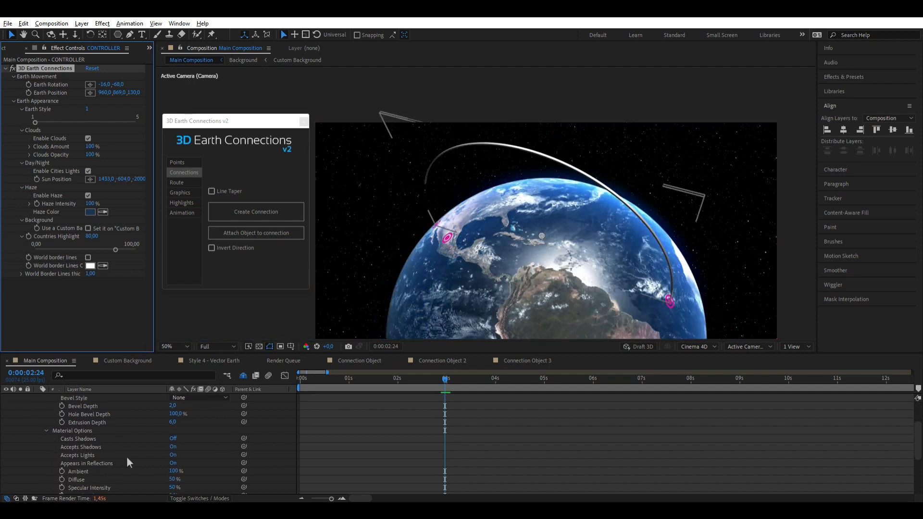
scroll(163, 471, down, 1)
drag(172, 455, 187, 443)
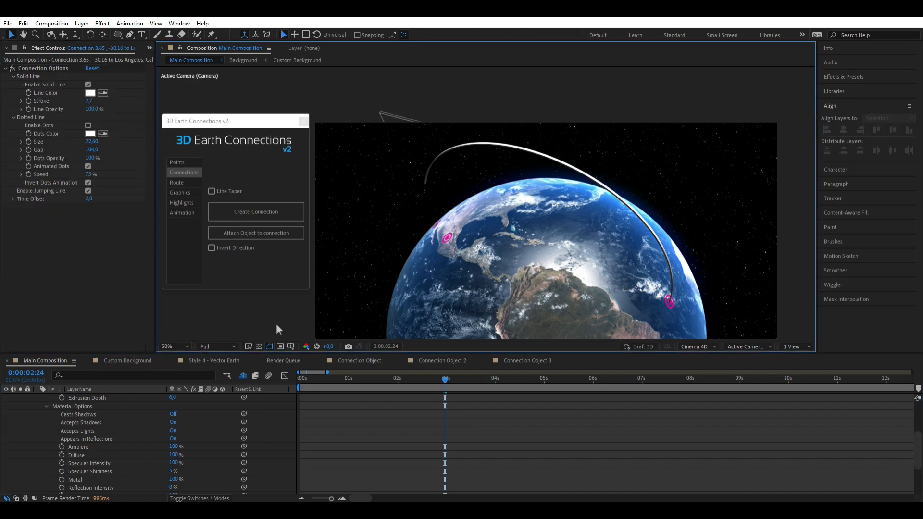
click(174, 463)
text(50)
key(Return)
scroll(202, 476, down, 1)
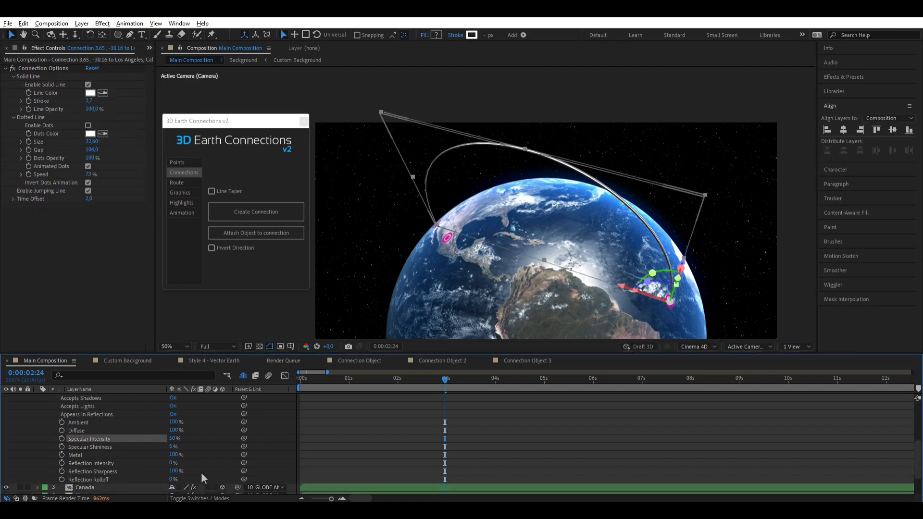
drag(173, 455, 163, 495)
click(290, 330)
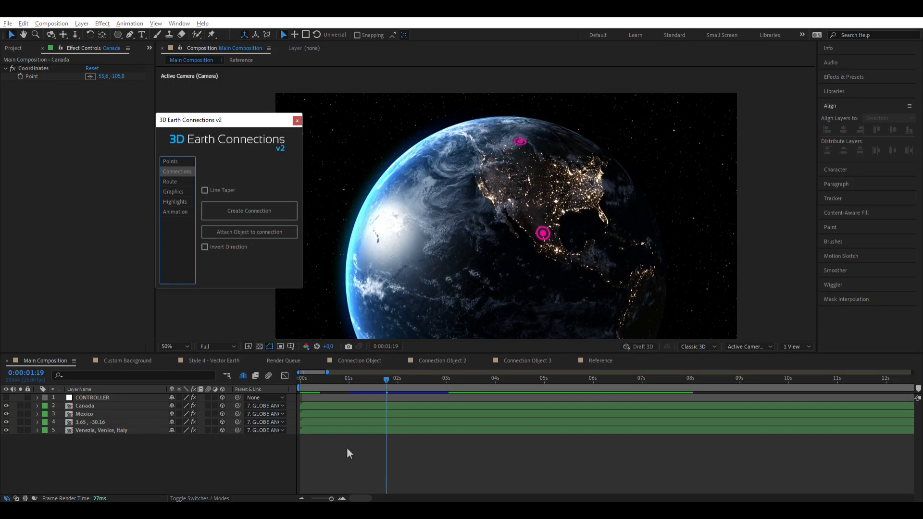
- Create a Calculated Path route from the Canada point to the Mexico point
click(173, 182)
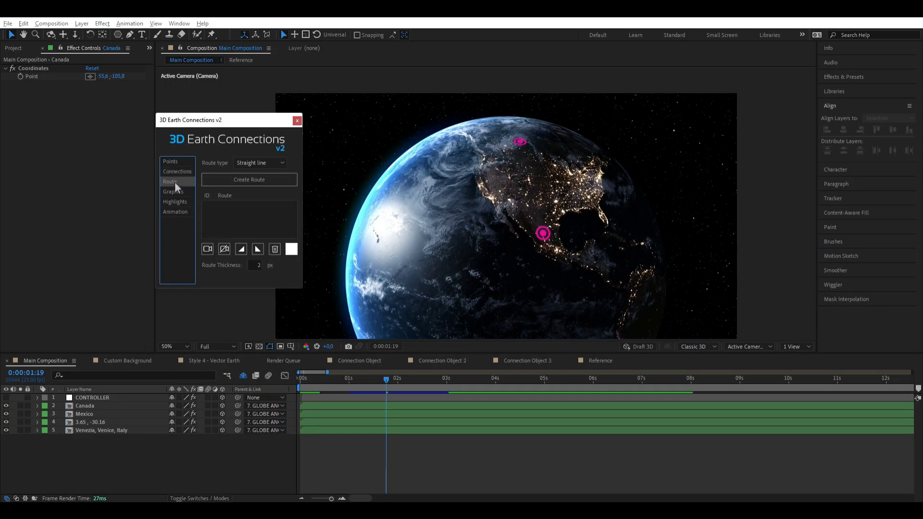
click(276, 164)
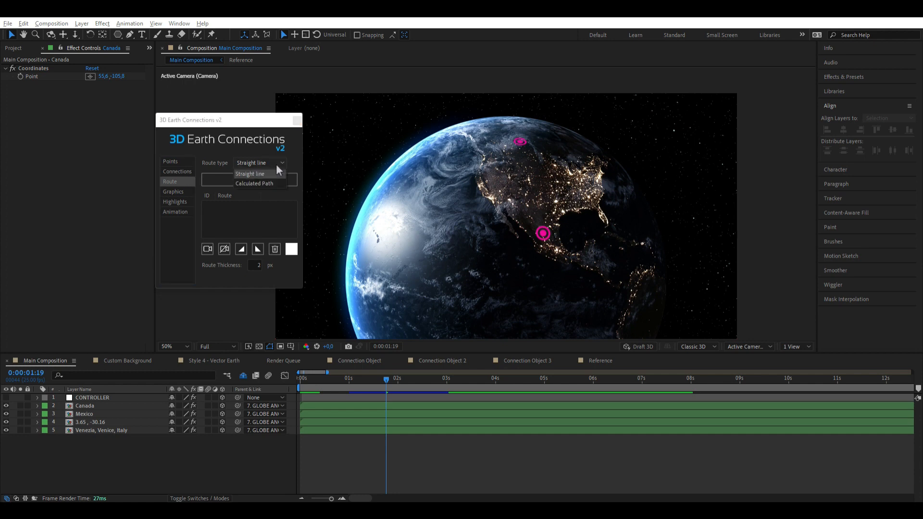
click(260, 184)
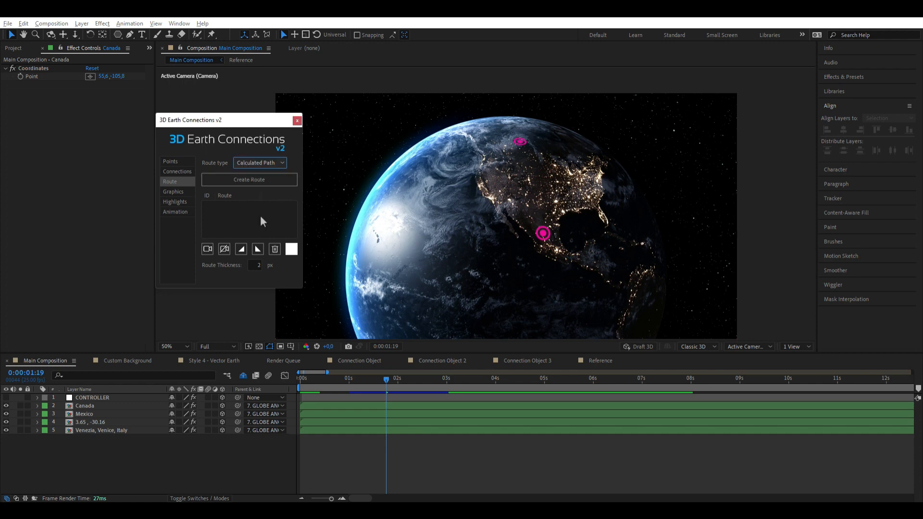
click(93, 404)
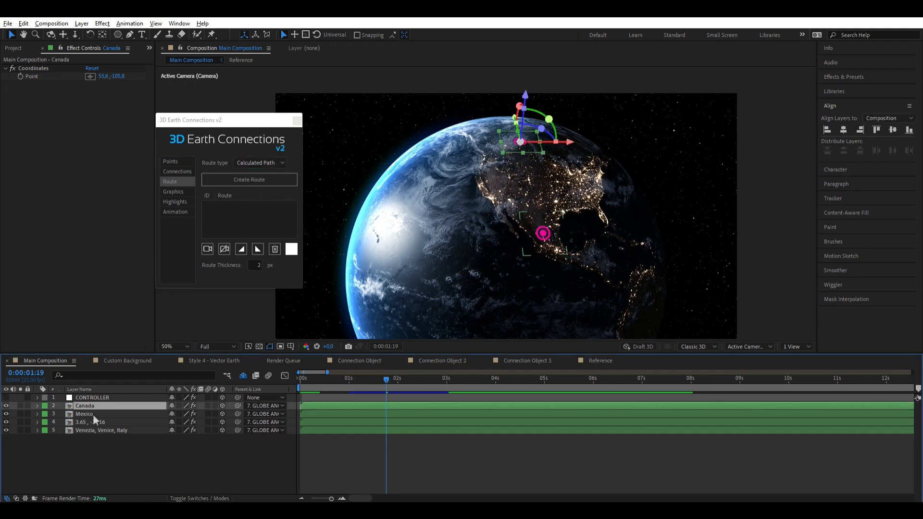
shift+click(92, 414)
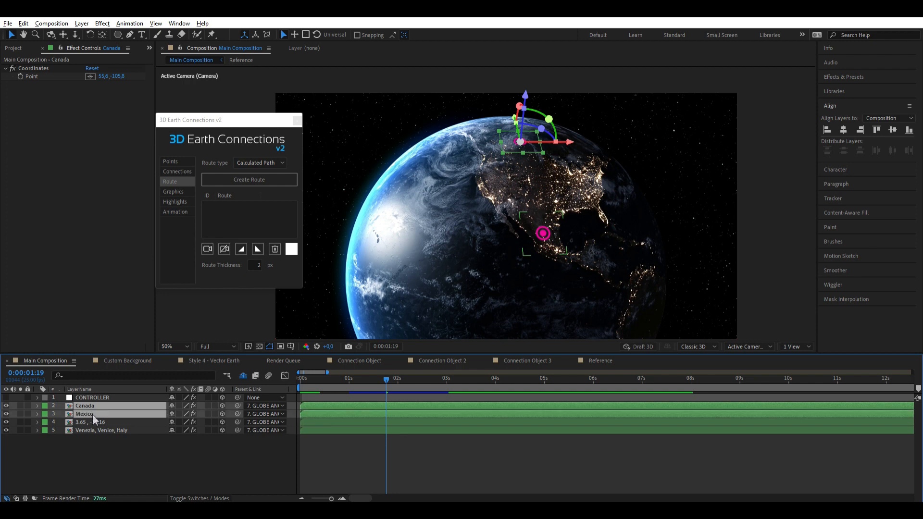
click(250, 180)
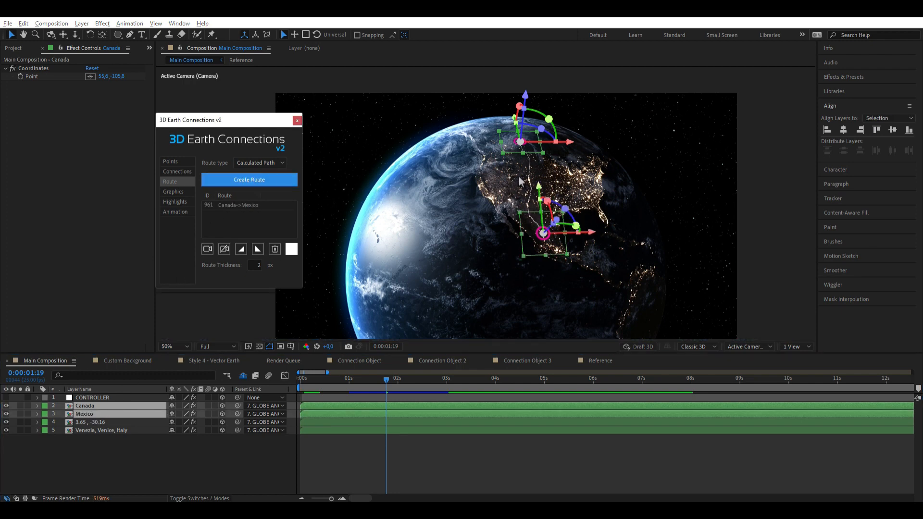
- Select the Canada->Mexico route and set the work area from 1 to 3 seconds, moving the time indicator to 0:00:01:12
click(246, 203)
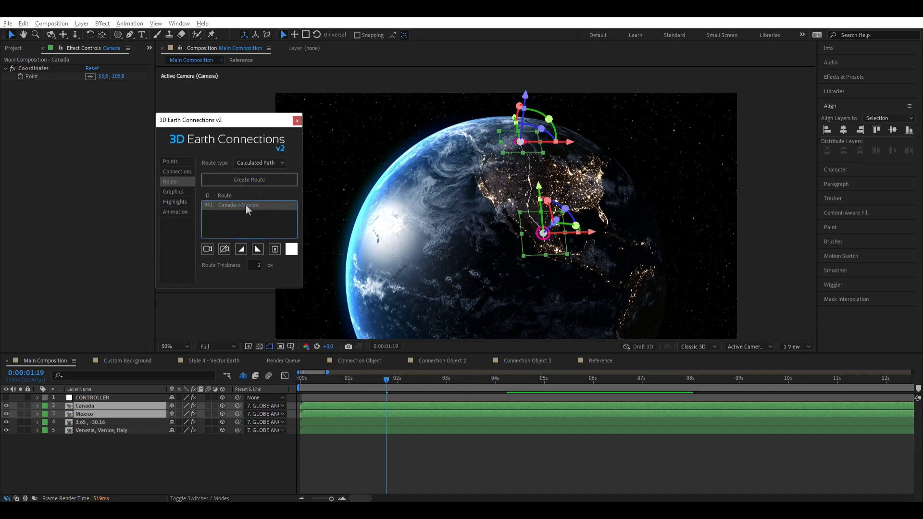
drag(315, 381, 350, 381)
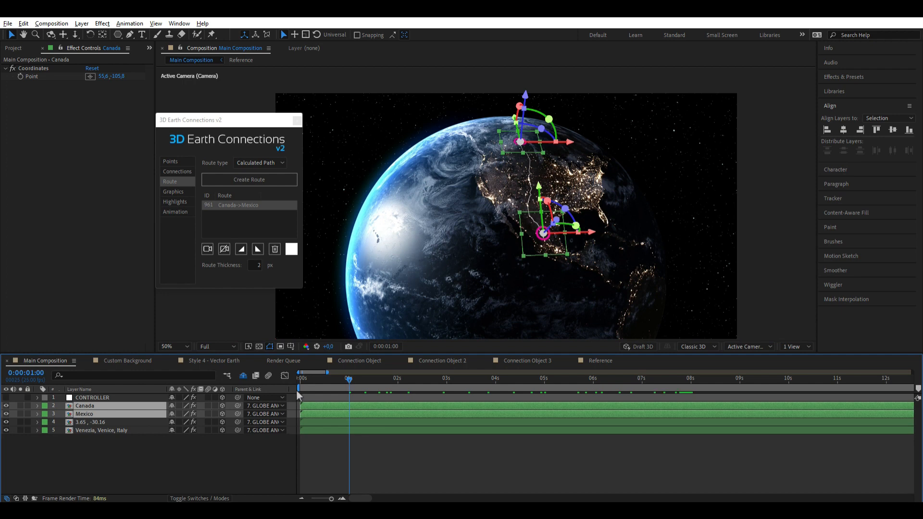
drag(301, 389, 447, 382)
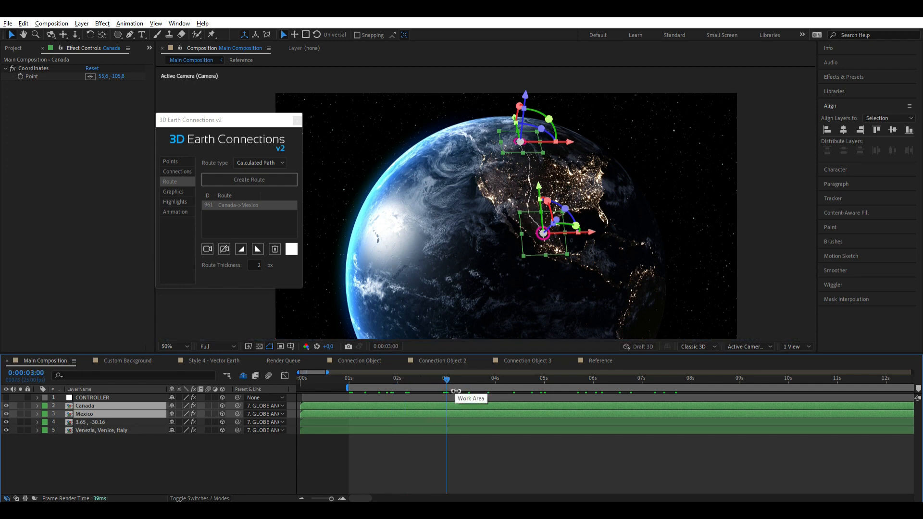
key(n)
drag(447, 382, 372, 383)
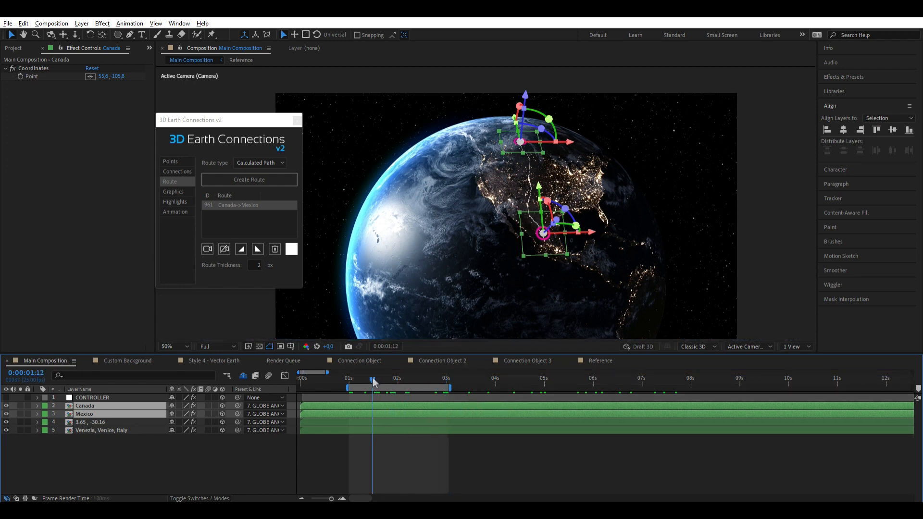
- Apply the camera option to the Canada->Mexico route, preview it from 1 second, and move the time indicator to 0:00:01:15
click(207, 249)
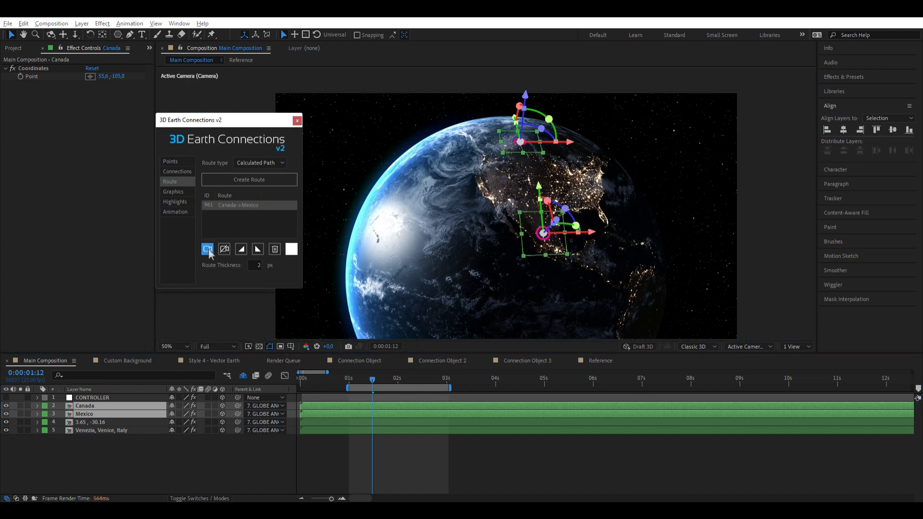
click(228, 456)
key(space)
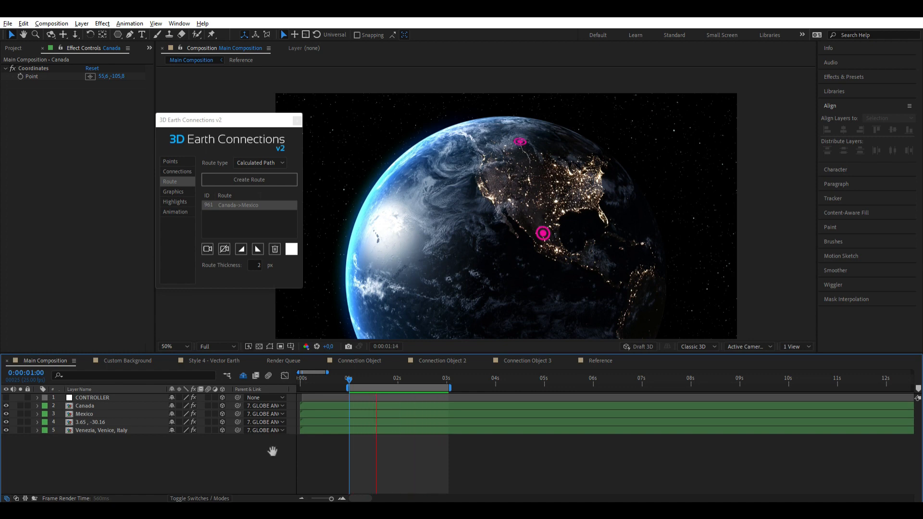
key(space)
drag(353, 389, 379, 383)
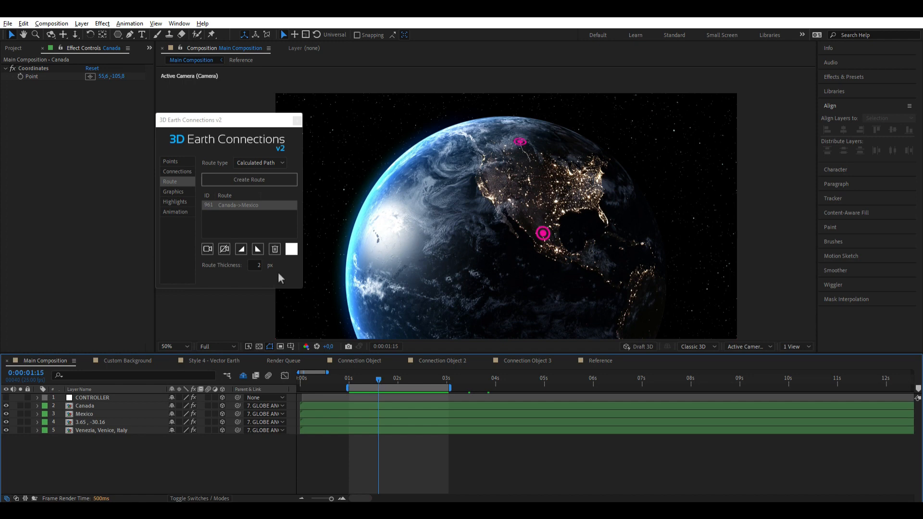
- Add the animate-in effect to the Canada->Mexico route at 0:00:01:15 and scrub to 0:00:04:07 to check it
click(242, 251)
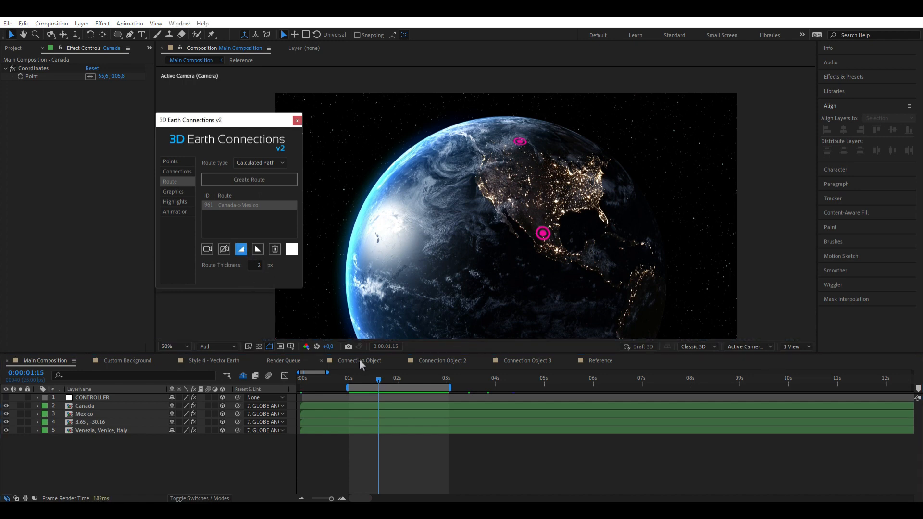
click(382, 383)
drag(381, 385, 509, 383)
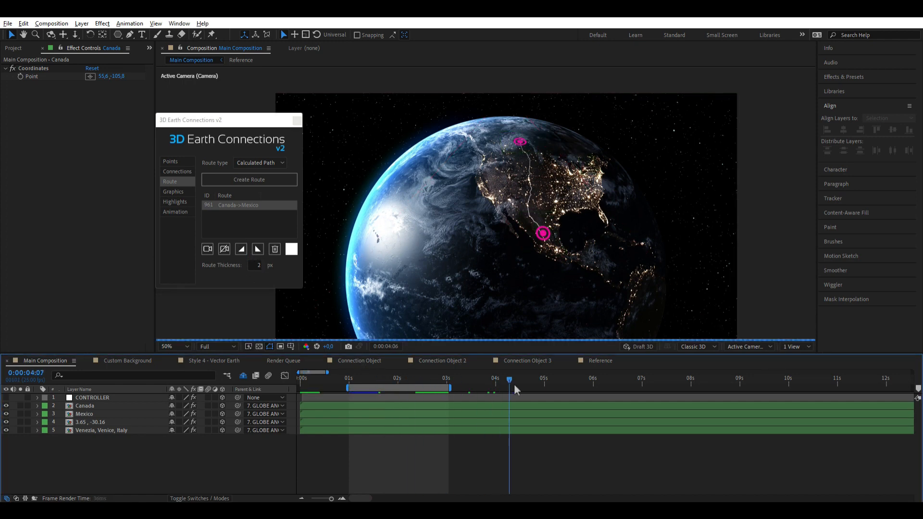
- Extend the work area's end to about 8 seconds and preview the route animation
drag(450, 387, 687, 388)
click(348, 388)
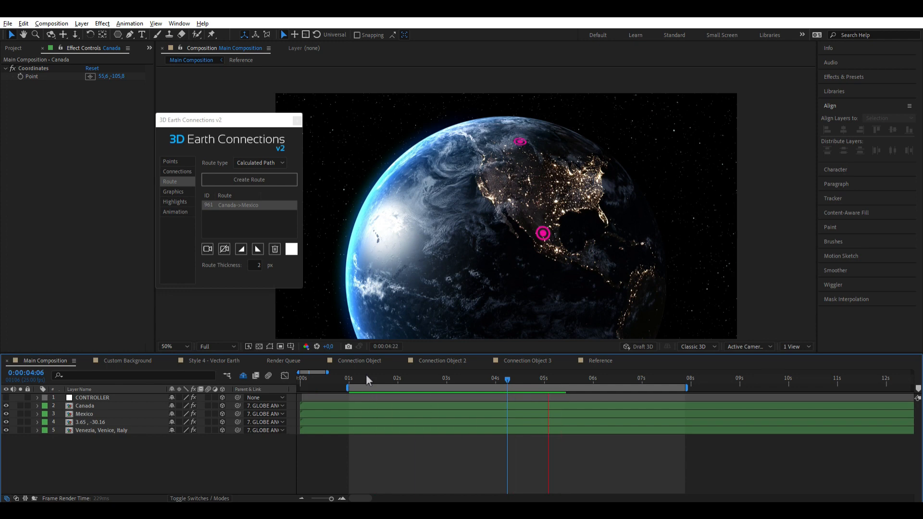
key(space)
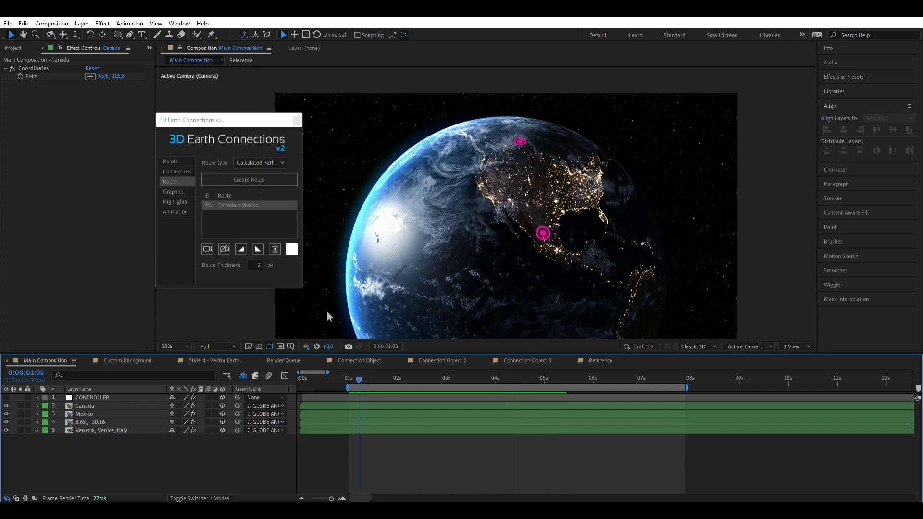
- Colour the Canada->Mexico route yellow and set its Route Thickness to 5 px
click(291, 249)
click(129, 50)
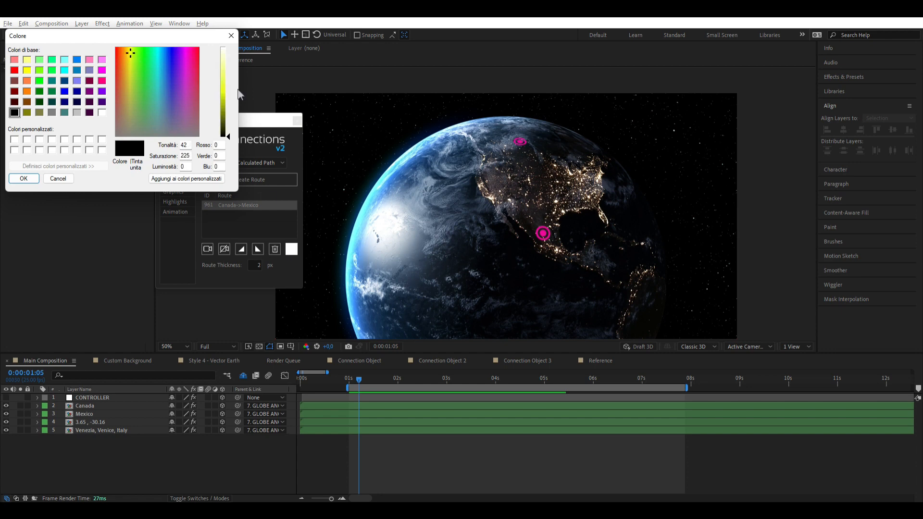
click(16, 182)
mouse_move(514, 375)
mouse_down()
mouse_move(573, 378)
mouse_move(500, 378)
mouse_move(508, 379)
mouse_up()
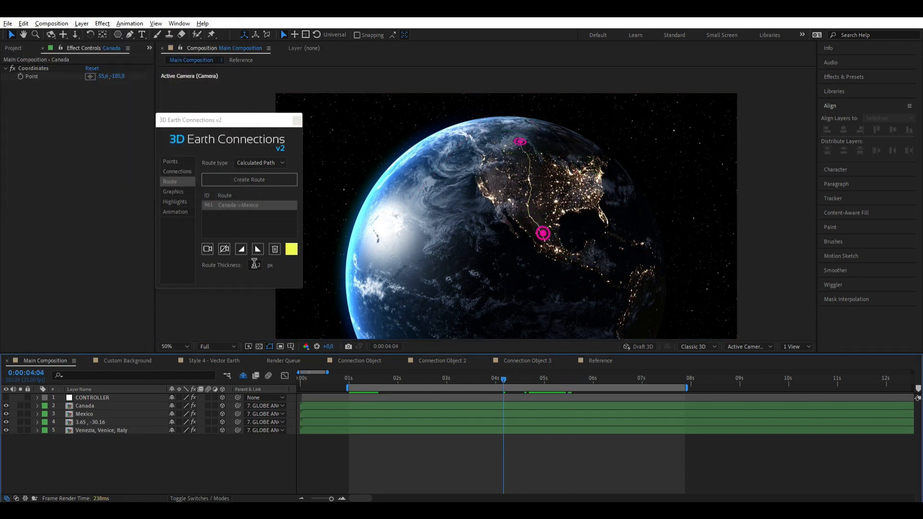
click(255, 265)
text(5)
key(Return)
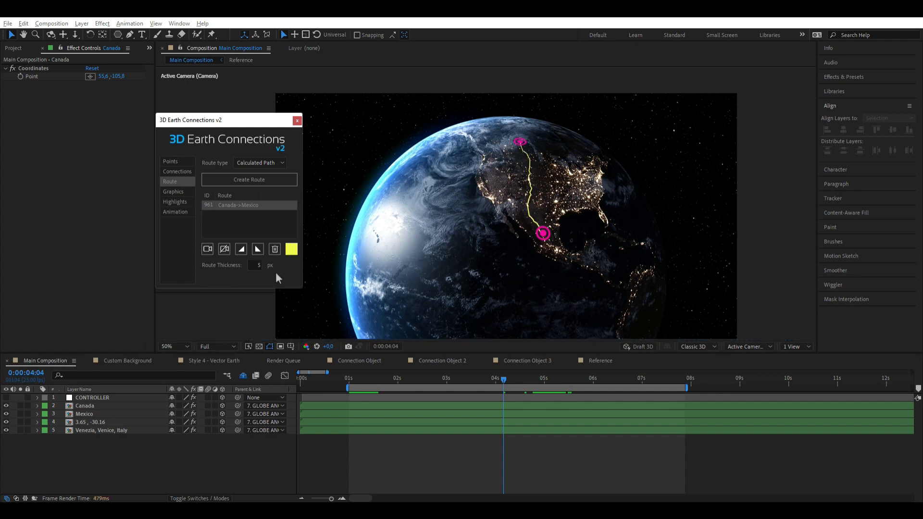
- Delete the Canada->Mexico route from the route list
click(269, 206)
click(274, 249)
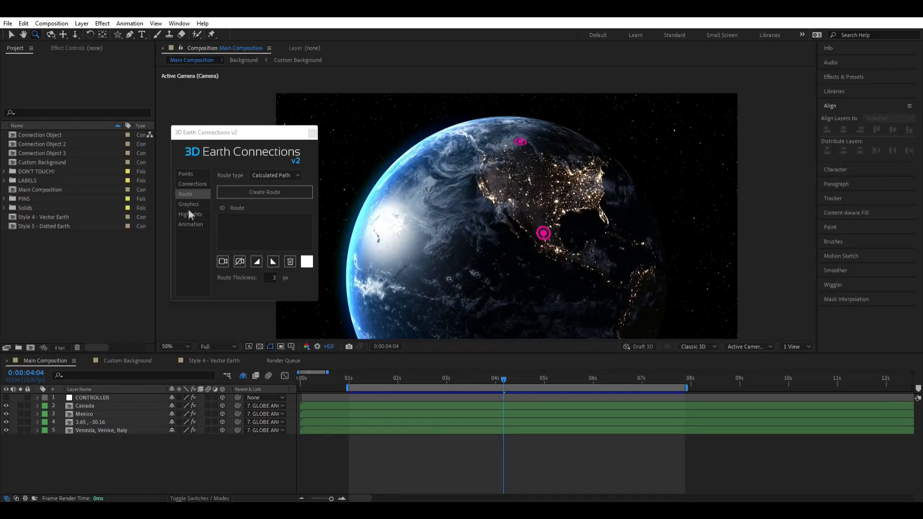
- Apply the Finder pin style to the Canada and Mexico points, leaving both layers deselected
click(184, 205)
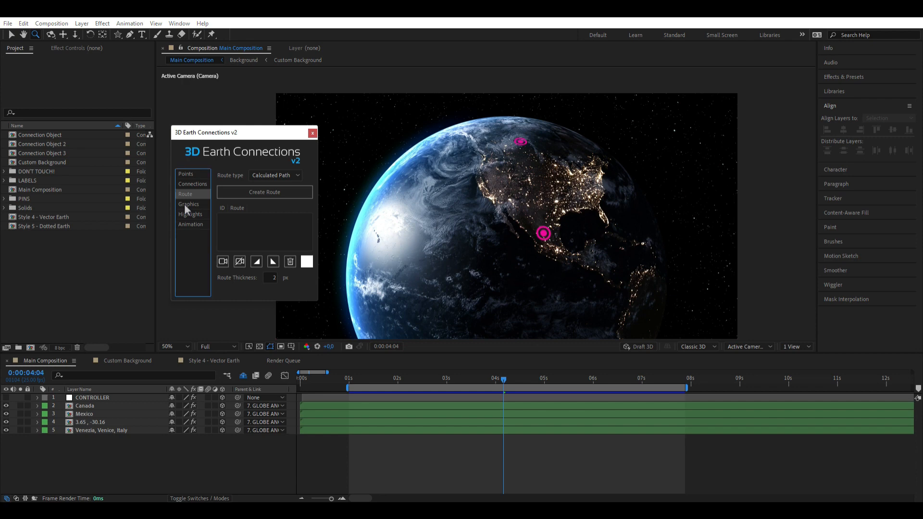
click(185, 204)
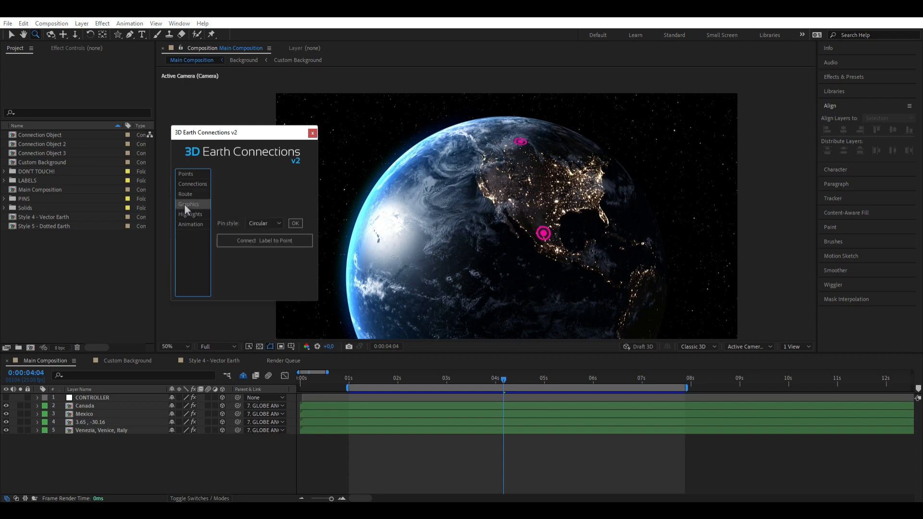
click(88, 405)
ctrl+click(87, 414)
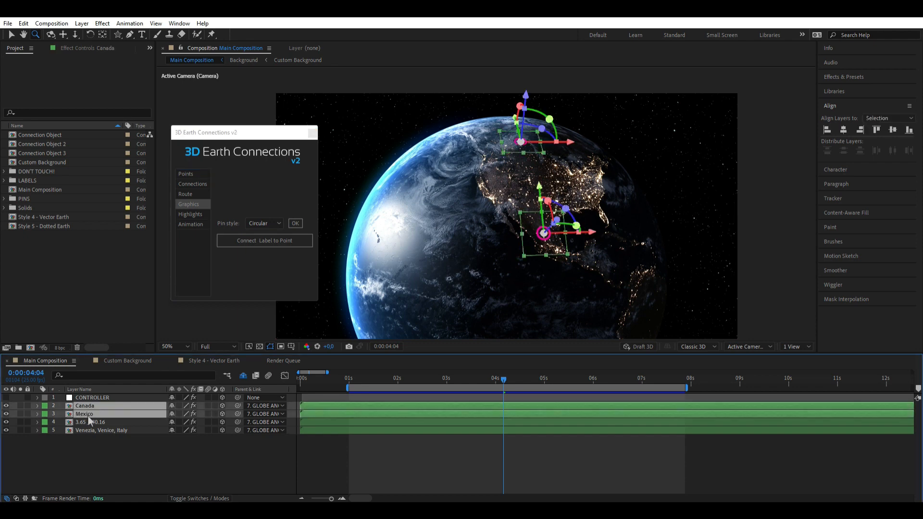
click(268, 224)
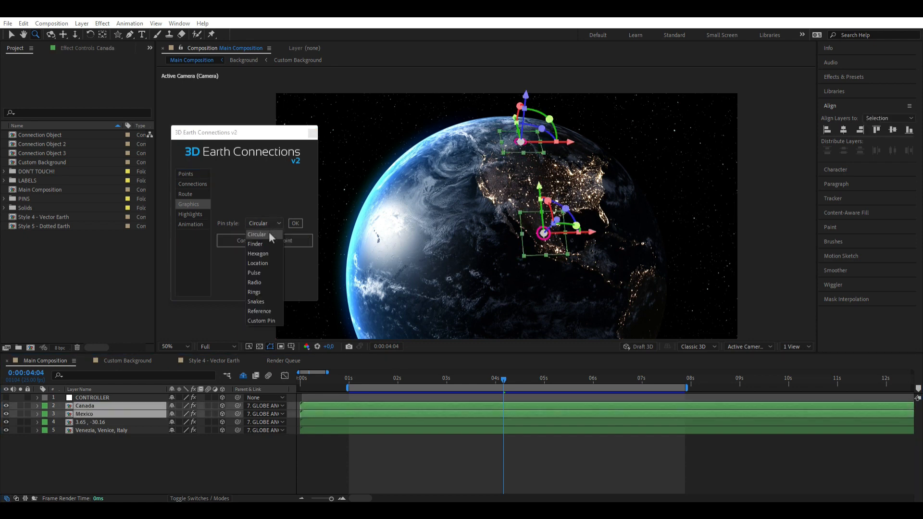
click(267, 243)
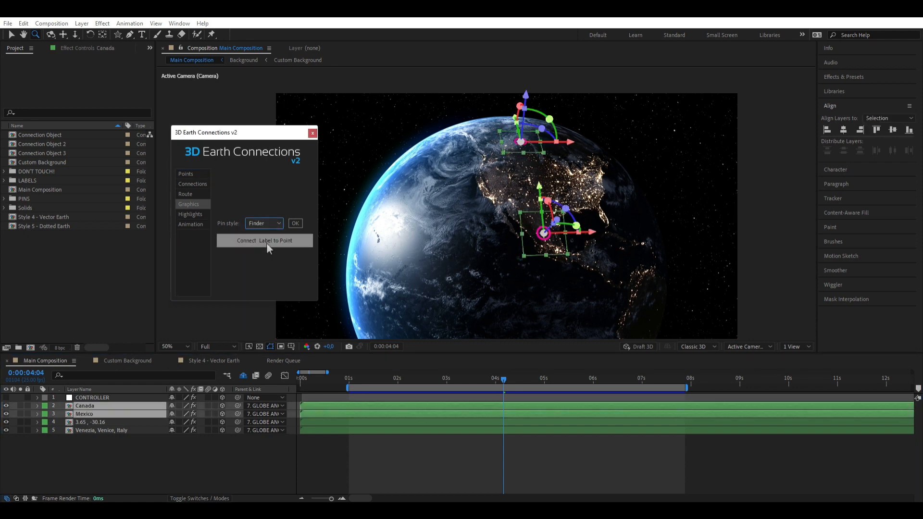
click(296, 223)
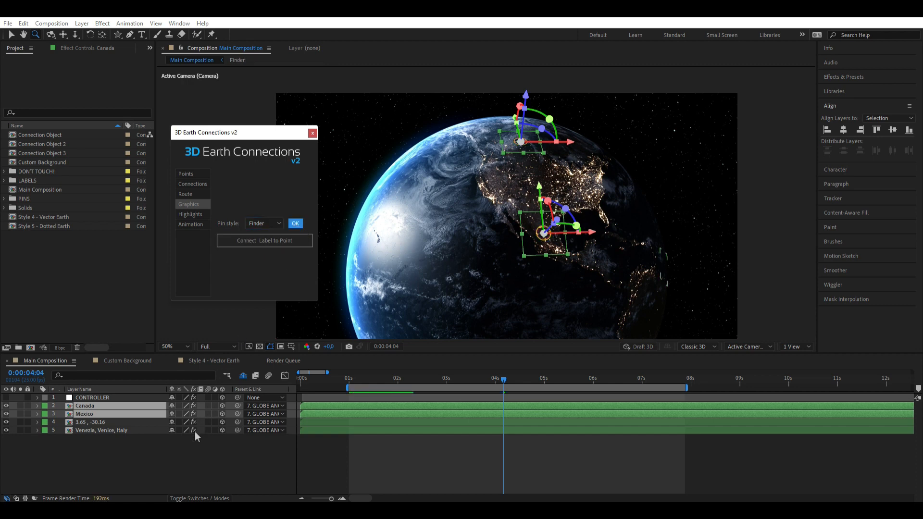
click(194, 444)
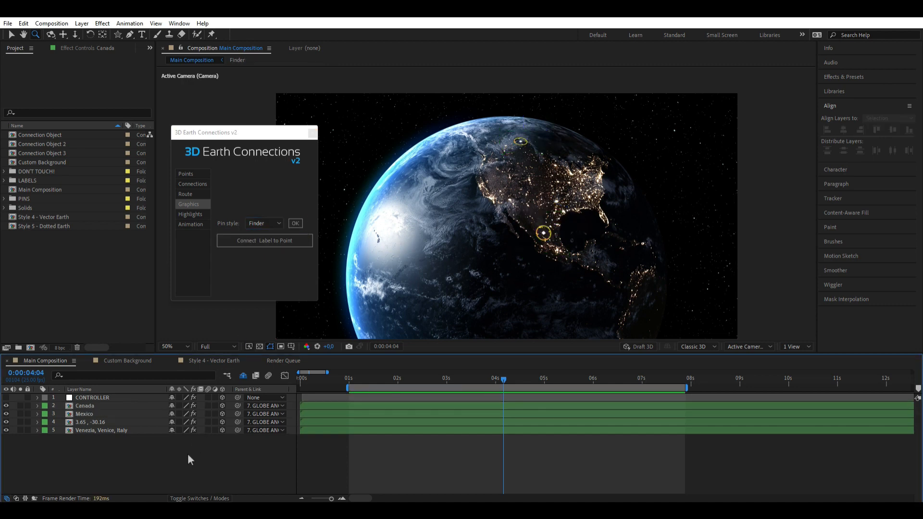
- Open the Custom Pin composition from the PINS folder and add a full-size star shape to it
click(5, 199)
double_click(39, 217)
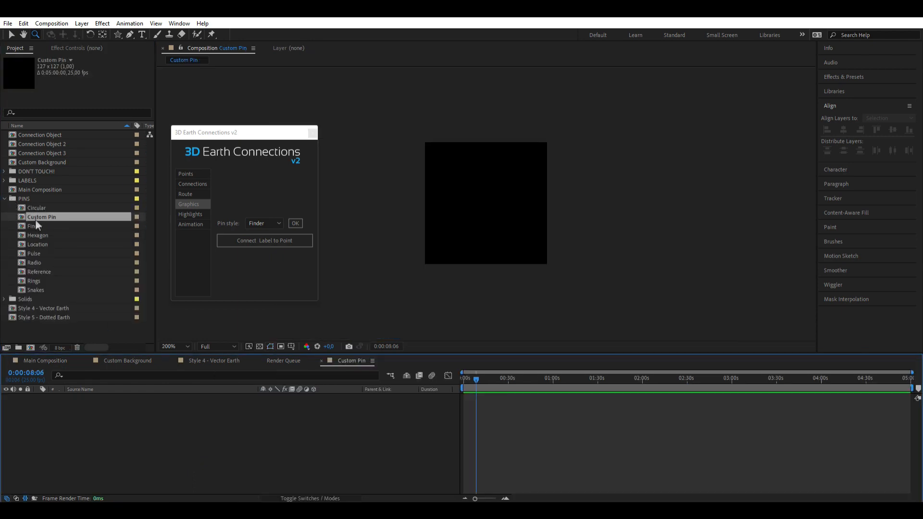
double_click(118, 34)
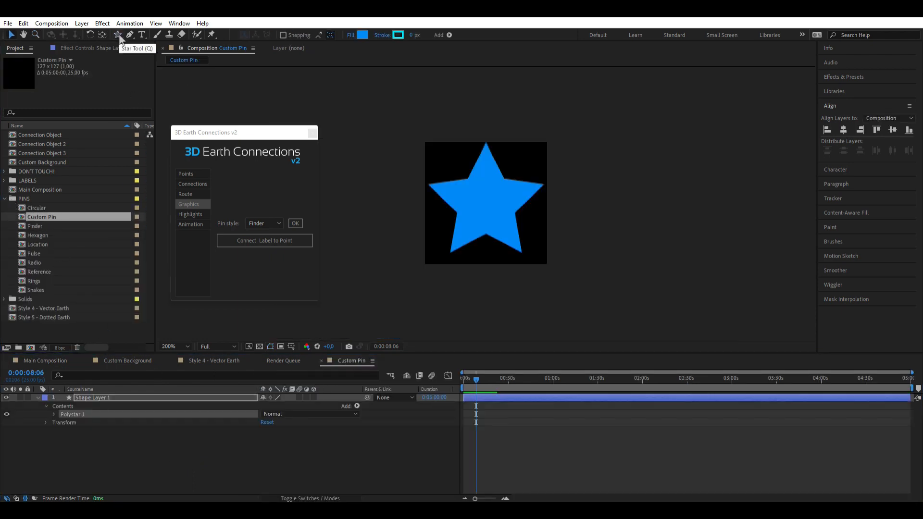
- Scale the star polystar in the Custom Pin composition to 54% and make its shape layer 3D
click(53, 414)
click(62, 447)
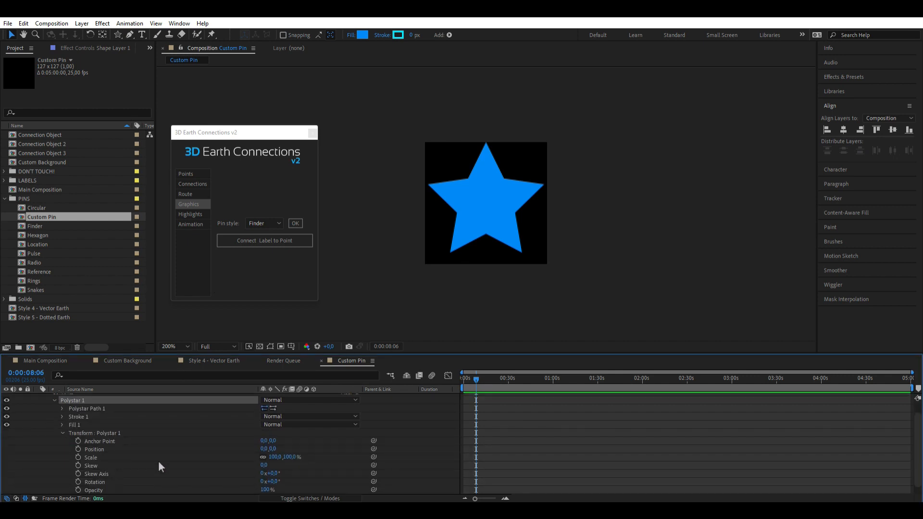
drag(269, 460, 255, 463)
click(433, 448)
scroll(157, 428, up, 1)
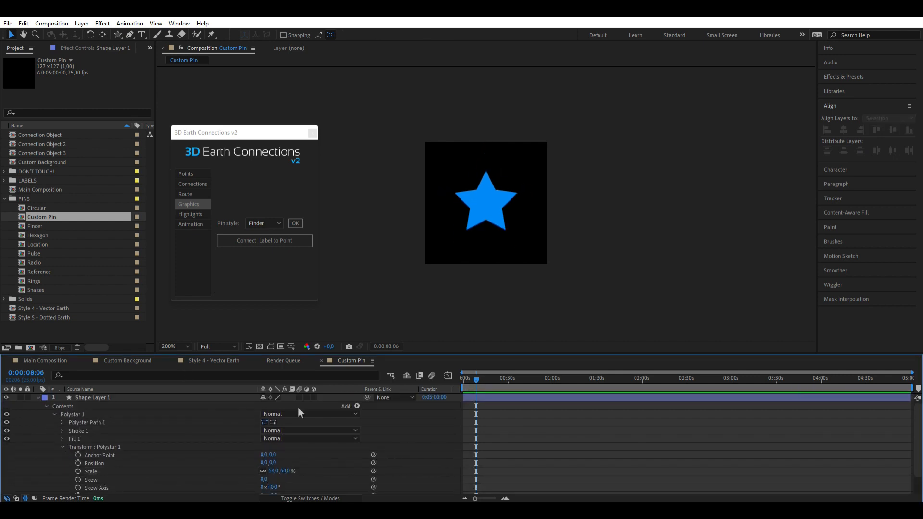
click(313, 397)
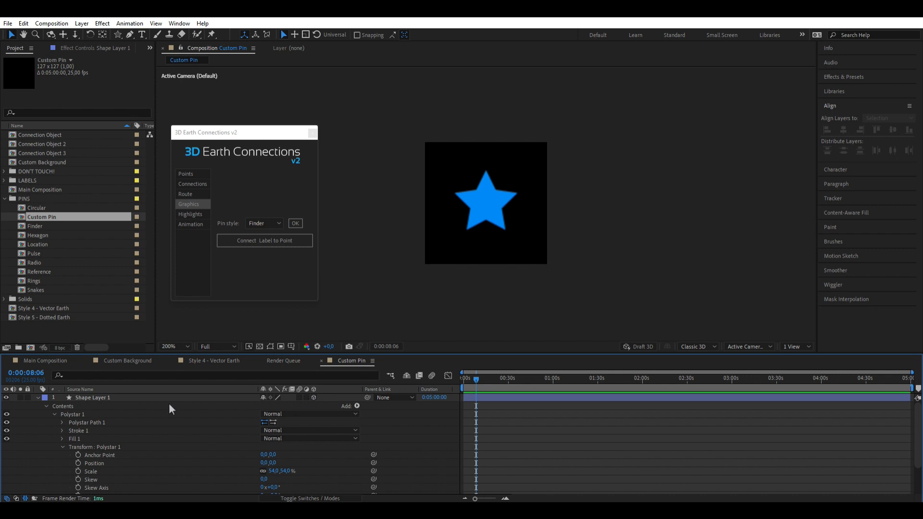
- Return to the Main Composition and apply the Custom Pin style to the Mexico point
click(45, 361)
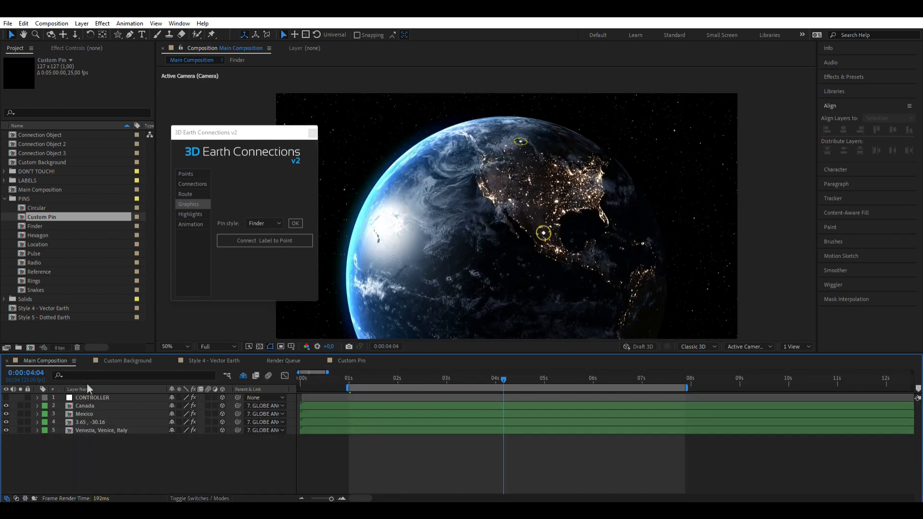
click(84, 414)
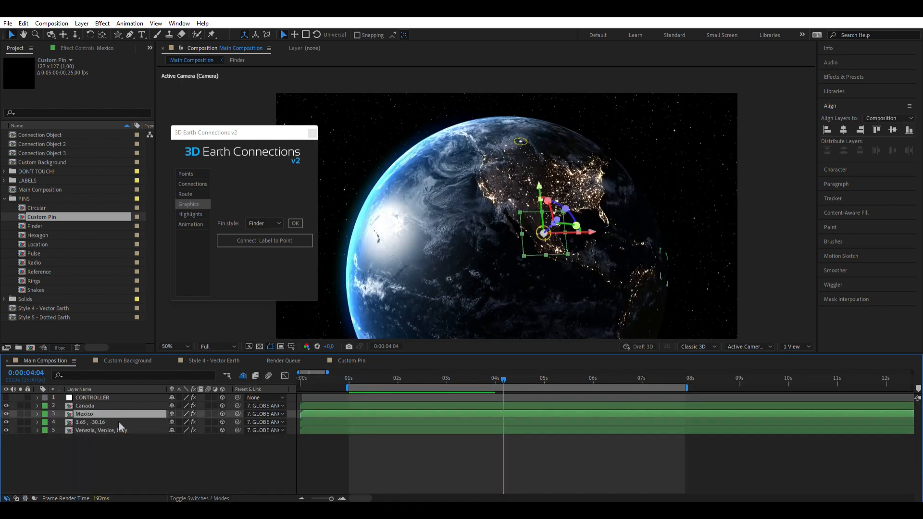
click(268, 224)
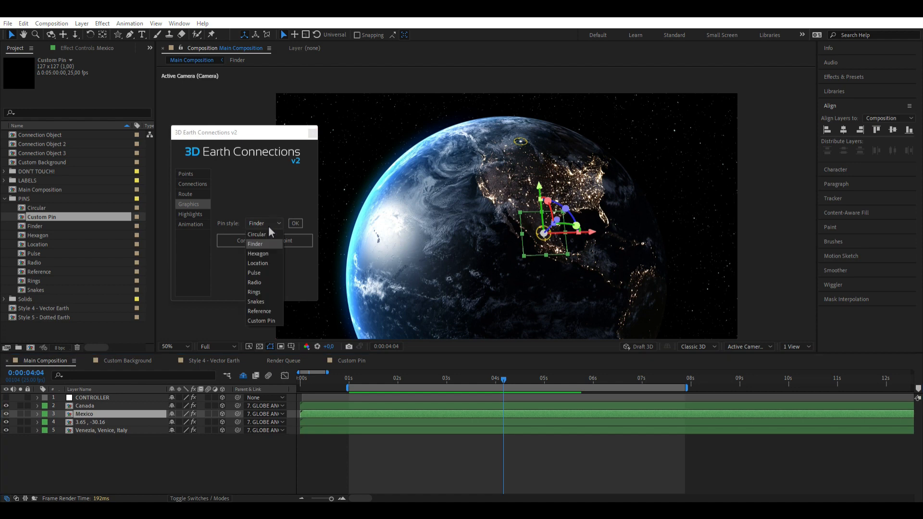
click(265, 321)
click(296, 223)
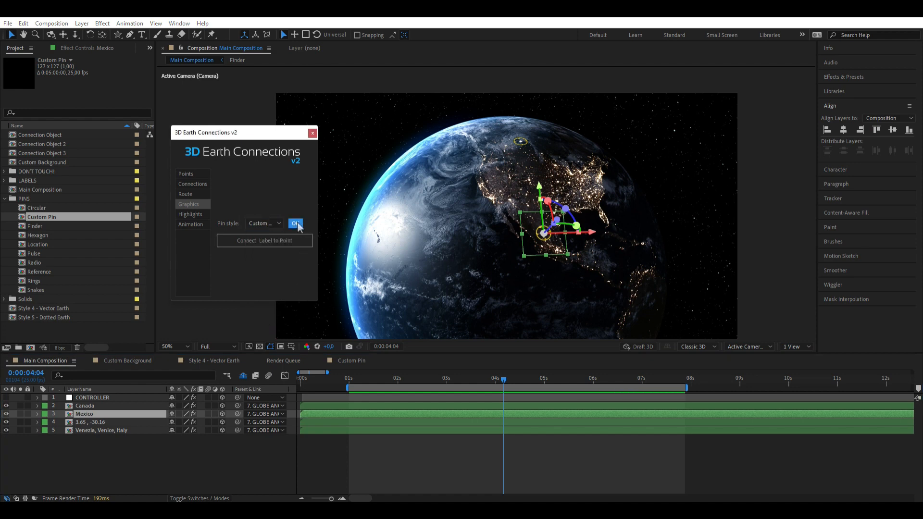
- Open the Finder pin composition and set its preview resolution to Full
double_click(36, 226)
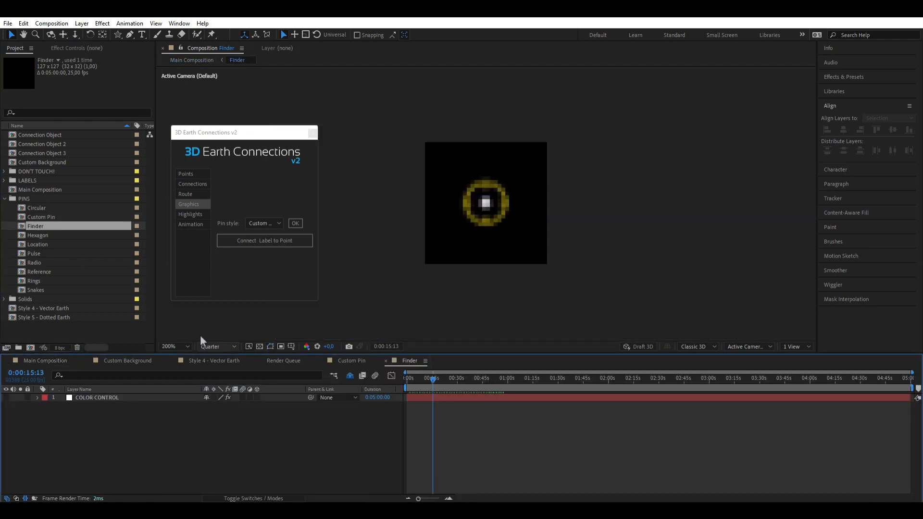
click(217, 346)
click(212, 369)
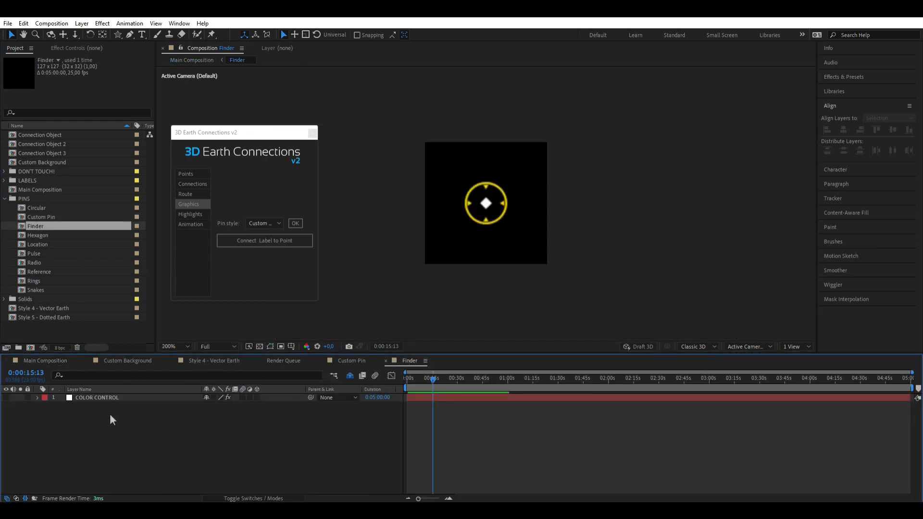
- On the COLOR CONTROL layer, set Finder Color to green and pick a magenta hue for Square Color
click(93, 399)
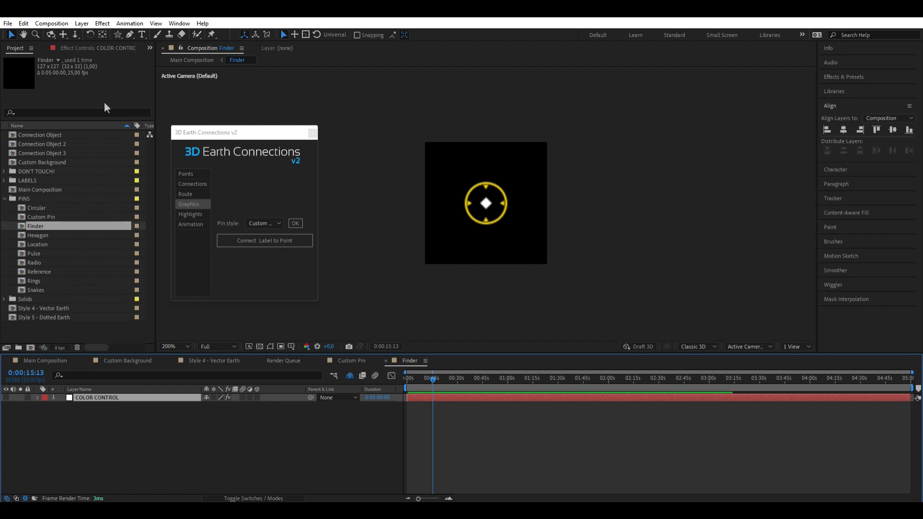
click(101, 50)
click(91, 76)
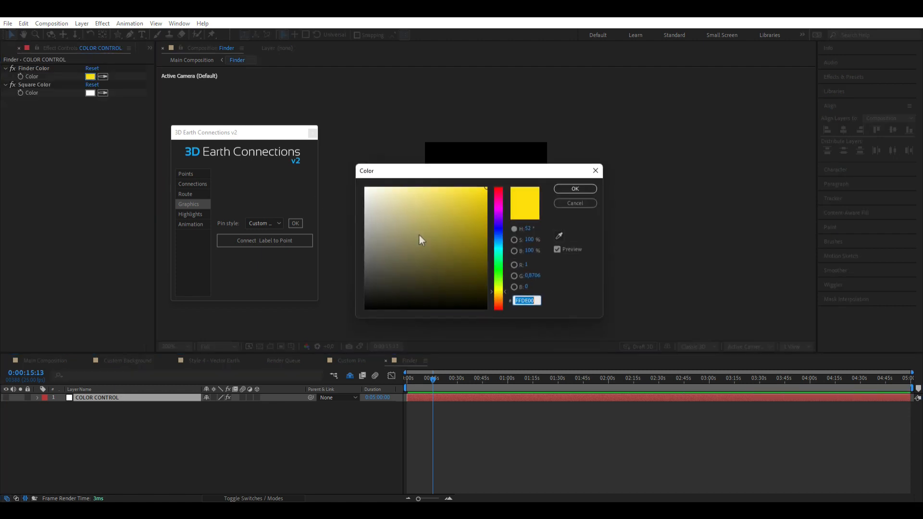
click(498, 260)
click(577, 188)
click(90, 92)
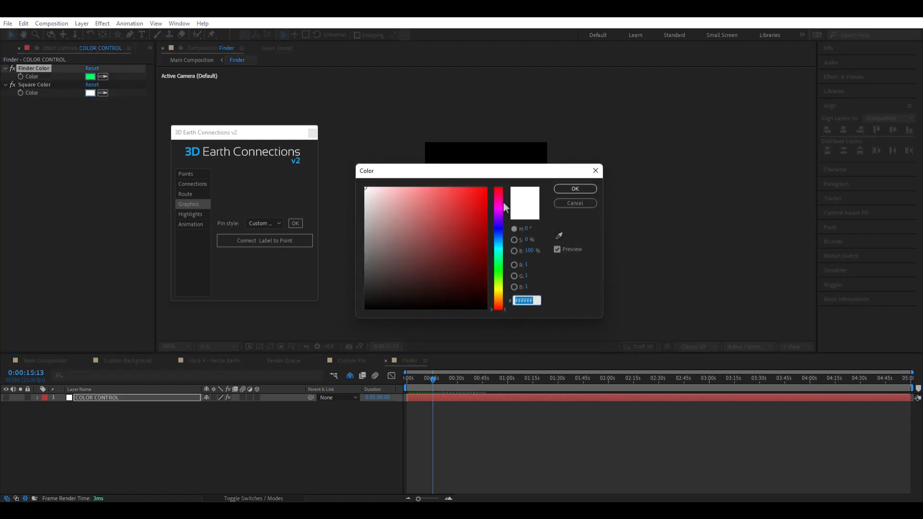
click(499, 209)
click(557, 188)
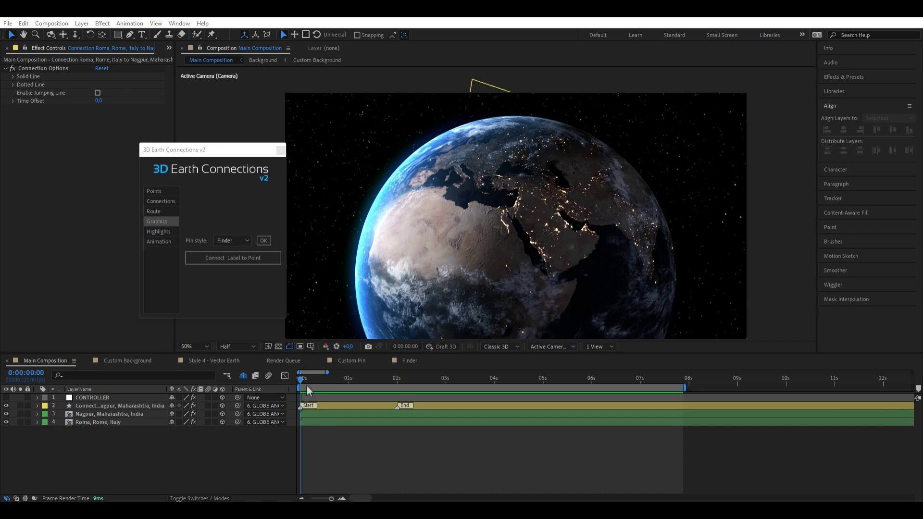
- Shift the Roma–Nagpur connection layer in the timeline so that it starts about one second into the Main Composition
mouse_move(301, 381)
mouse_down()
mouse_move(407, 390)
mouse_move(290, 385)
mouse_up()
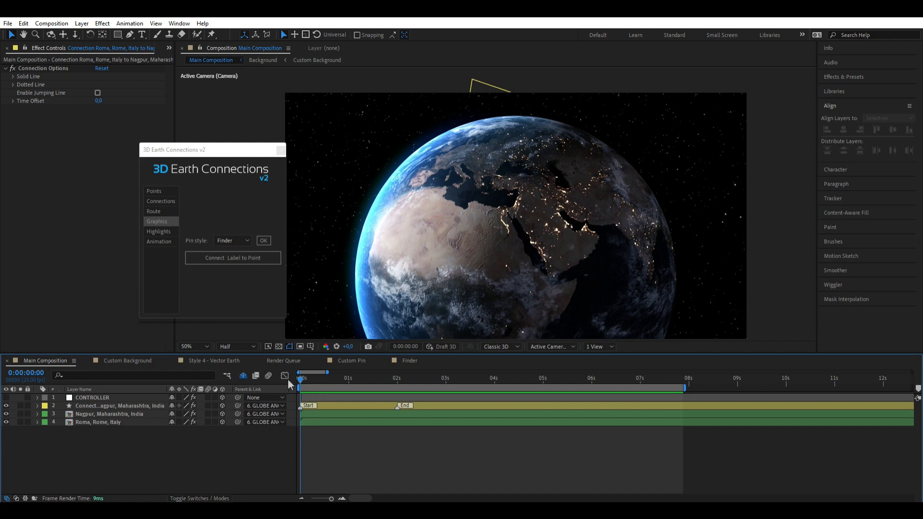
click(126, 408)
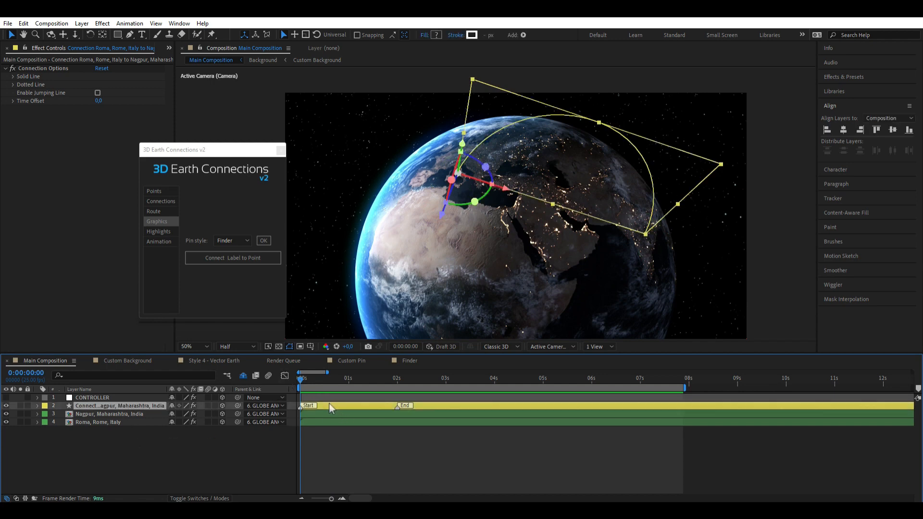
drag(331, 408, 383, 407)
click(217, 467)
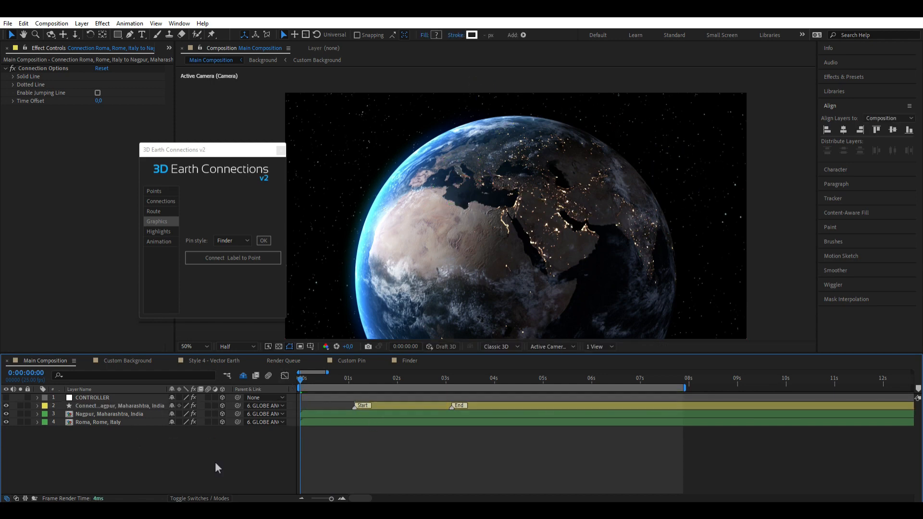
- Shift the Nagpur point layer so it starts at the connection's End marker at 0:00:03:03, and scrub through the animation
drag(306, 383, 452, 382)
click(126, 414)
drag(317, 414, 473, 415)
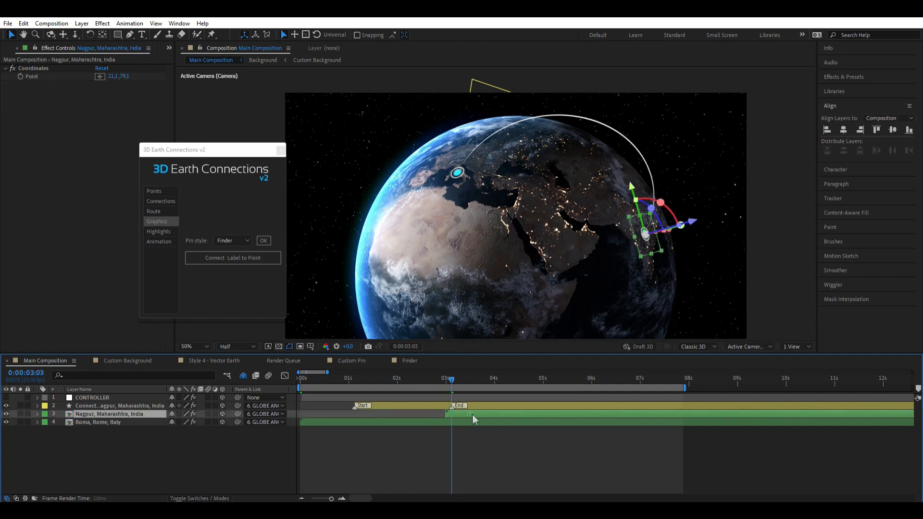
click(295, 437)
drag(305, 382, 527, 389)
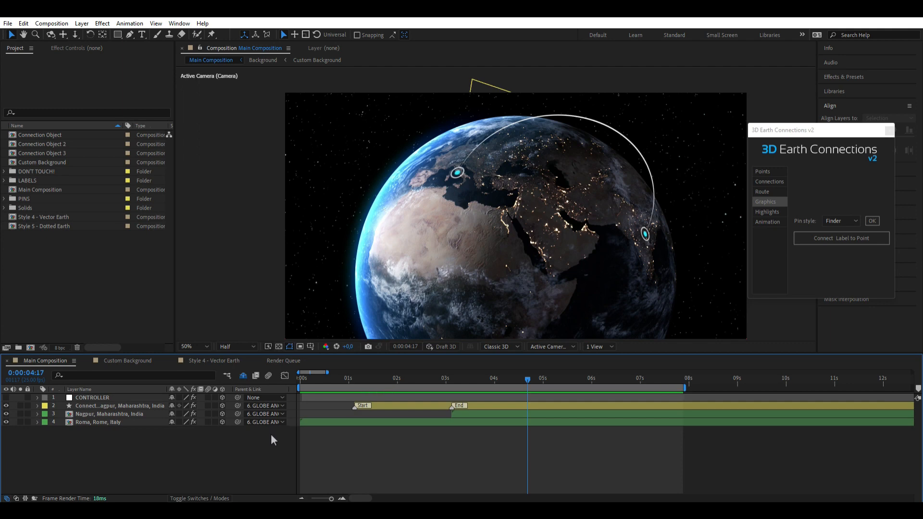
- Open the 01.Labels Preview composition from the LABELS folder and preview the available label styles
click(5, 180)
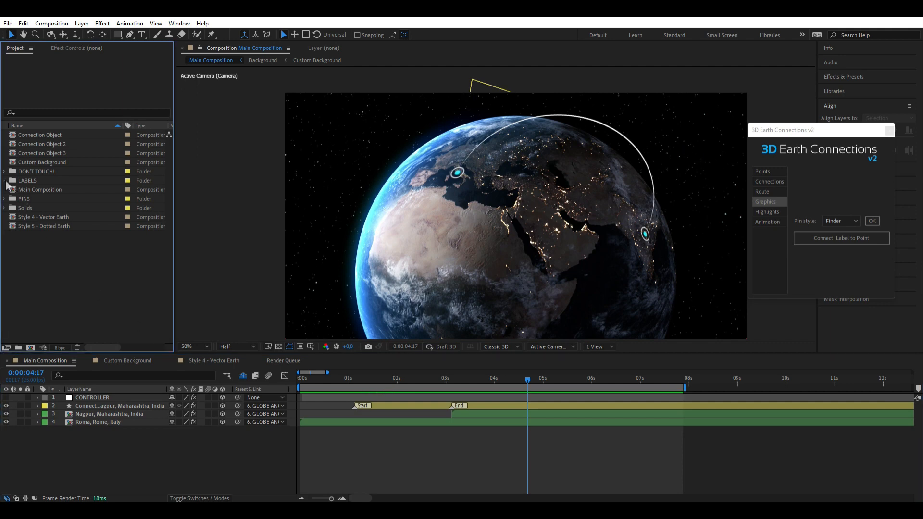
double_click(47, 189)
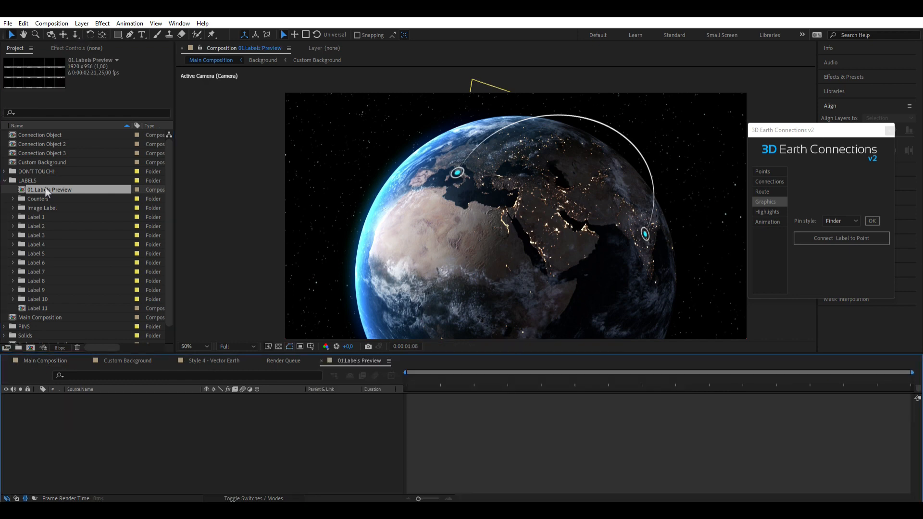
drag(411, 381, 734, 387)
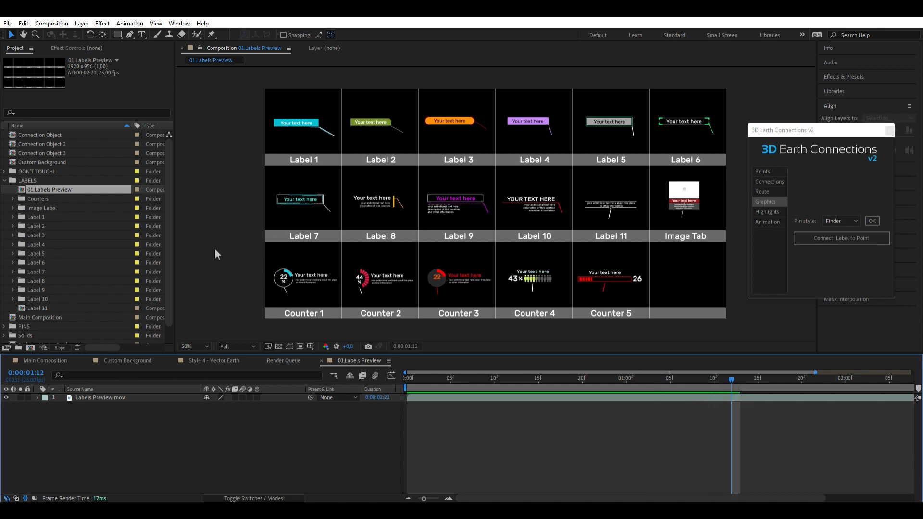
- Open the Label 9 L composition, set its title to ROME and its description to "my additional text"
click(13, 291)
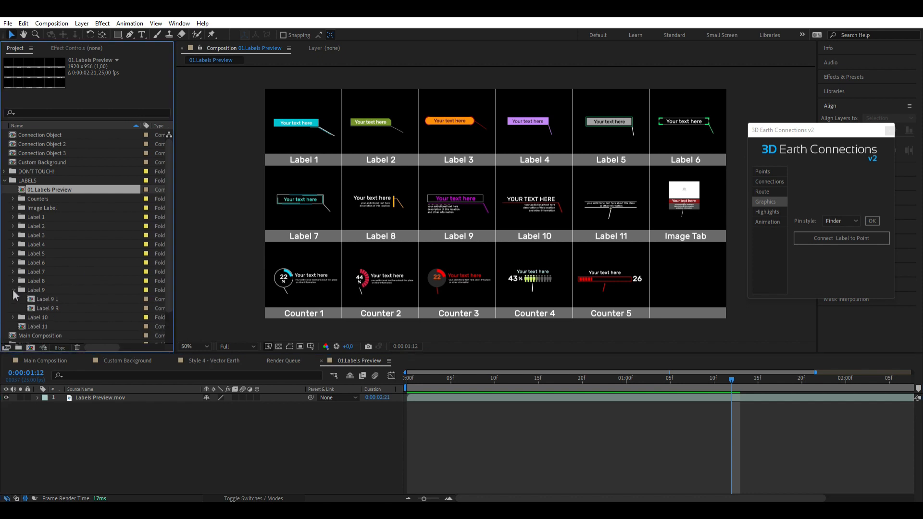
double_click(52, 298)
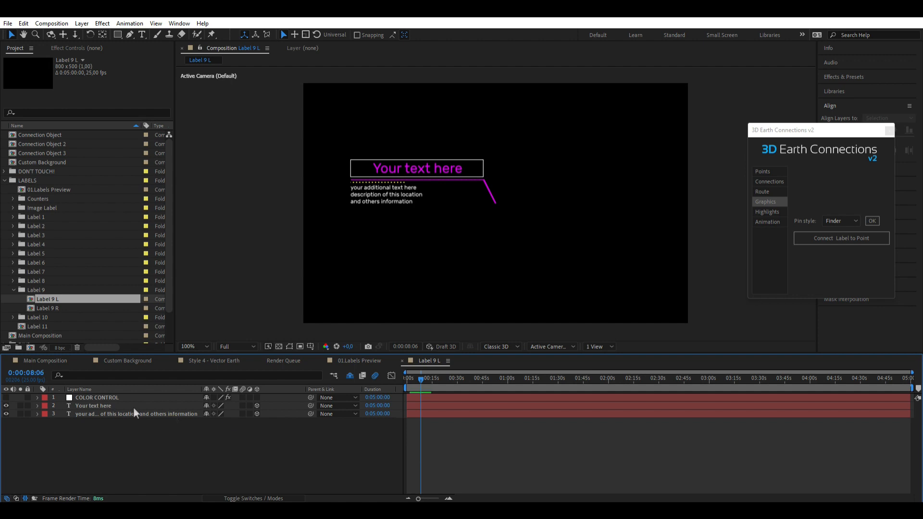
double_click(107, 402)
text(ROM)
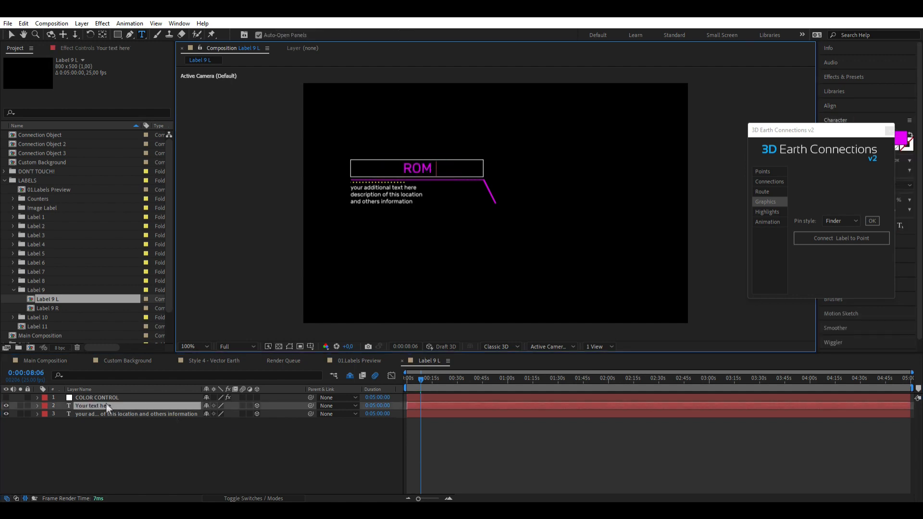
text(E)
double_click(115, 416)
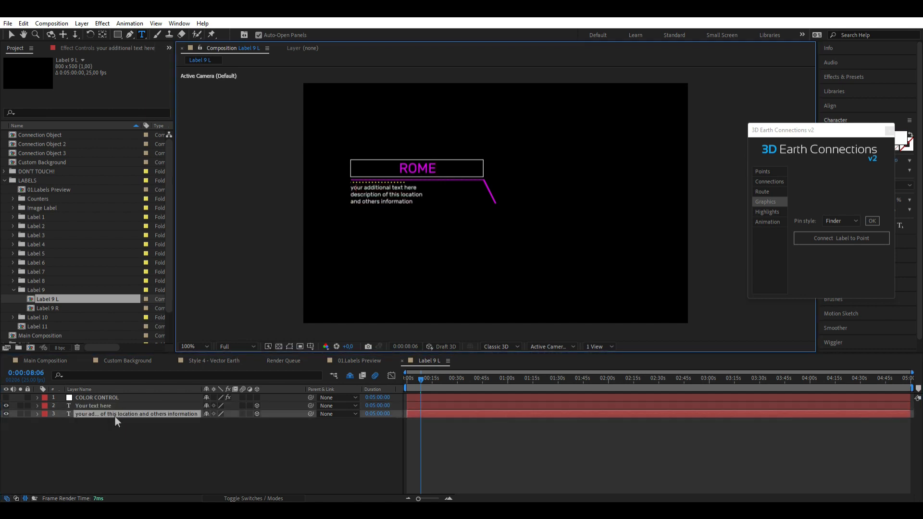
text(my additional text)
click(198, 459)
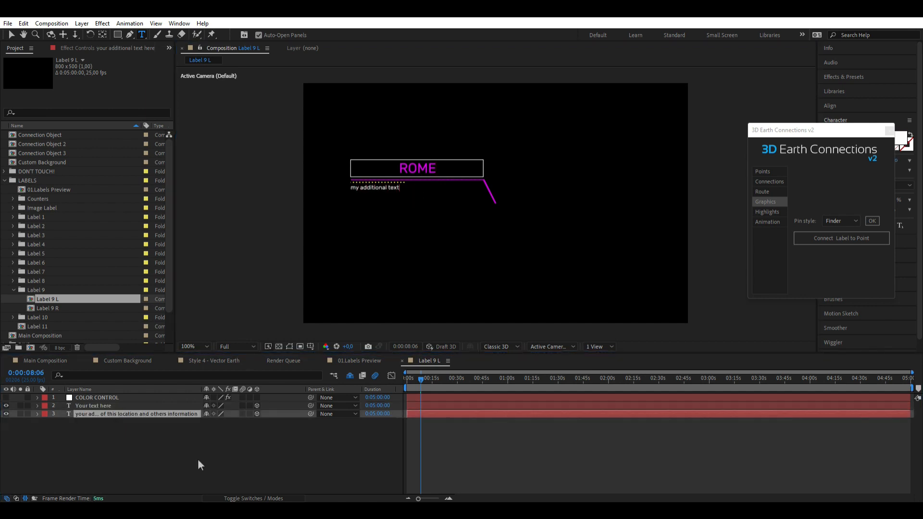
- Change the Line Color on the label's COLOR CONTROL layer to cyan
click(108, 397)
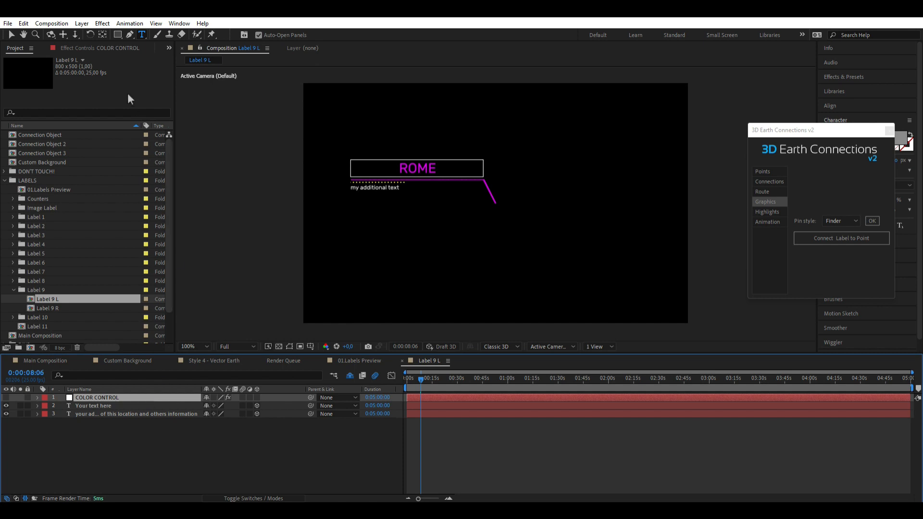
click(117, 52)
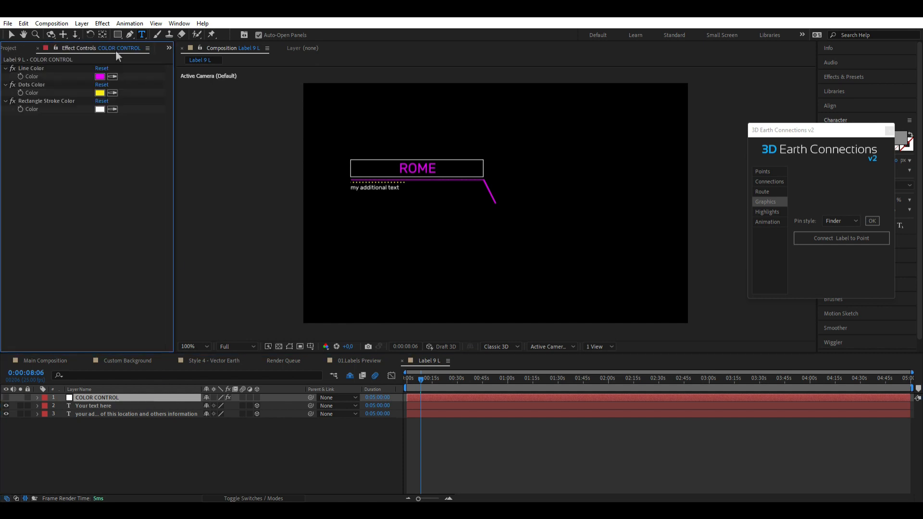
click(100, 76)
click(499, 252)
click(576, 189)
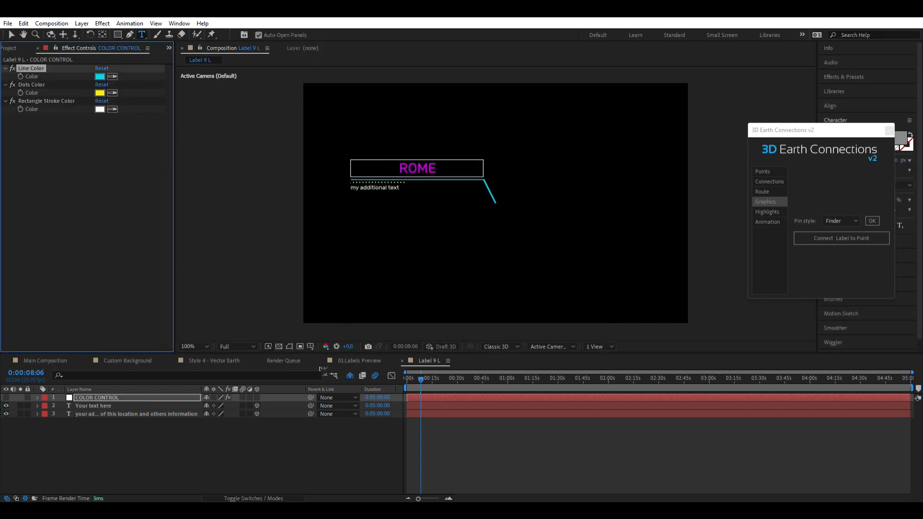
click(217, 475)
- Recolor the ROME title text to white
click(98, 406)
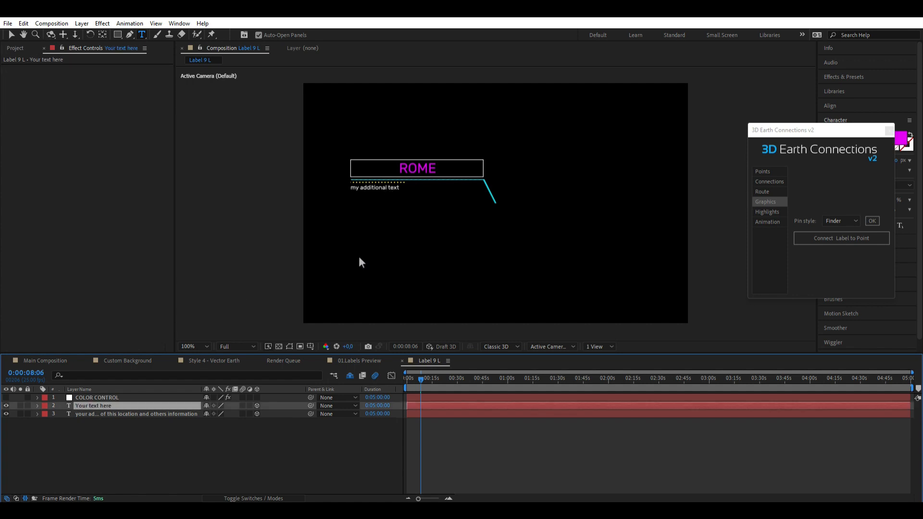
double_click(413, 168)
drag(854, 134, 813, 128)
click(901, 139)
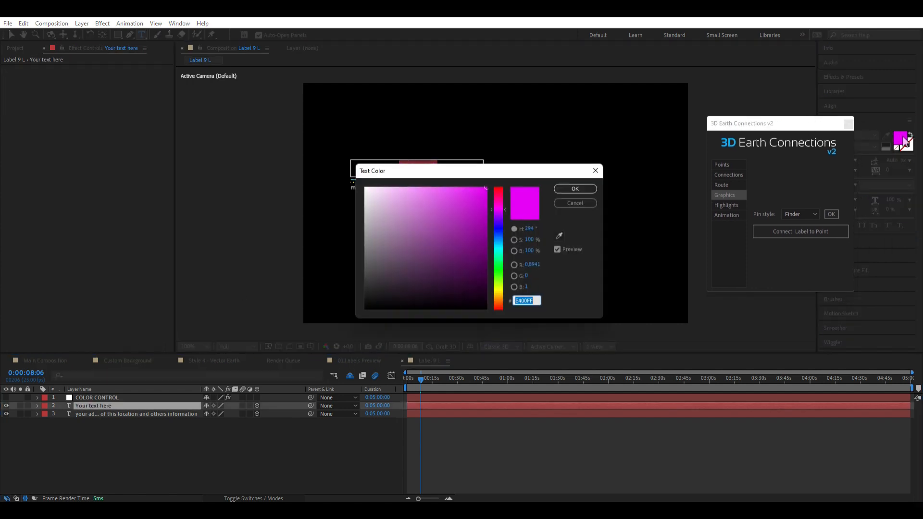
click(499, 265)
click(365, 188)
click(577, 189)
click(254, 445)
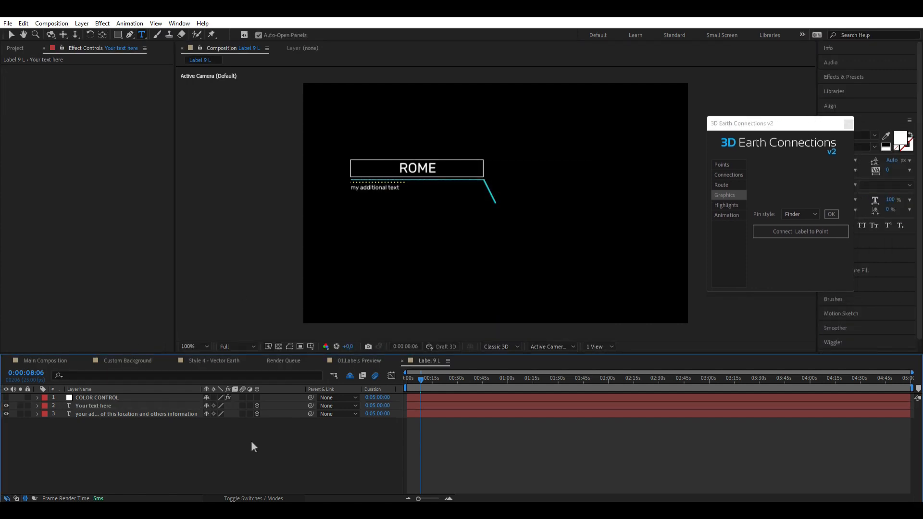
- Duplicate the Label 9 L composition and open the copy
click(15, 48)
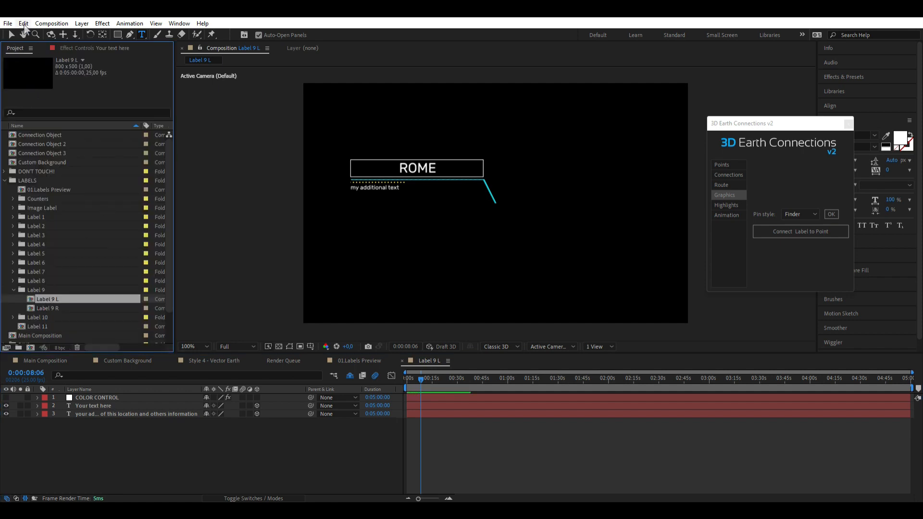
click(24, 24)
click(44, 150)
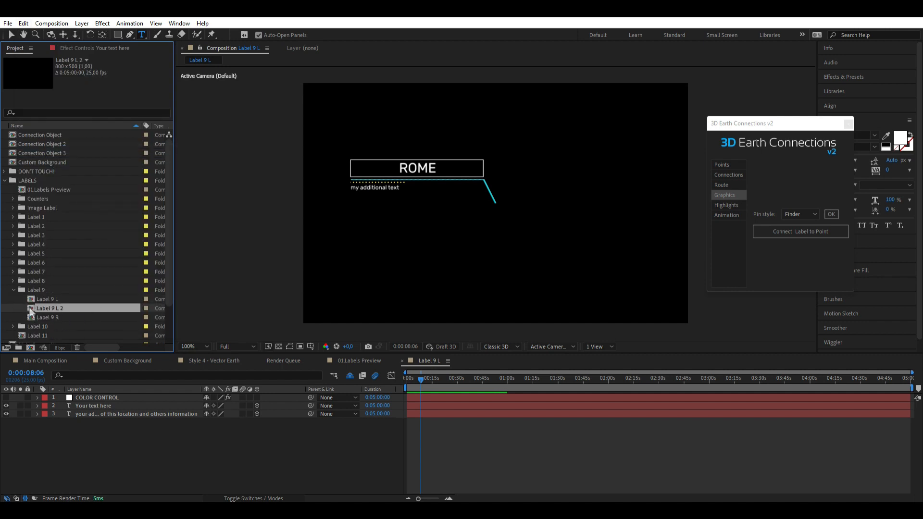
double_click(31, 309)
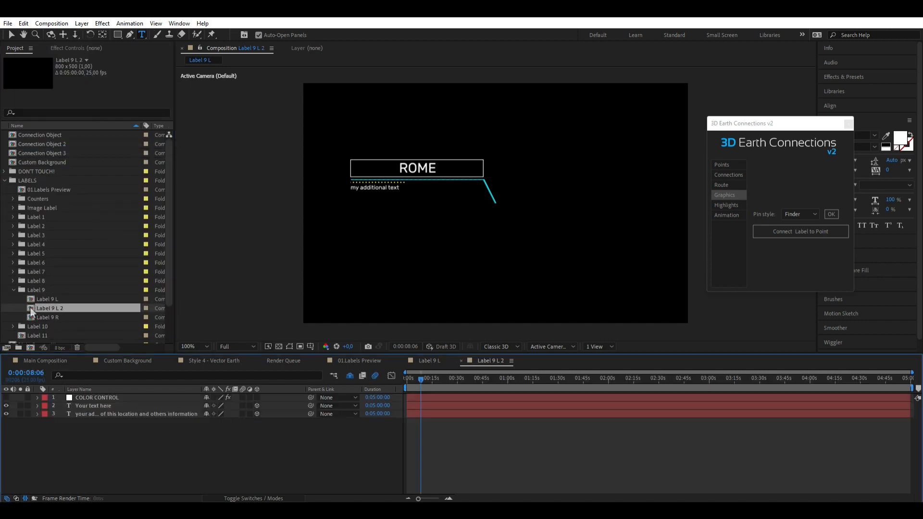
- In the duplicated label, change the title to INDIA and the description to "my second additional text"
double_click(416, 174)
text(INDIA)
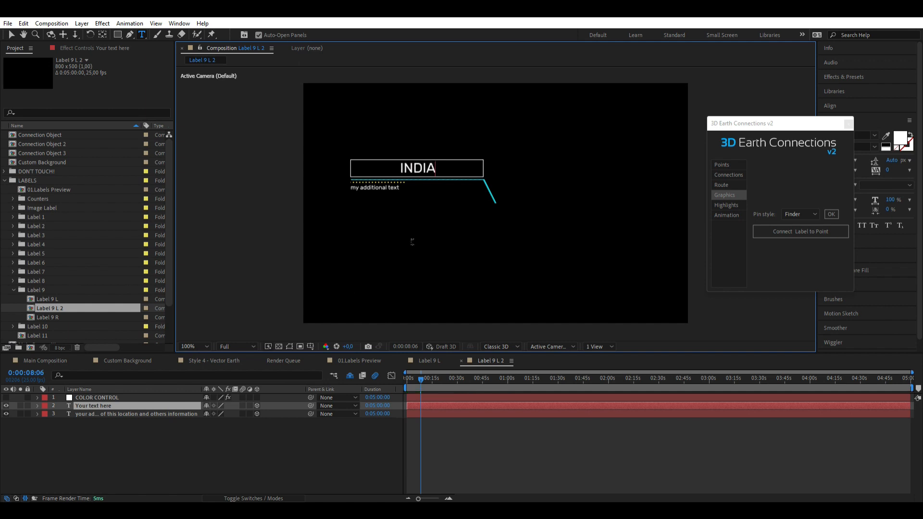
double_click(128, 414)
click(361, 188)
text(s)
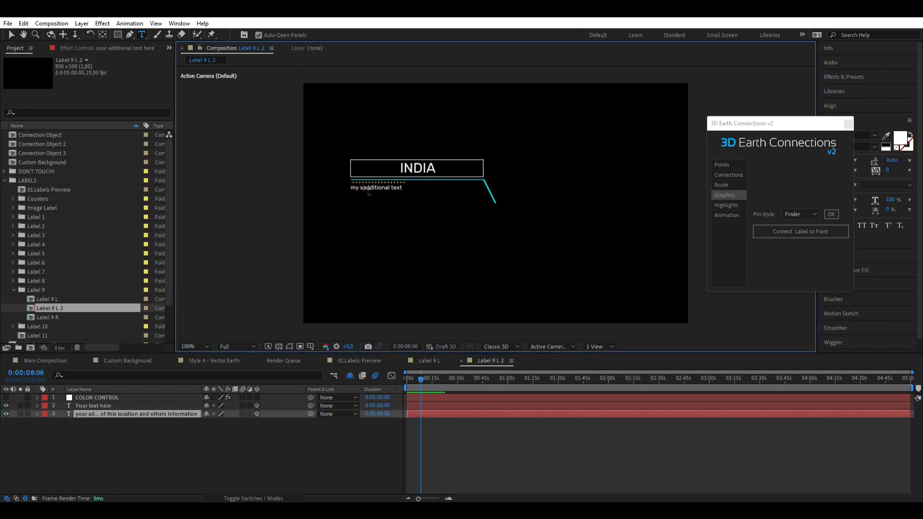
text(econd)
click(247, 458)
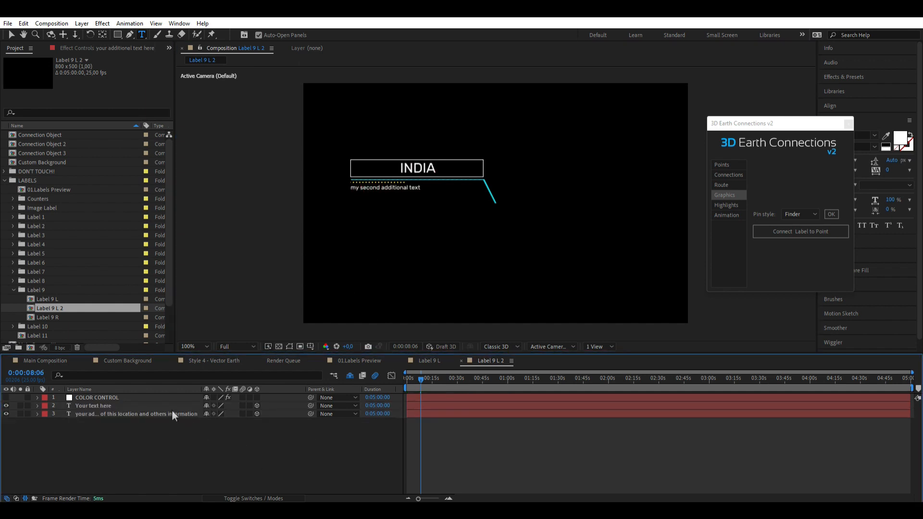
- Add Label 9 L to the top of the Main Composition and set the first Earth Rotation value on the CONTROLLER layer to 8
click(56, 361)
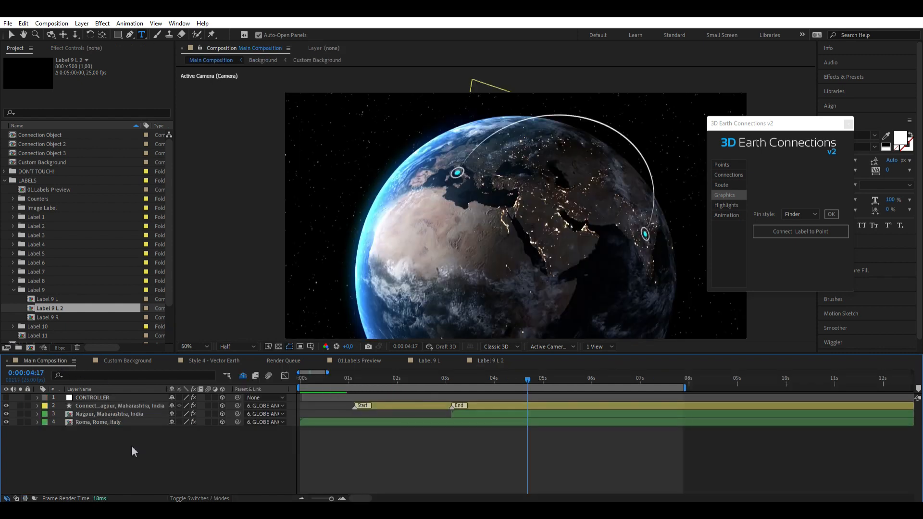
drag(48, 299, 99, 405)
click(98, 405)
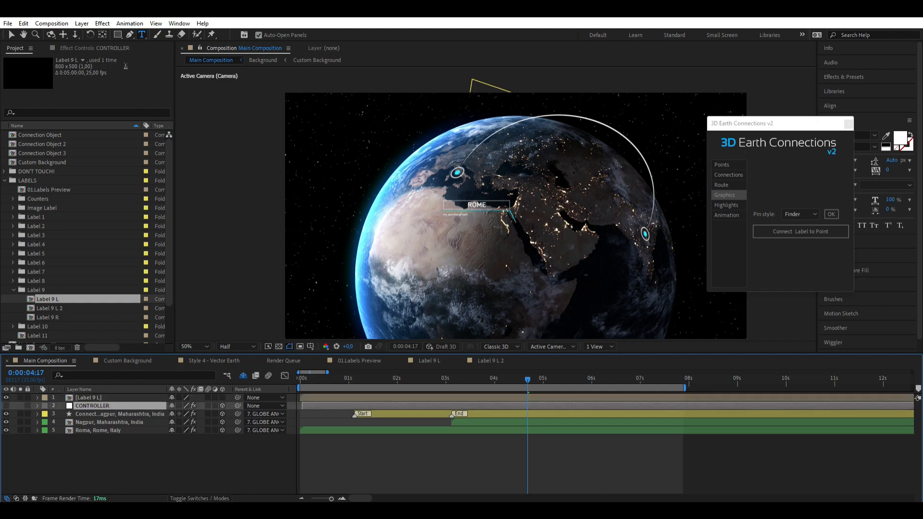
click(91, 47)
mouse_move(121, 85)
mouse_down()
mouse_move(130, 82)
mouse_move(110, 83)
mouse_up()
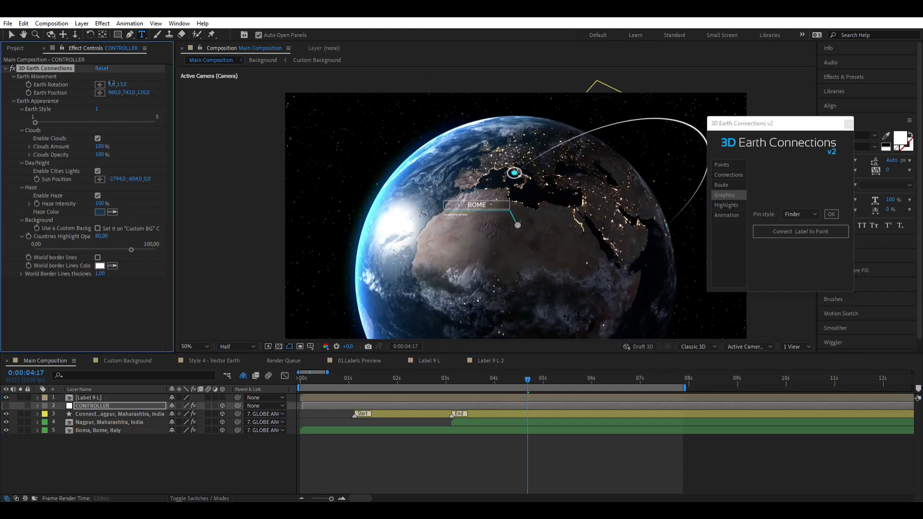
click(127, 456)
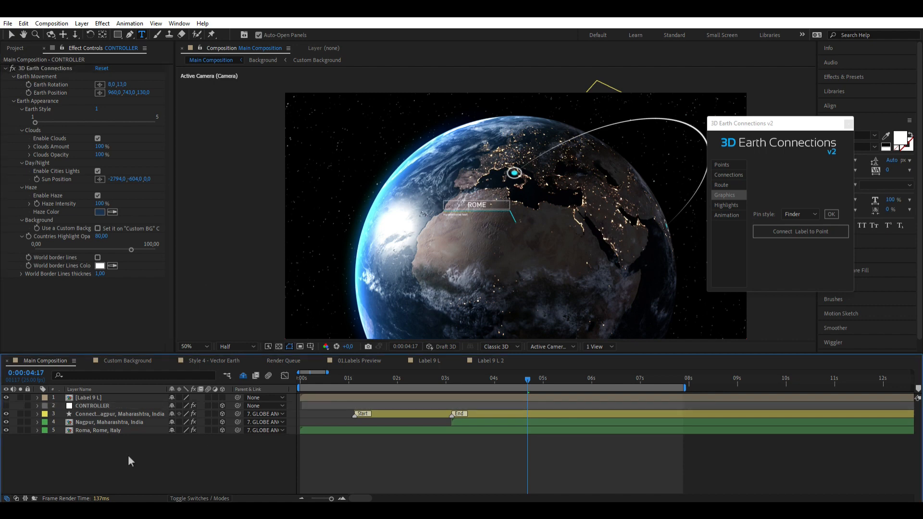
- Connect the Label 9 L layer to the Roma point with Connect Label to Point
click(93, 398)
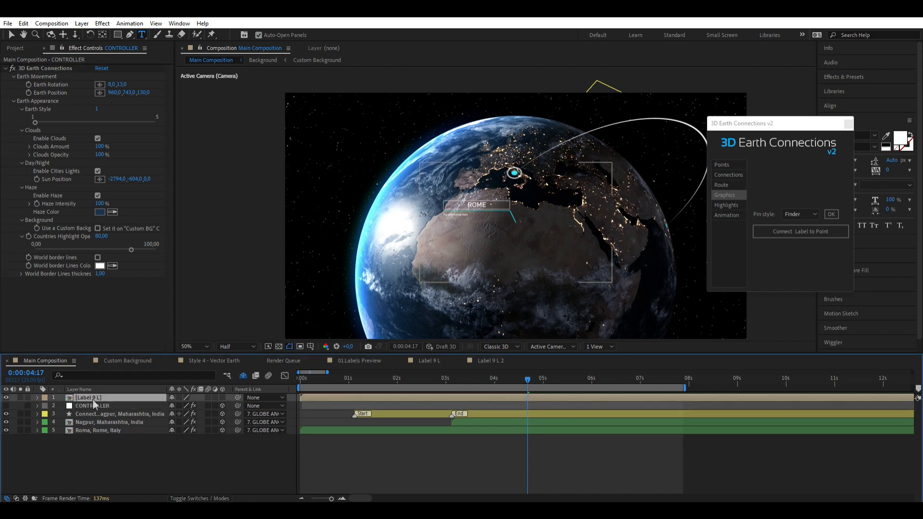
ctrl+click(97, 430)
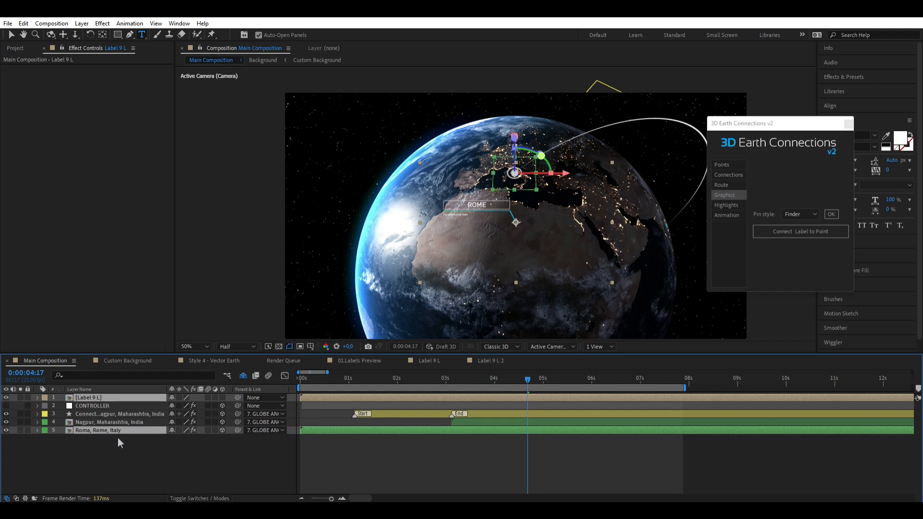
click(797, 231)
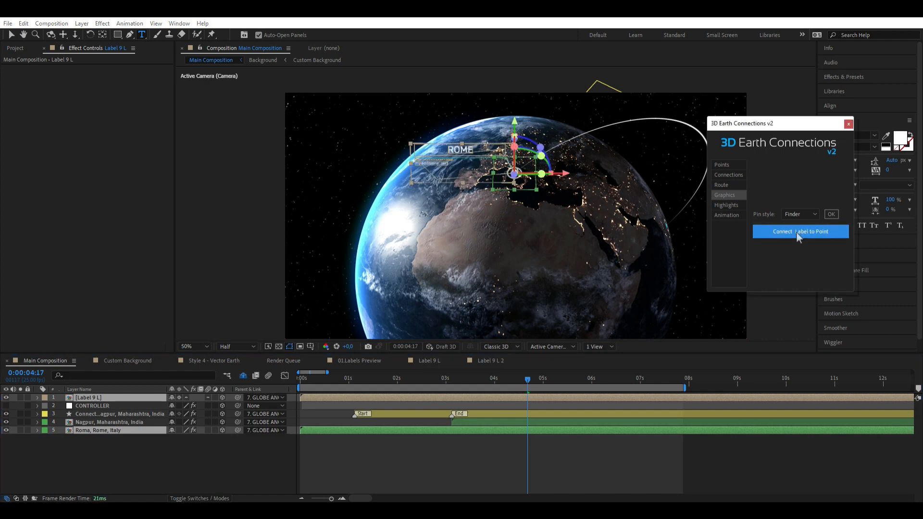
- Tilt the Label 9 L layer about its X axis and scale it down to 81%
click(97, 396)
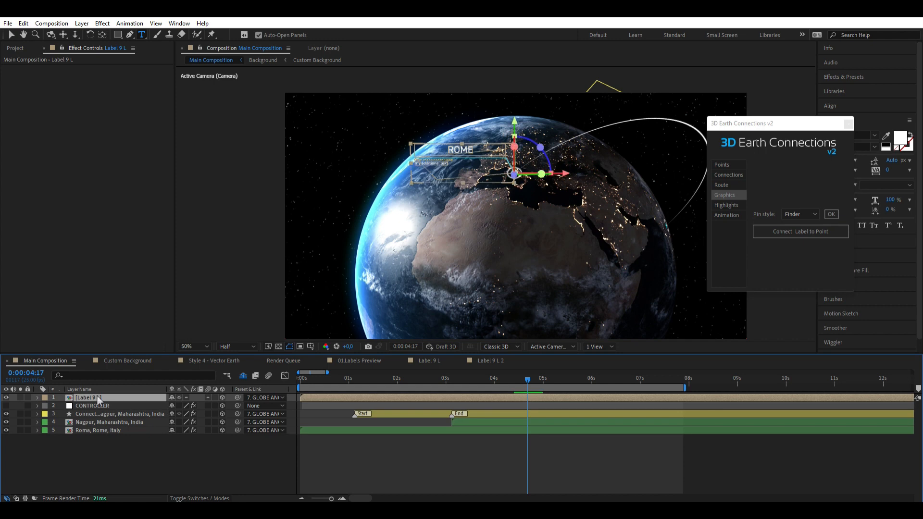
key(r)
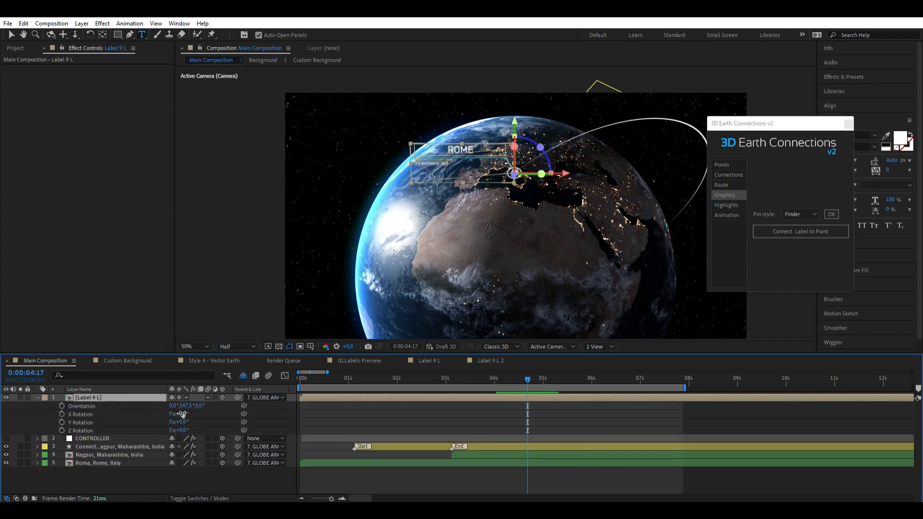
mouse_move(182, 415)
mouse_down()
mouse_move(164, 412)
mouse_move(184, 413)
mouse_move(173, 405)
mouse_up()
click(106, 397)
key(s)
click(195, 474)
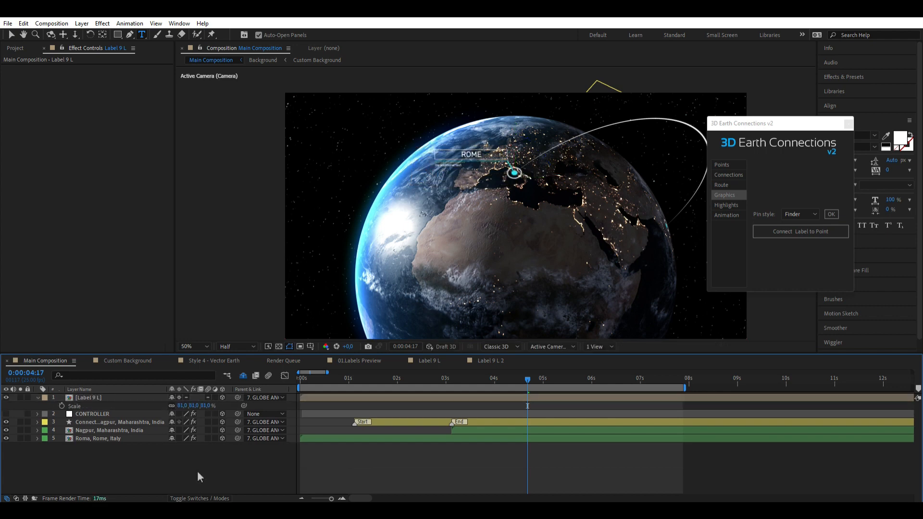
- Set the second Earth Rotation value on the CONTROLLER layer to 47
click(96, 414)
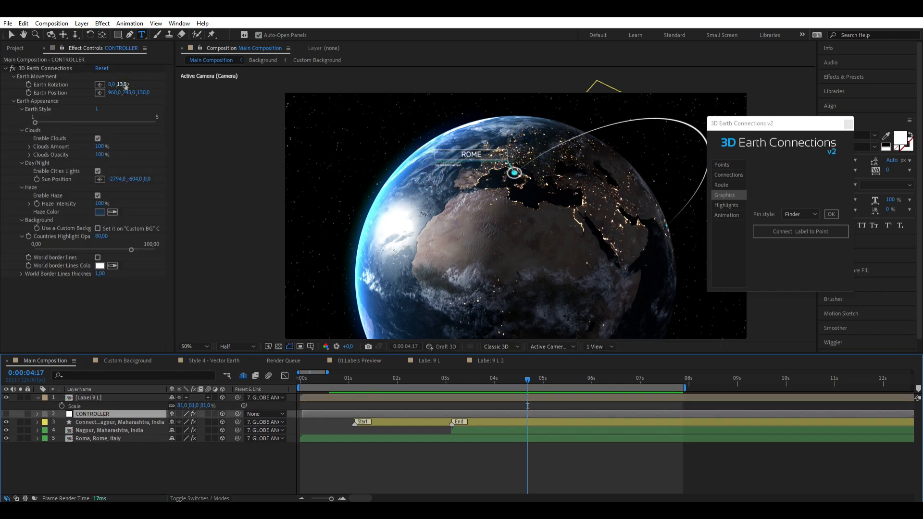
drag(123, 84, 142, 84)
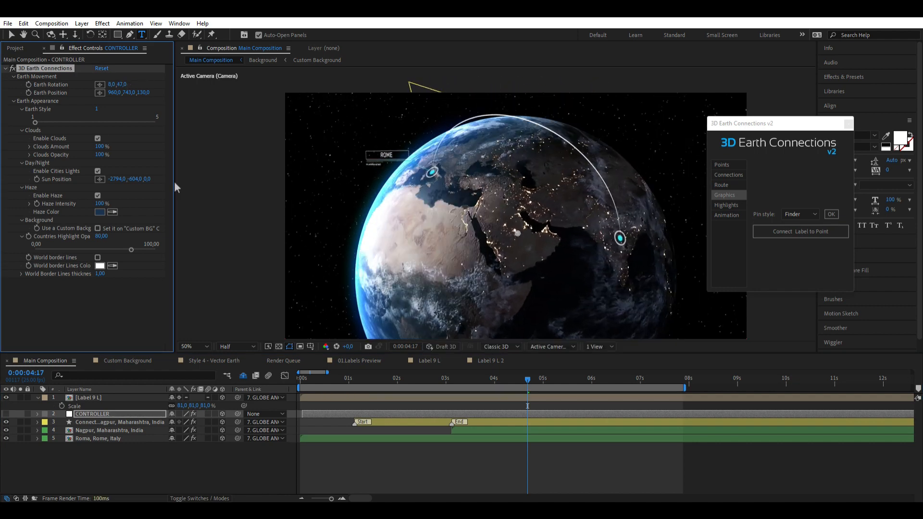
click(118, 463)
- Add Label 9 L 2 to the top of the Main Composition and connect it to the Nagpur point with Connect Label to Point
click(15, 48)
drag(57, 308, 101, 401)
ctrl+click(121, 438)
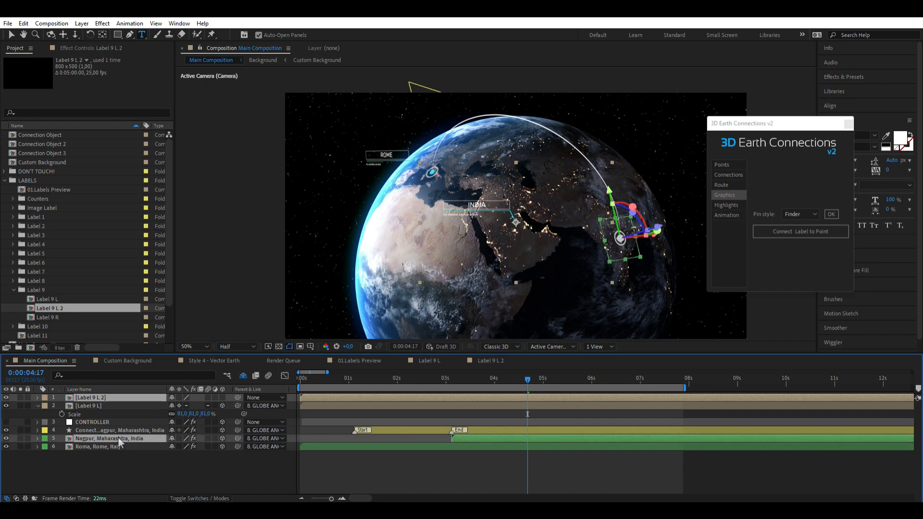
click(792, 233)
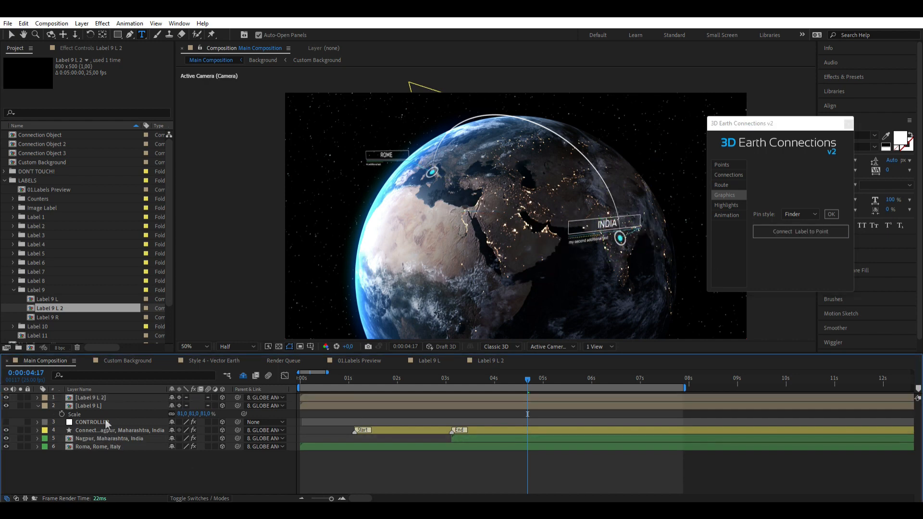
- Scale the Label 9 L 2 layer to 81% and set its Y Rotation to 16°
click(102, 397)
key(s)
click(185, 406)
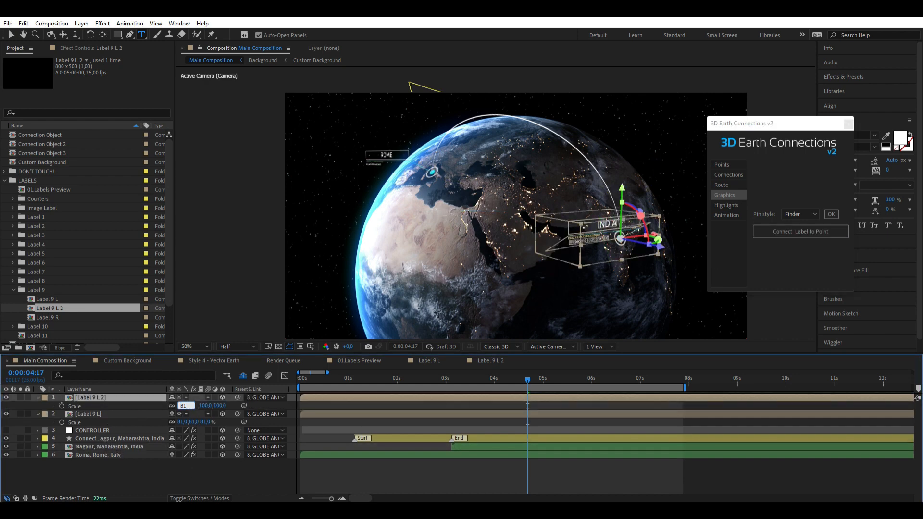
key(Return)
click(173, 475)
click(101, 399)
key(r)
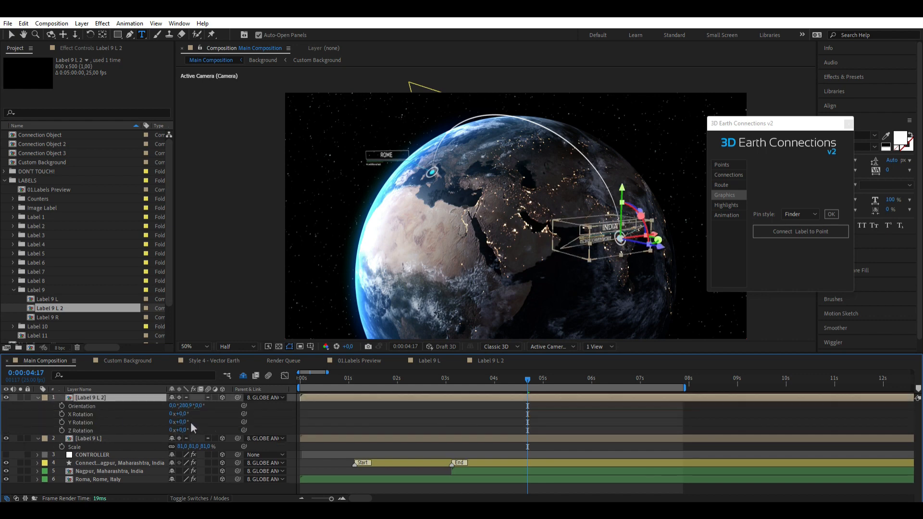
drag(186, 423, 193, 423)
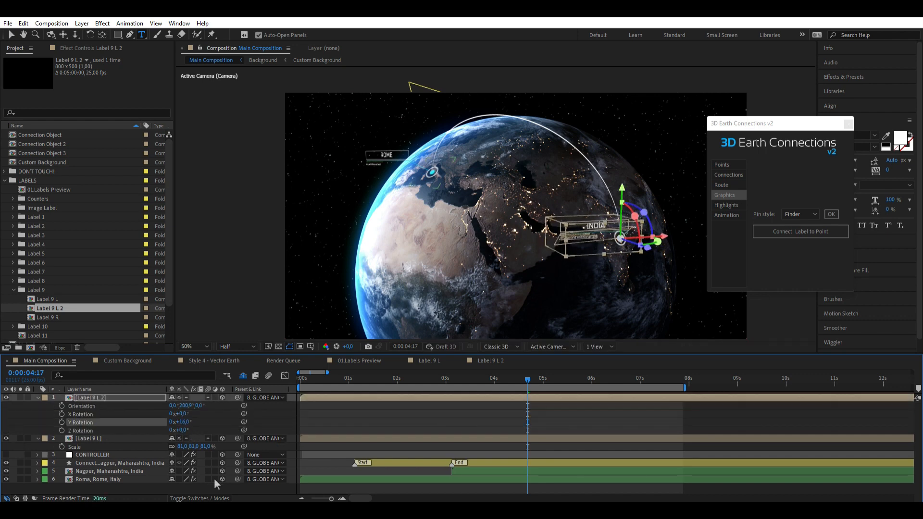
- Shift the Label 9 L layer to start at about 0.6 s and Label 9 L 2 at about 3.5 s, and preview the animation
click(320, 380)
drag(321, 383, 344, 381)
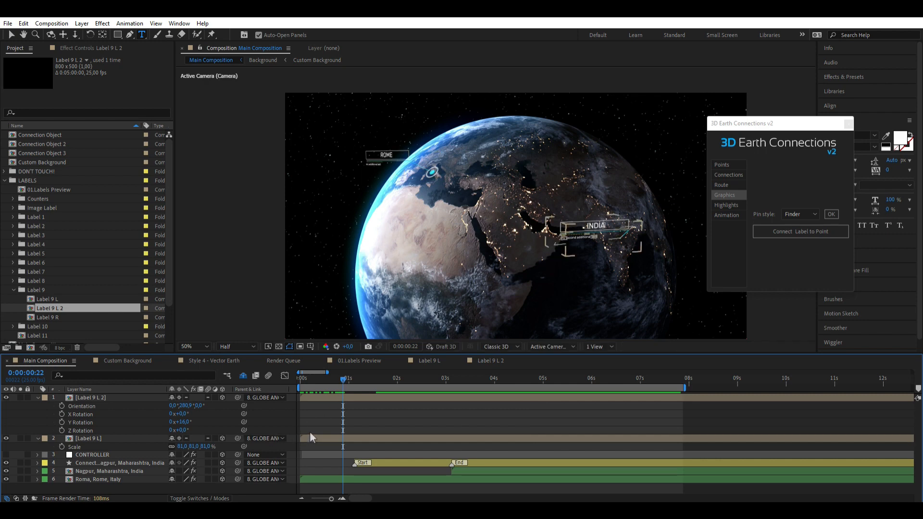
click(316, 437)
drag(309, 439, 336, 434)
mouse_move(343, 378)
mouse_down()
mouse_move(310, 380)
mouse_move(470, 382)
mouse_up()
drag(308, 397, 481, 399)
click(299, 380)
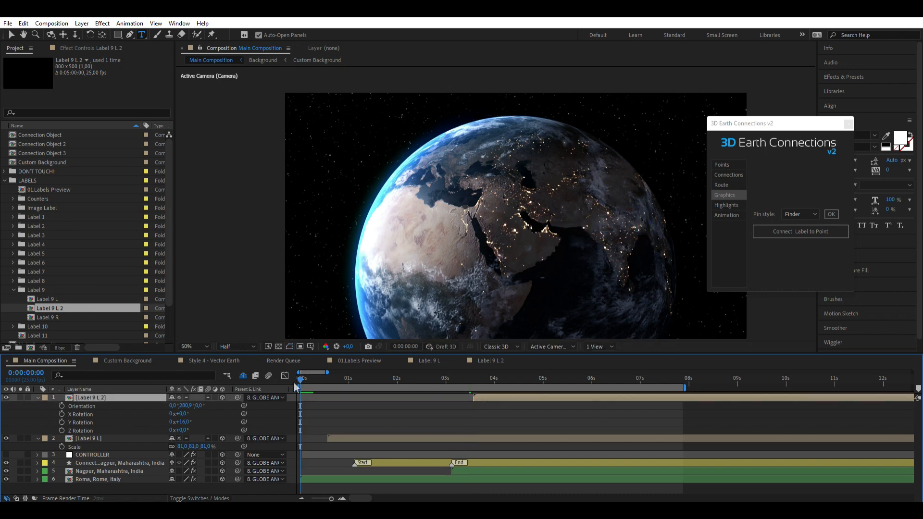
key(space)
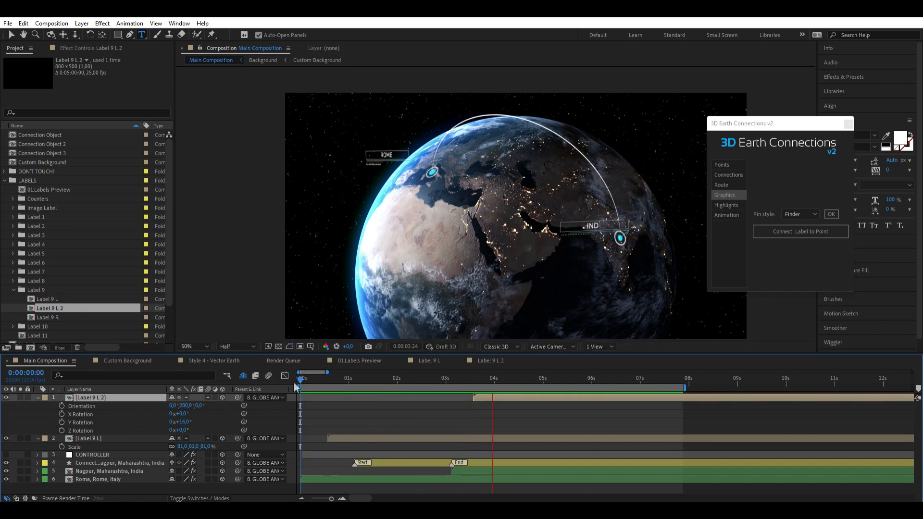
key(space)
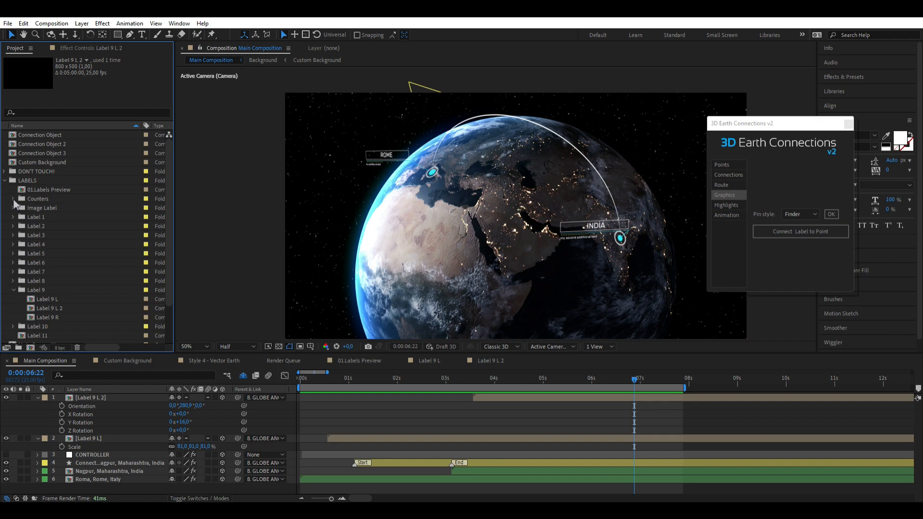
- Open the Counter 1 composition from the Counters folder and set its final value to 78
click(13, 199)
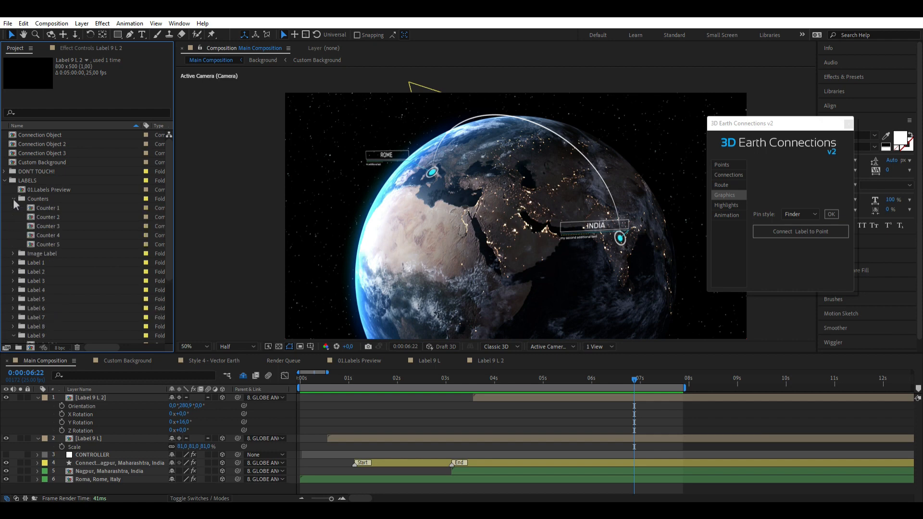
double_click(47, 207)
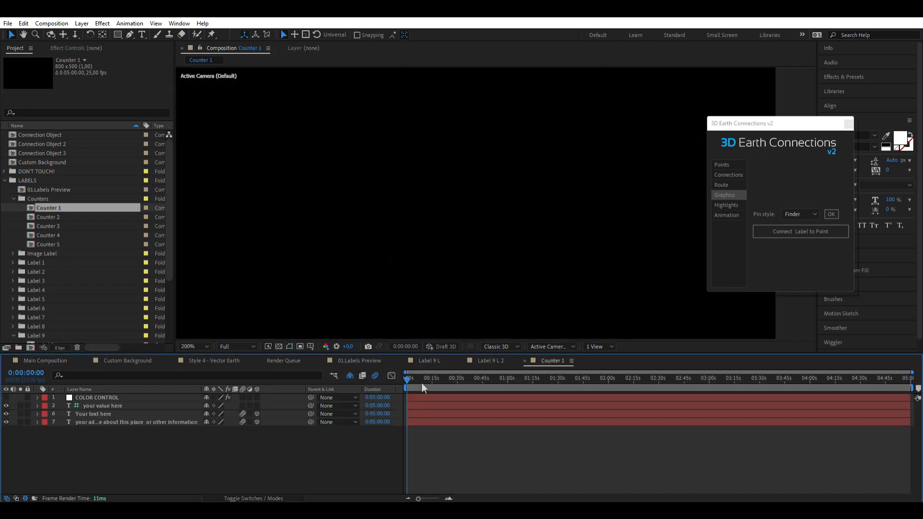
drag(421, 382, 451, 351)
scroll(477, 287, down, 2)
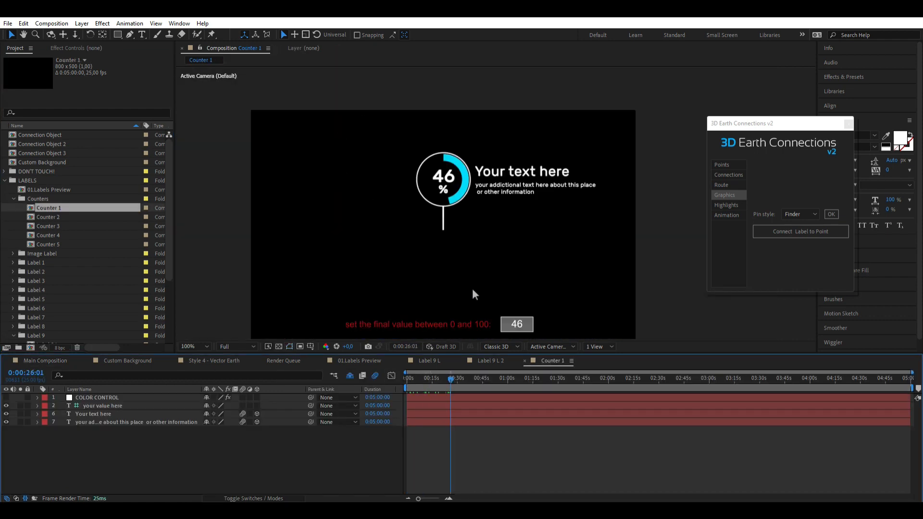
drag(472, 290, 473, 248)
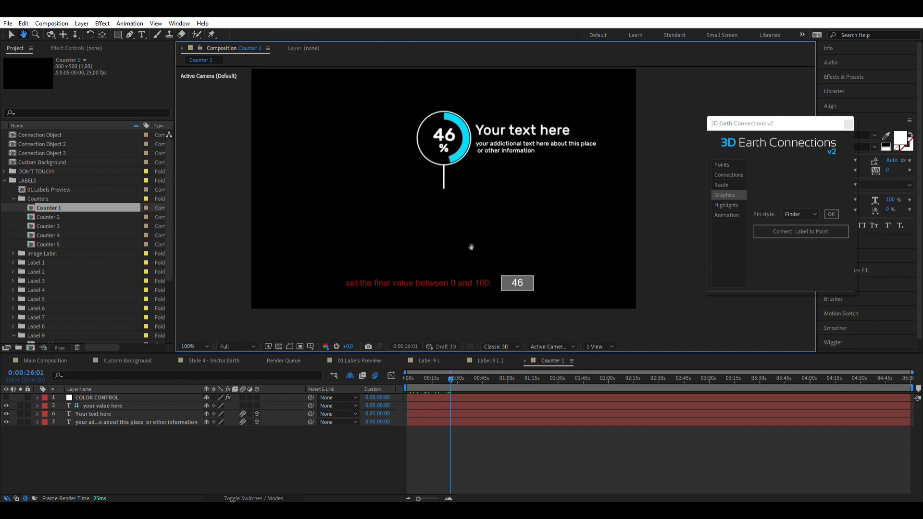
double_click(519, 285)
text(78)
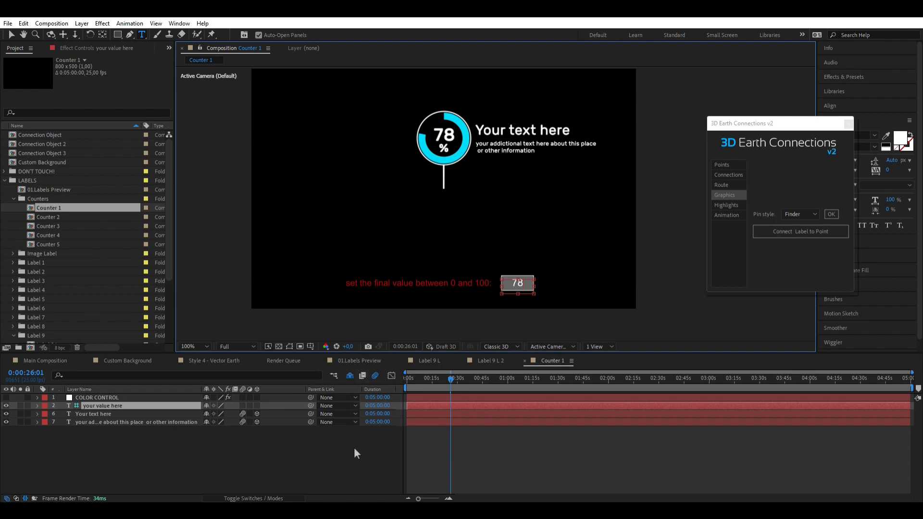
- Change the Counter 1 title text to "My text"
double_click(99, 413)
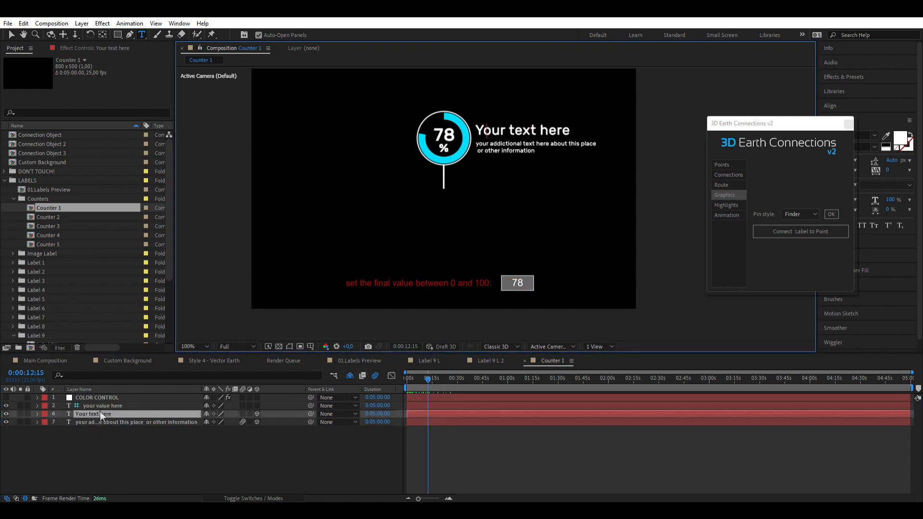
text(My text)
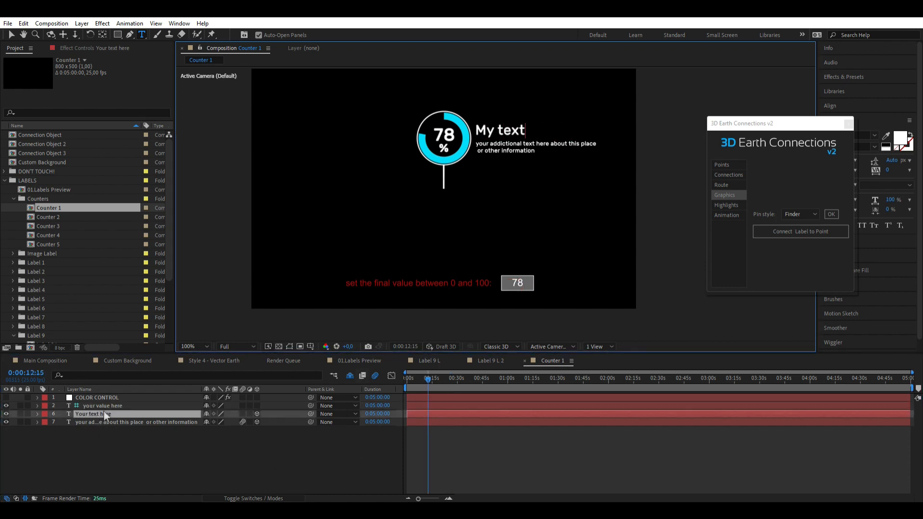
click(221, 459)
- Add Counter 1 to the Main Composition connected to the Nagpur point and shift its layer to start at about 4 s
click(43, 362)
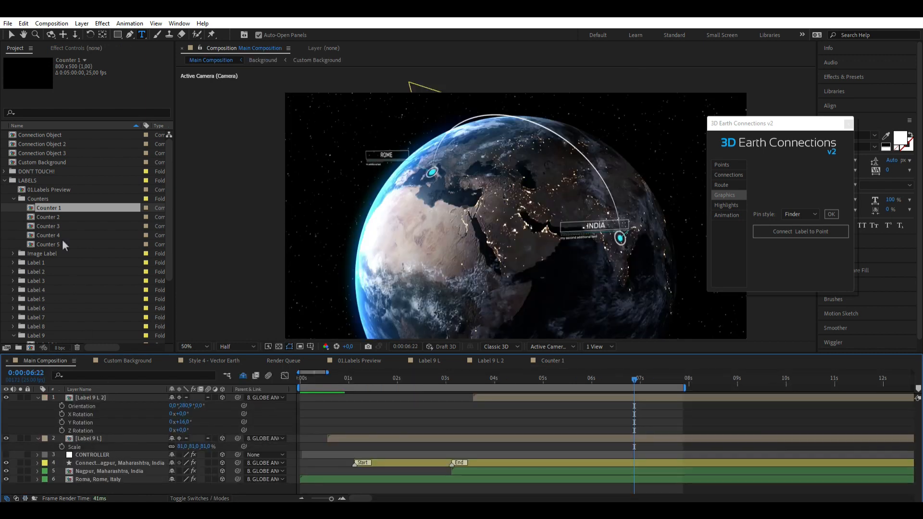
drag(48, 208, 97, 397)
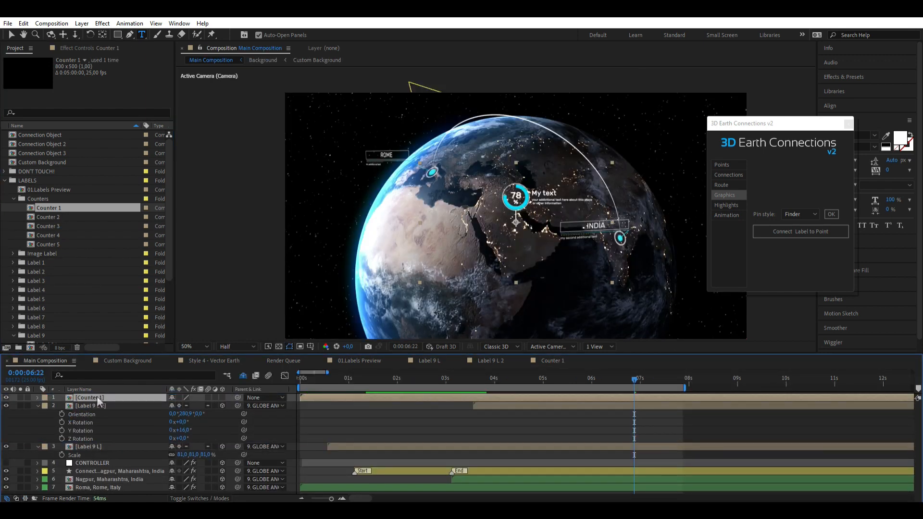
ctrl+click(108, 479)
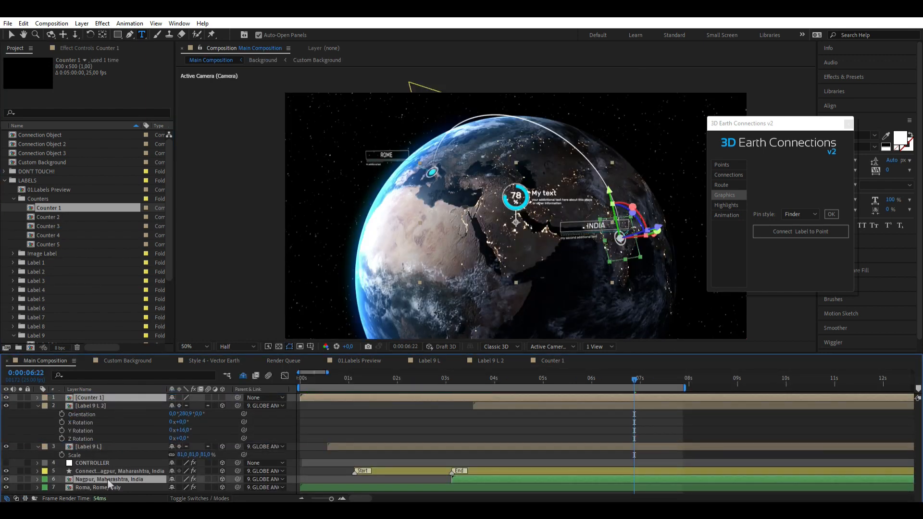
click(806, 232)
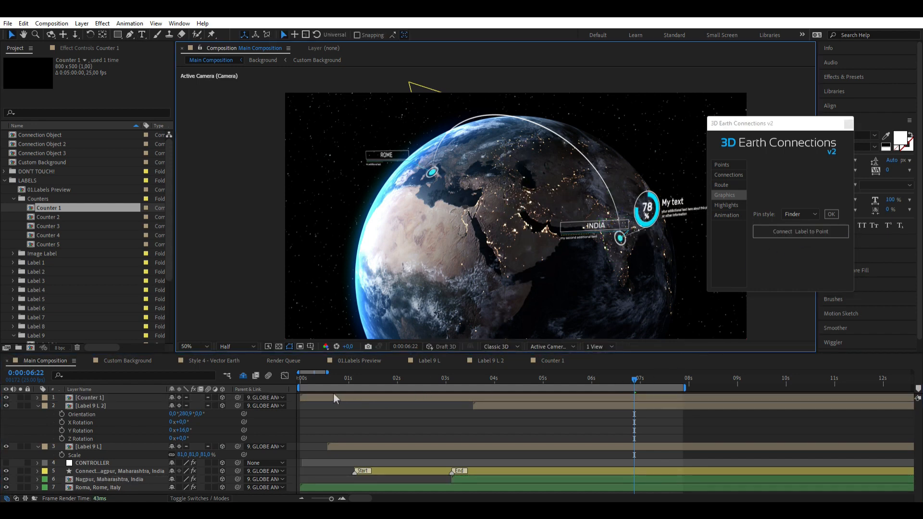
drag(329, 401, 522, 399)
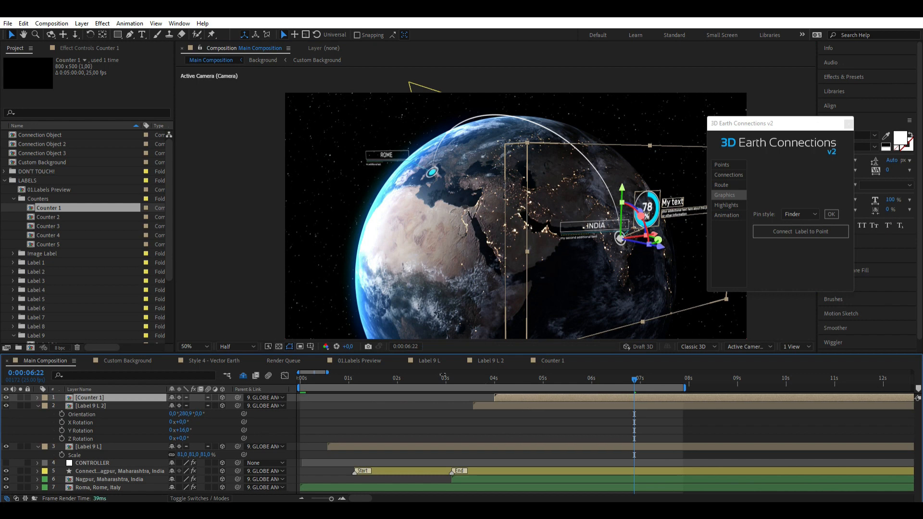
mouse_move(394, 377)
mouse_down()
mouse_move(405, 390)
mouse_move(602, 392)
mouse_up()
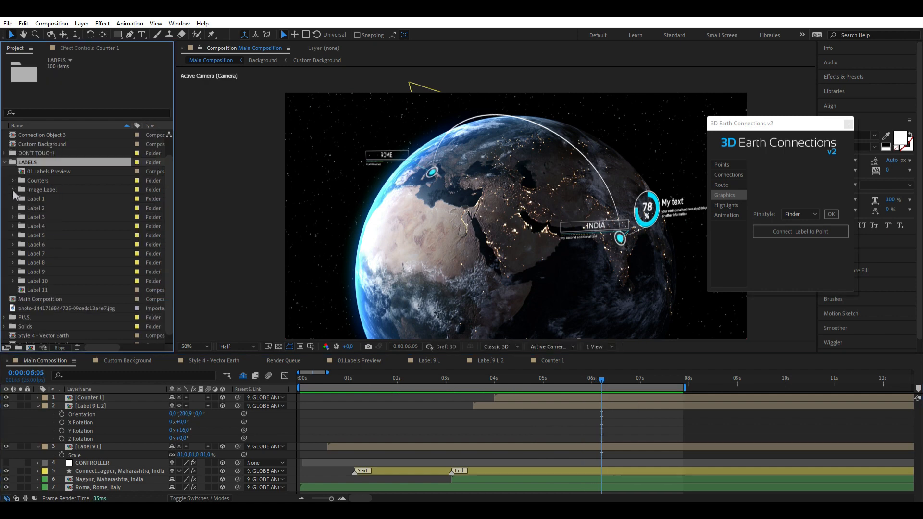
- In Image Placeholder 1 of Image Tab 01, place the imported photo above the placeholder image and scale it to 70%
click(13, 190)
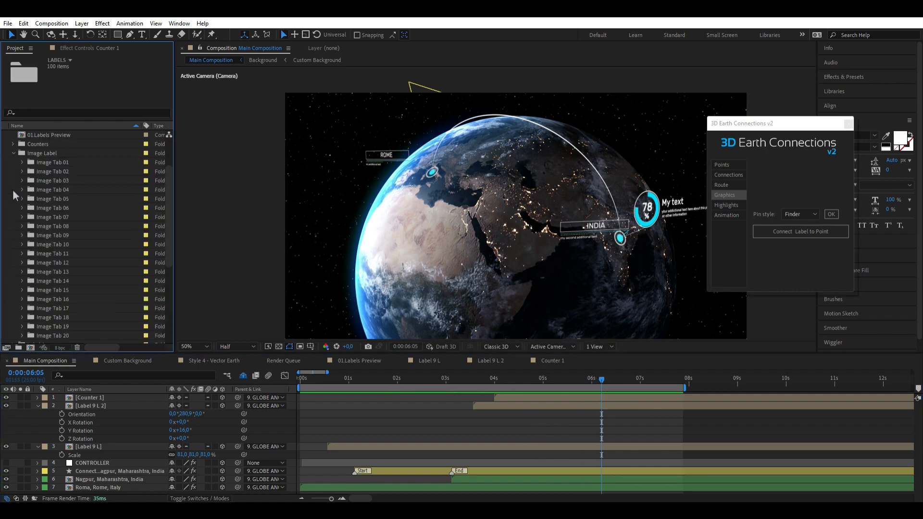
click(22, 163)
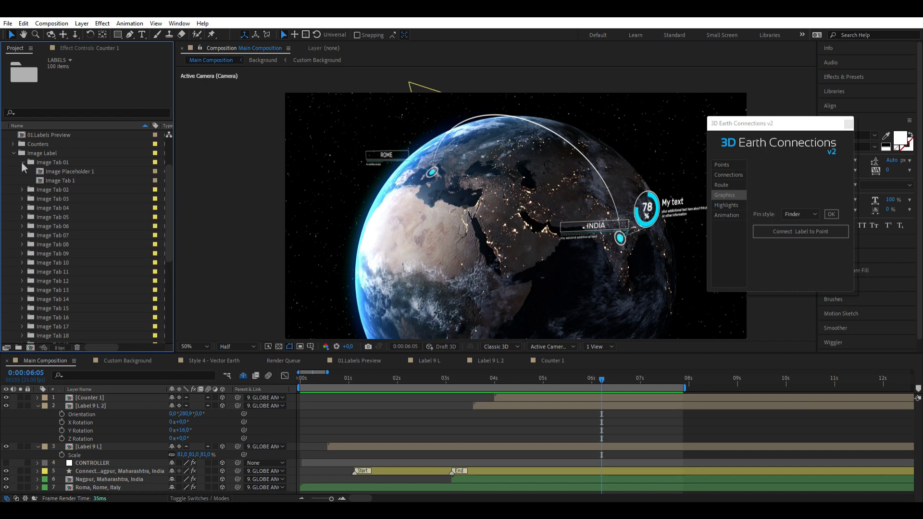
double_click(67, 171)
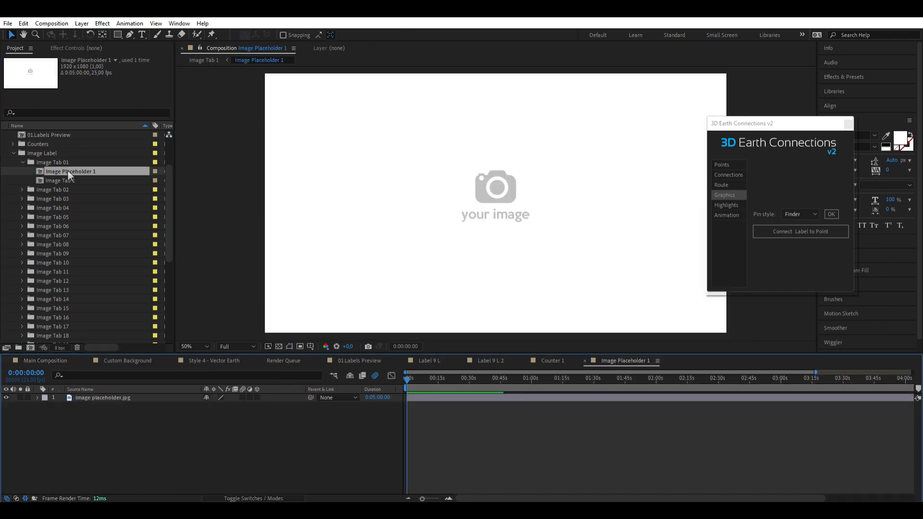
scroll(352, 206, down, 2)
scroll(102, 299, down, 2)
scroll(102, 298, down, 4)
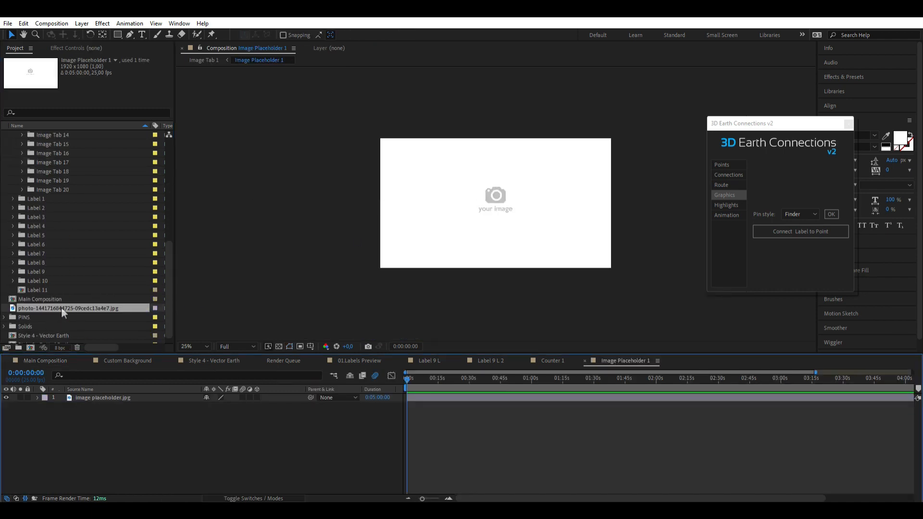
drag(62, 308, 99, 400)
key(s)
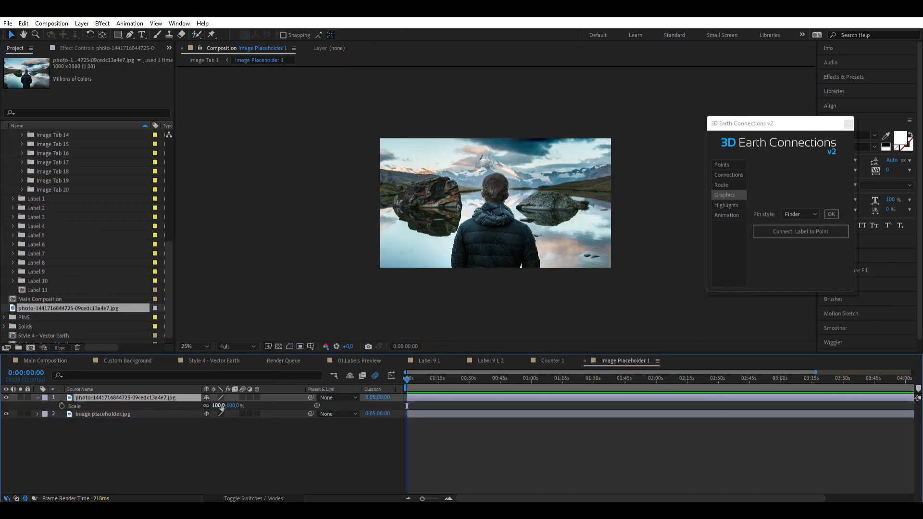
mouse_move(231, 406)
mouse_down()
mouse_move(204, 409)
mouse_move(218, 414)
mouse_up()
click(192, 452)
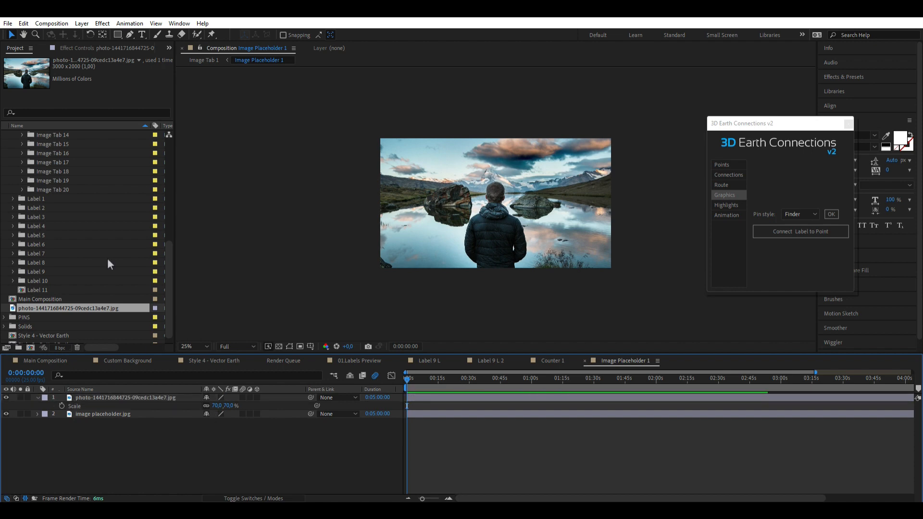
- In the Image Tab 1 composition, change the title to ROME and the subtitle to "my subtitle"
scroll(108, 258, up, 7)
double_click(65, 208)
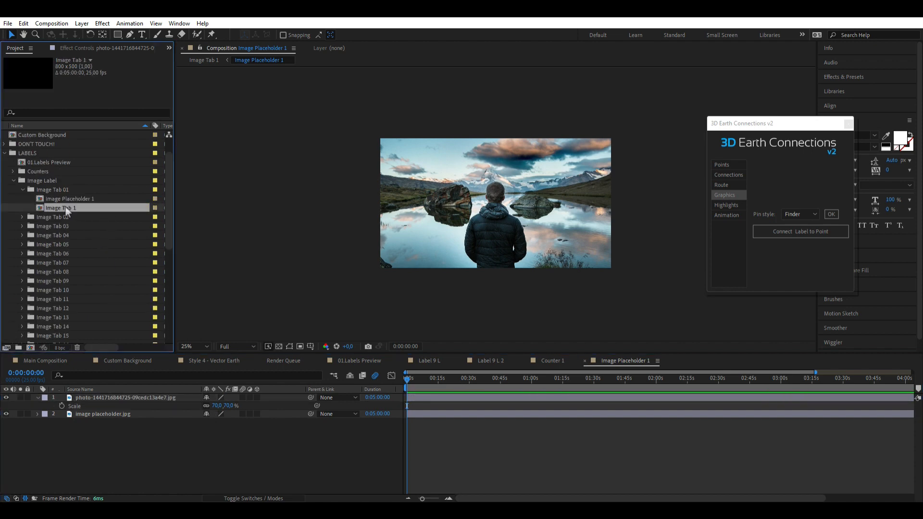
drag(416, 379, 422, 379)
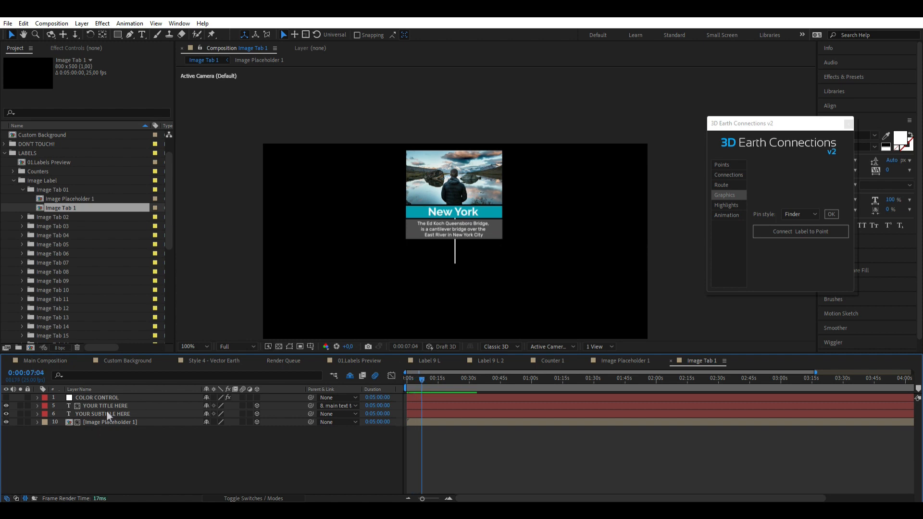
double_click(467, 216)
text(ROME)
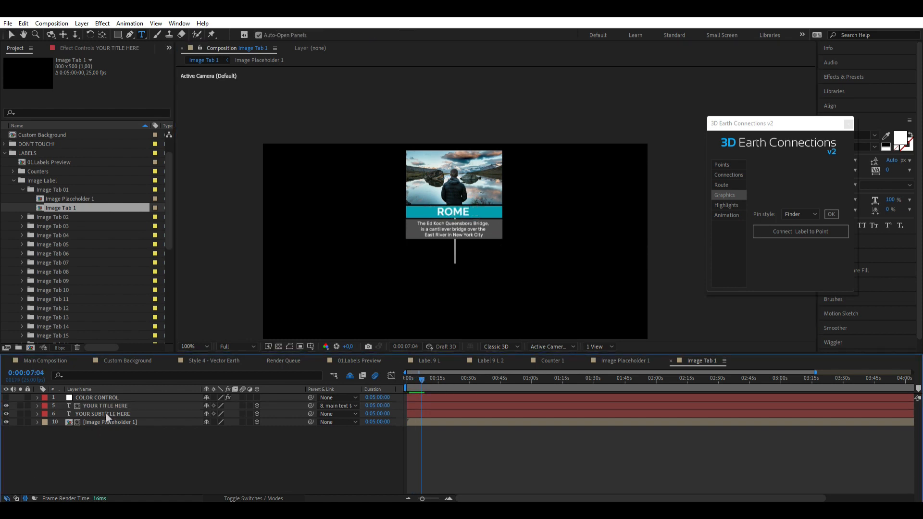
click(106, 415)
text(my sub)
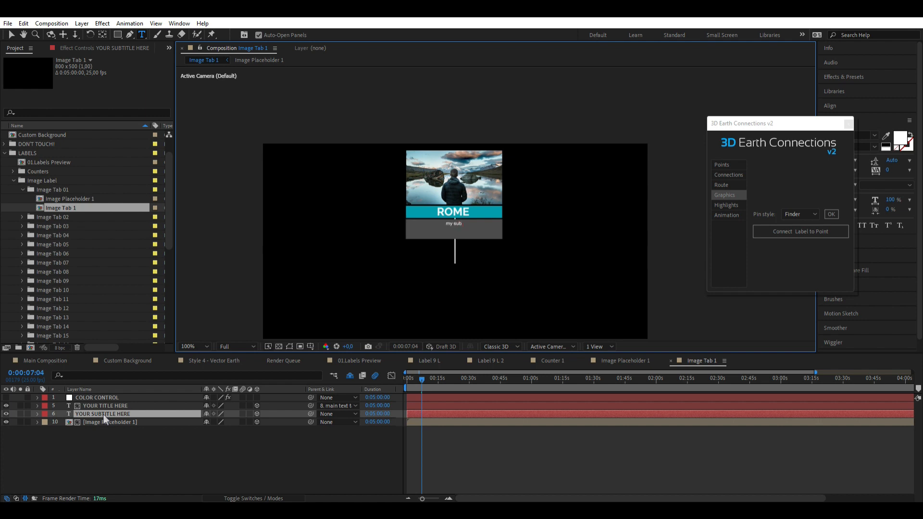
text(title)
key(Escape)
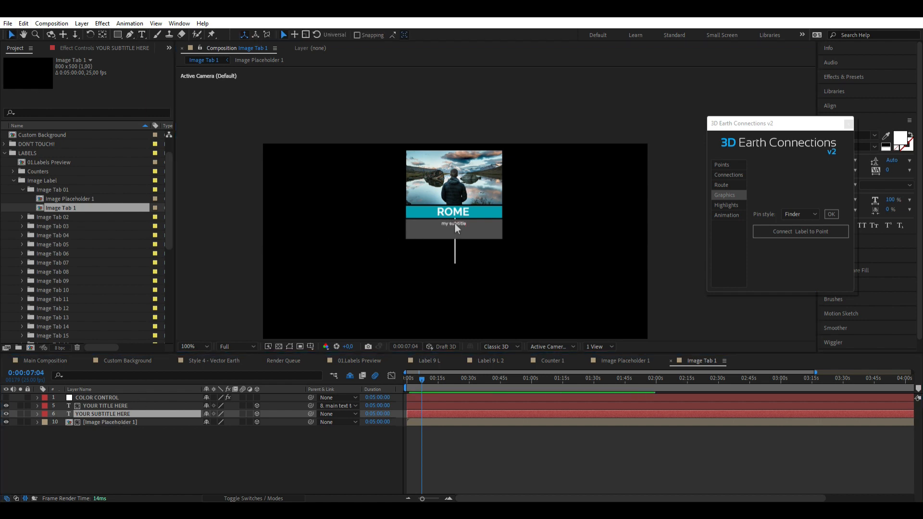
- Move the Image Tab 1 subtitle down into its grey box, then add Image Tab 1 to the Main Composition connected to the Roma point
drag(455, 223, 455, 229)
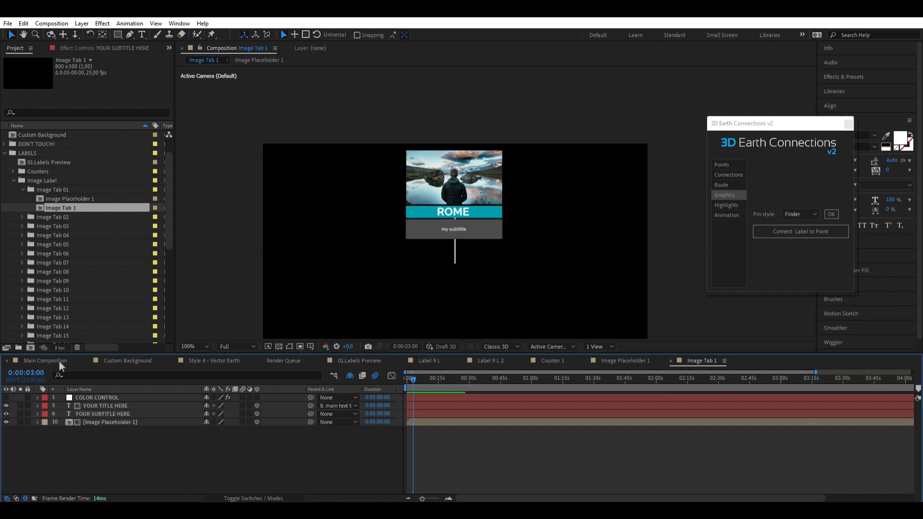
click(58, 362)
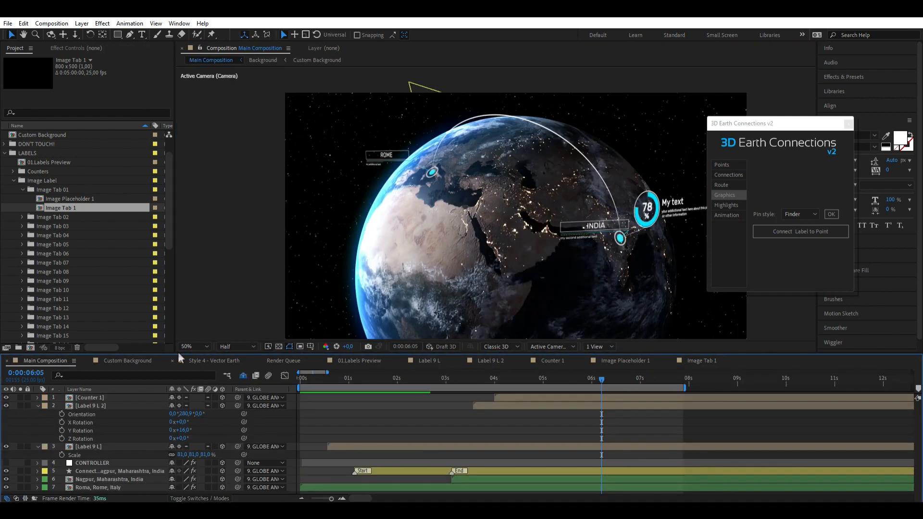
drag(63, 209, 101, 399)
scroll(111, 446, down, 1)
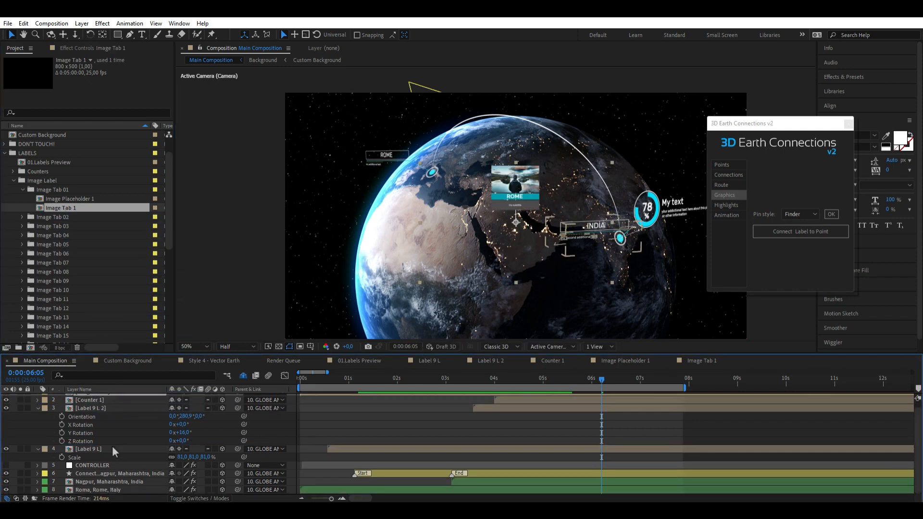
click(97, 488)
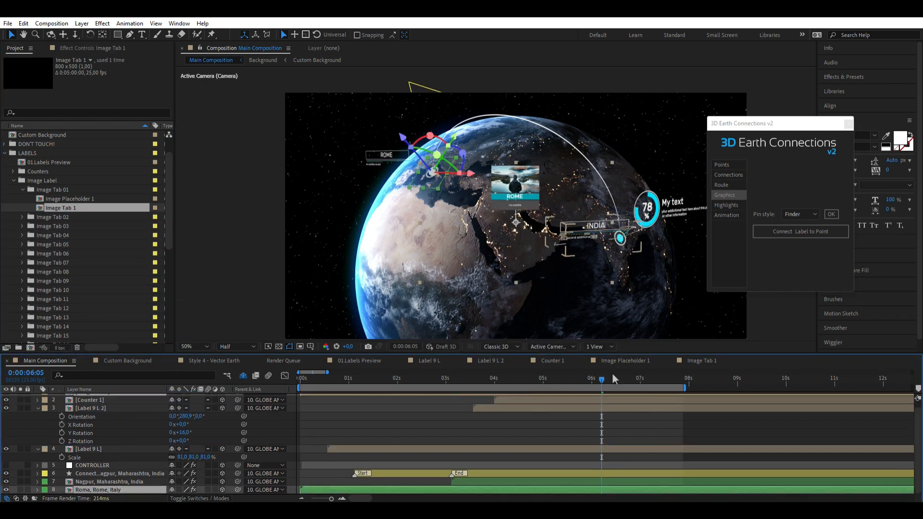
click(797, 230)
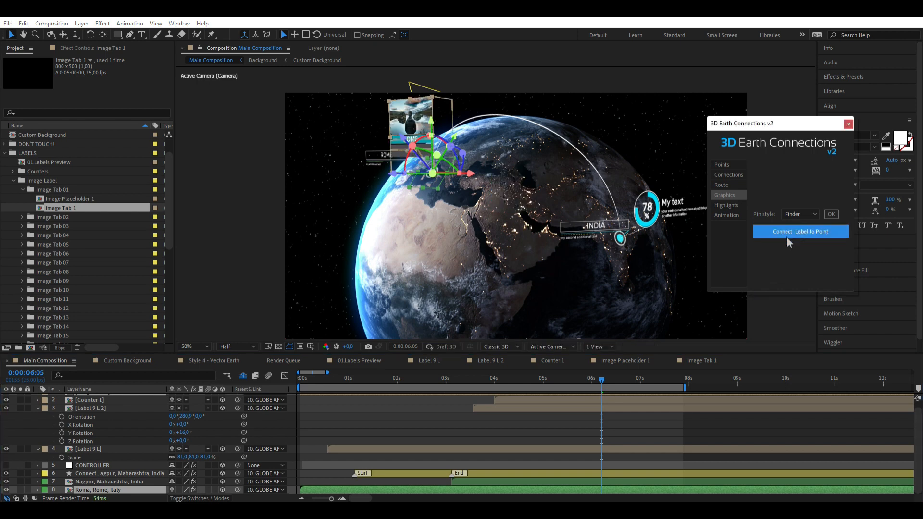
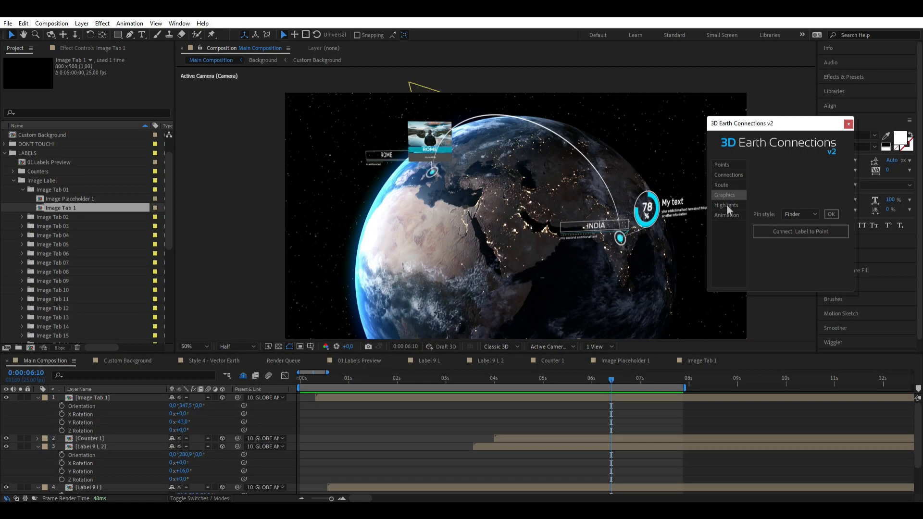
- Highlight India starting at 0:00:05:08 in the Main Composition and check the highlight's appearance
click(725, 204)
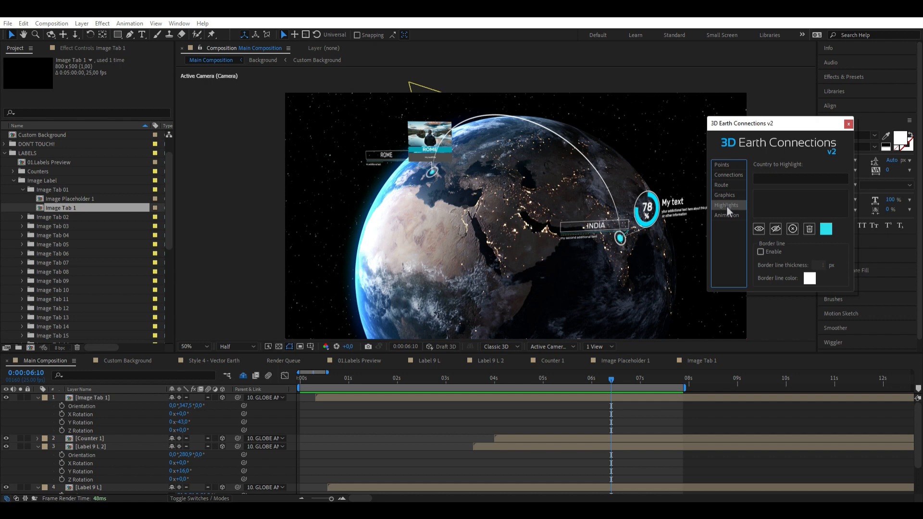
click(419, 380)
drag(419, 380, 559, 380)
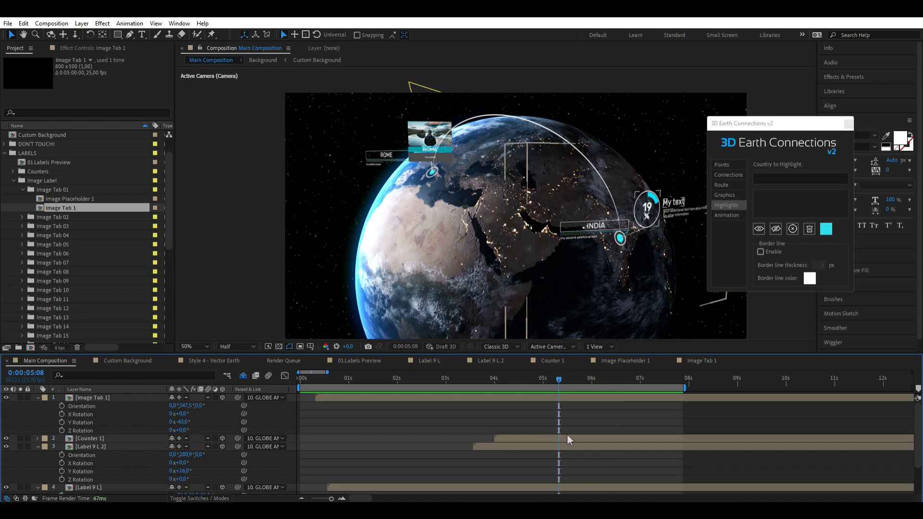
click(767, 179)
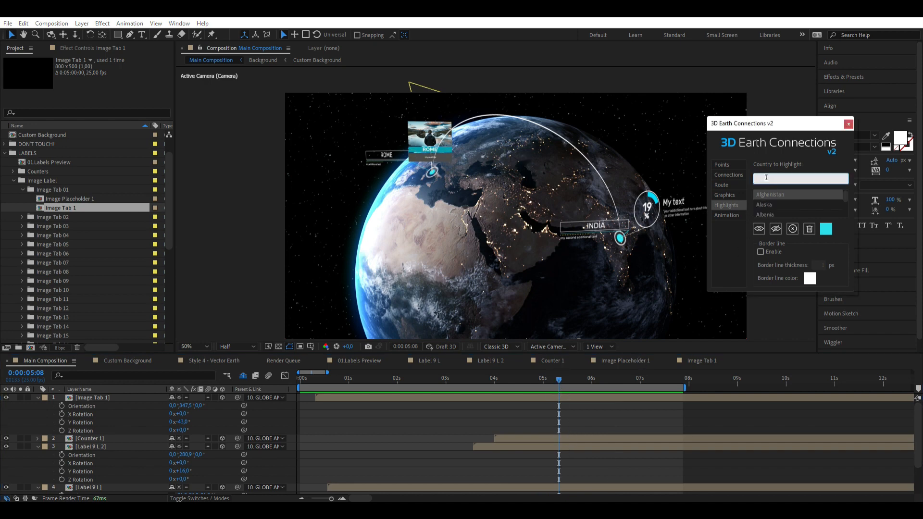
text(indi)
click(768, 195)
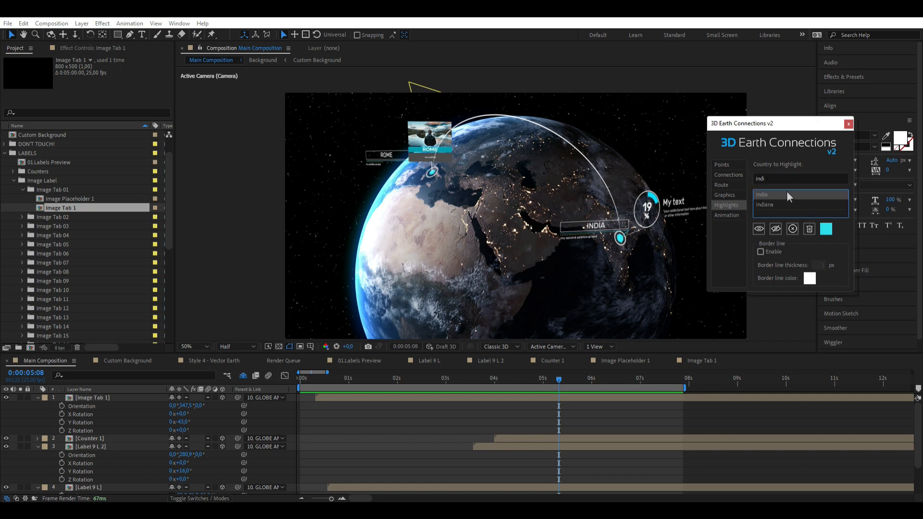
click(761, 230)
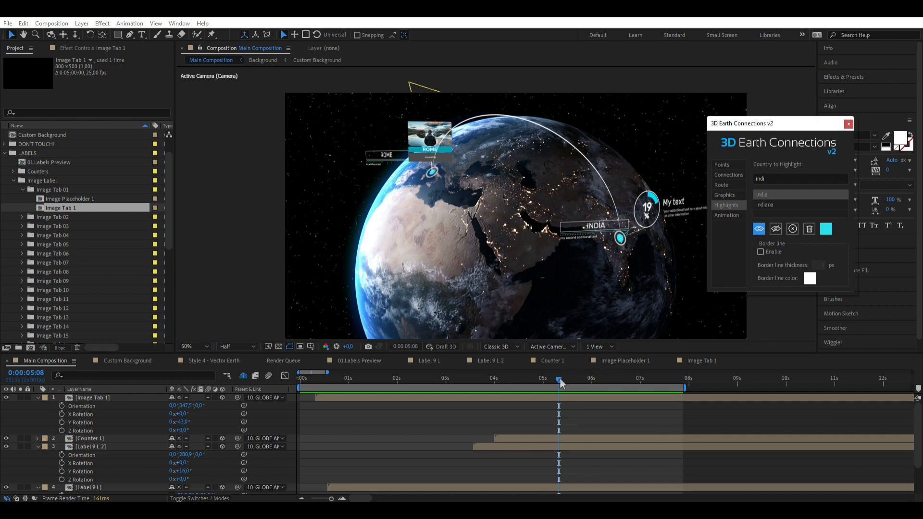
drag(560, 382, 589, 385)
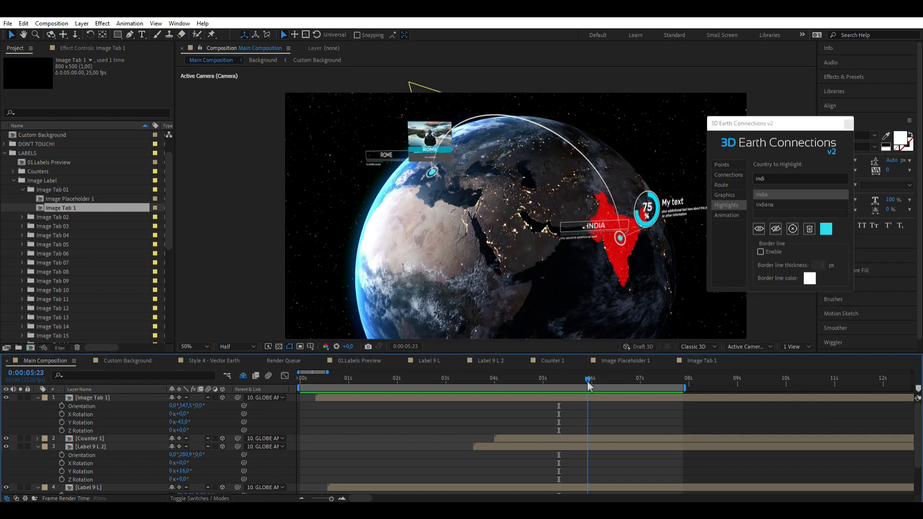
- Change India's highlight colour to cyan
click(826, 229)
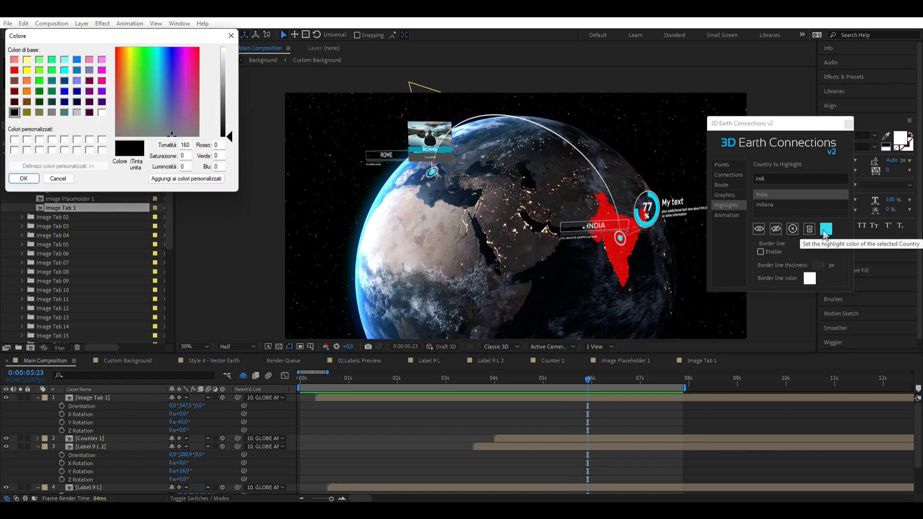
drag(226, 103, 226, 98)
click(36, 179)
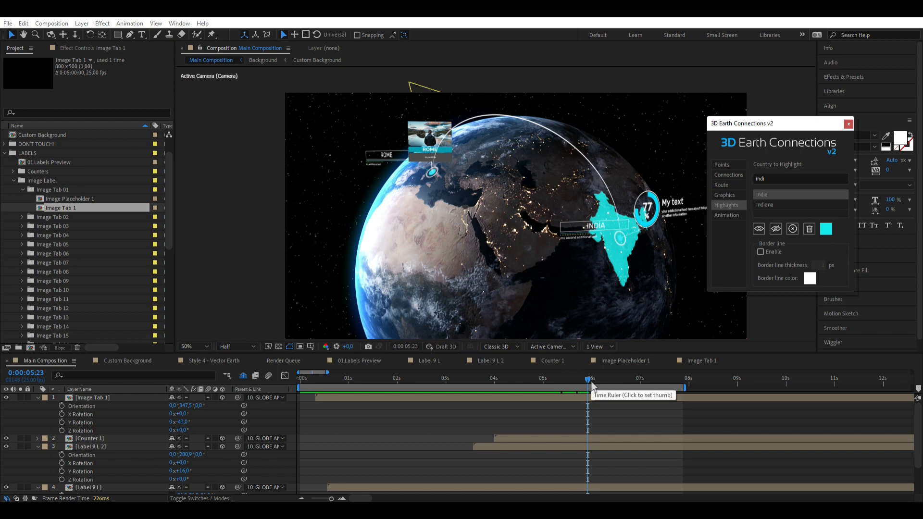
- Make India's highlight disappear from 0:00:07:11 and check the fade-out
drag(591, 384, 662, 385)
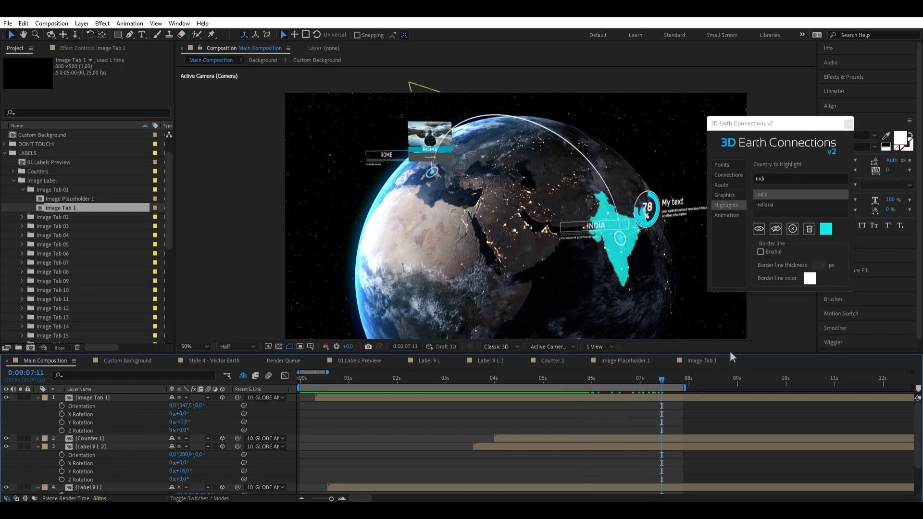
click(776, 228)
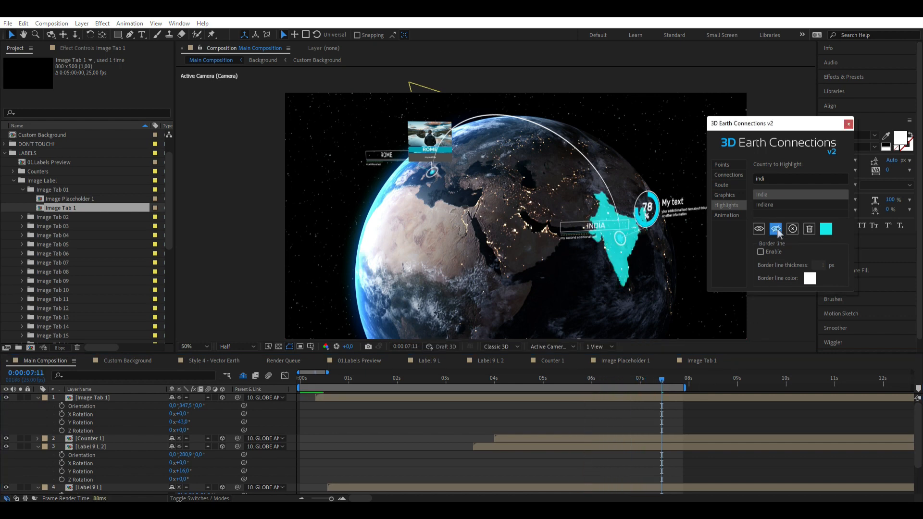
drag(664, 383, 681, 383)
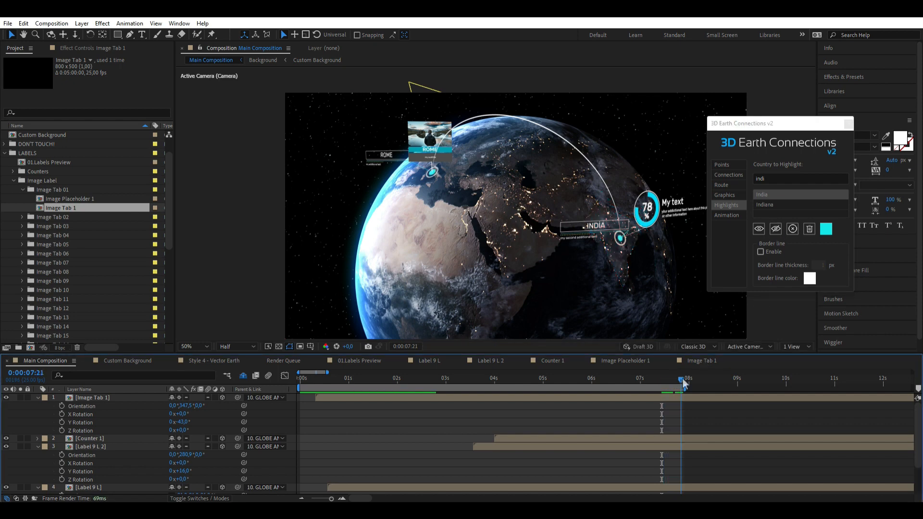
click(646, 383)
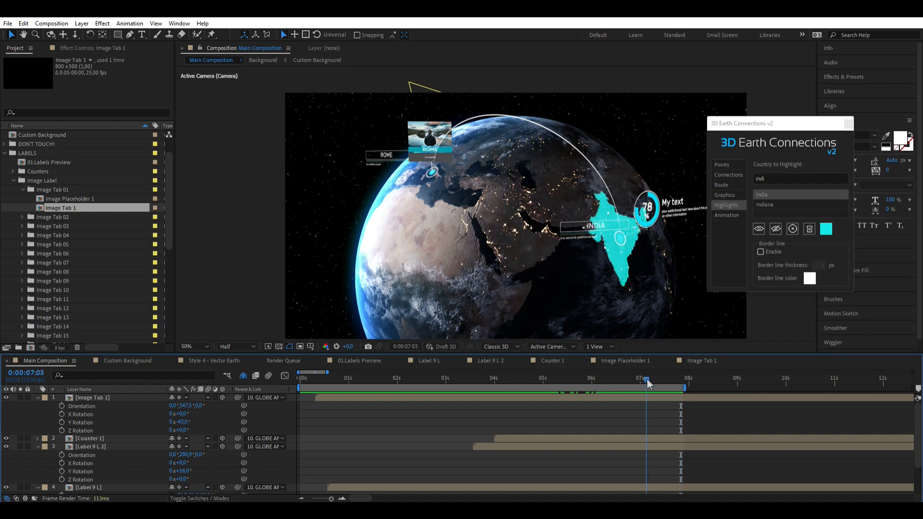
- Try both the removal option and the delete option on India's highlight
click(765, 195)
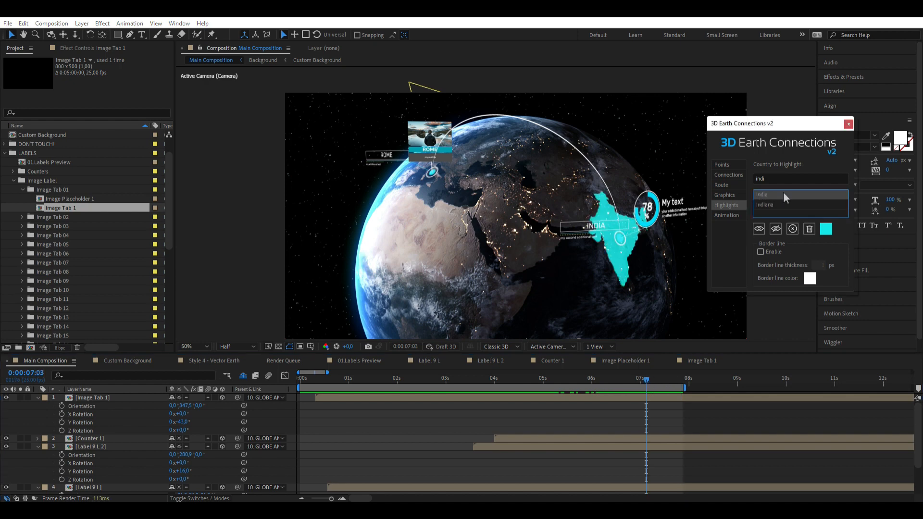
click(793, 229)
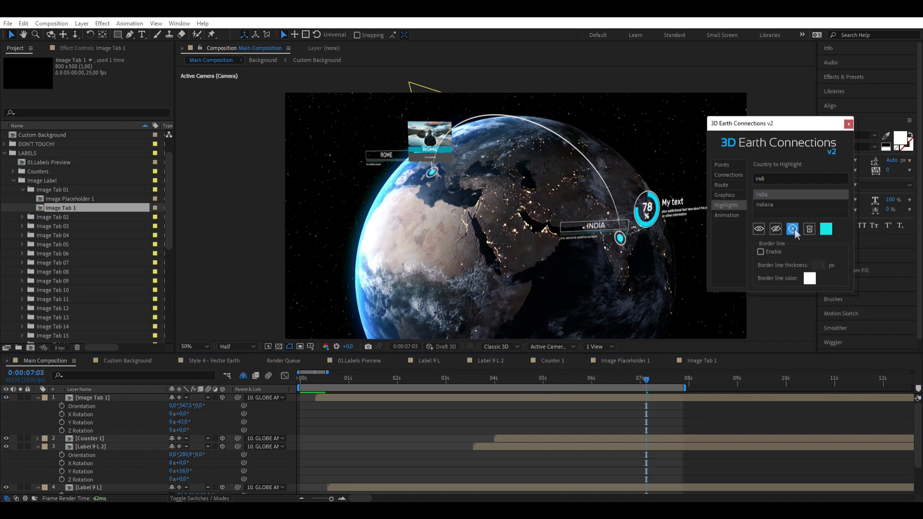
drag(647, 383, 630, 374)
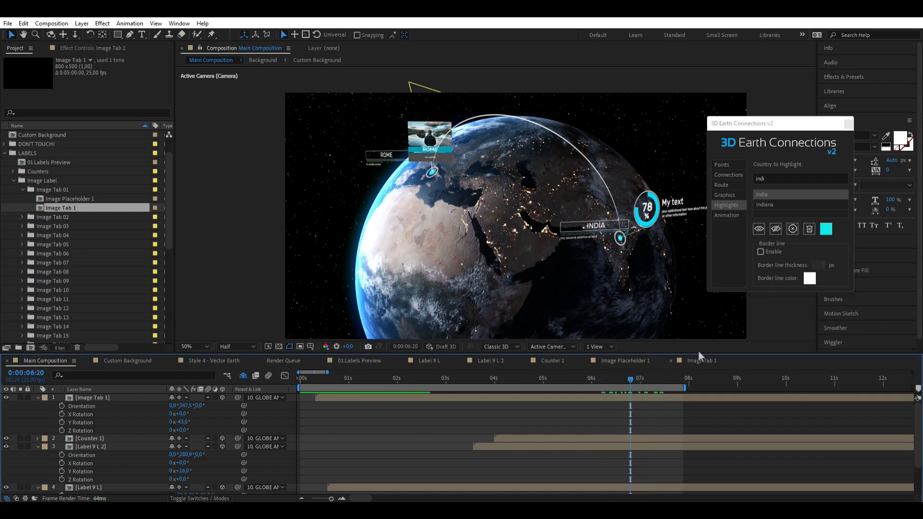
click(810, 230)
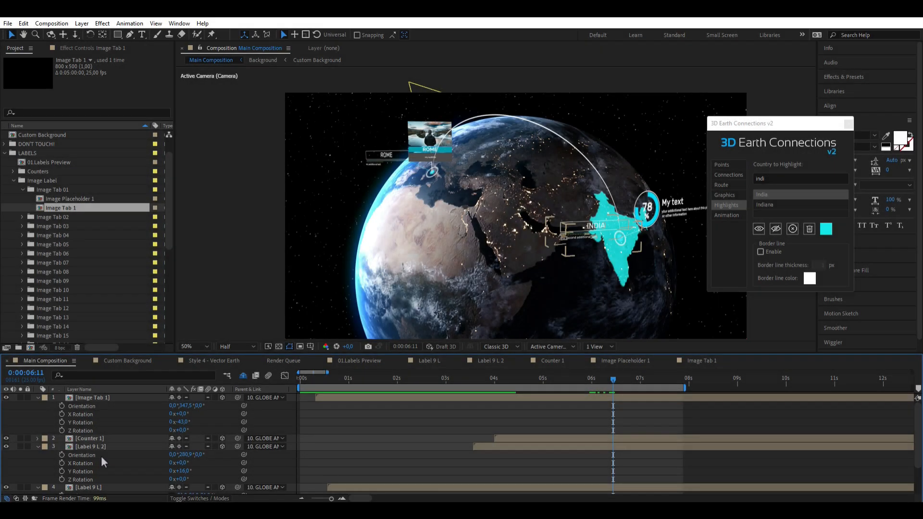
- Set the Countries Highlight Opacity to 44 on the CONTROLLER layer
click(106, 428)
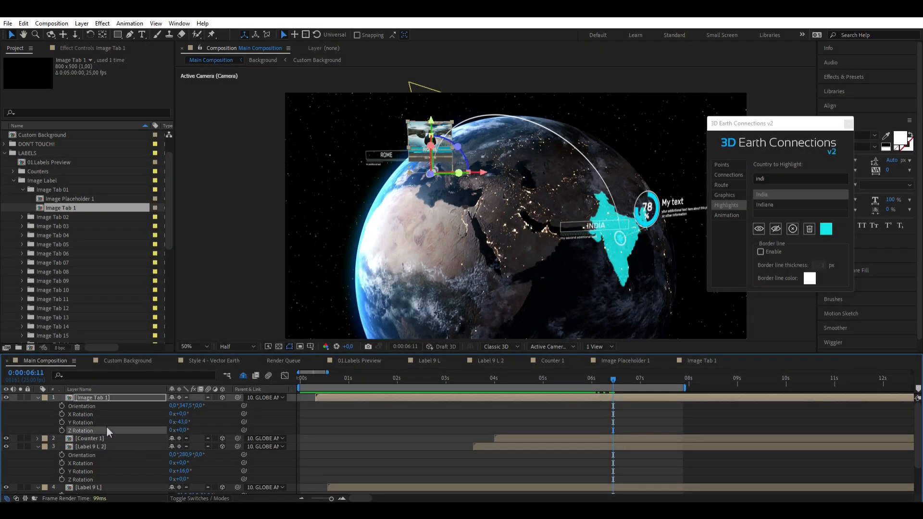
scroll(106, 426, down, 2)
click(101, 464)
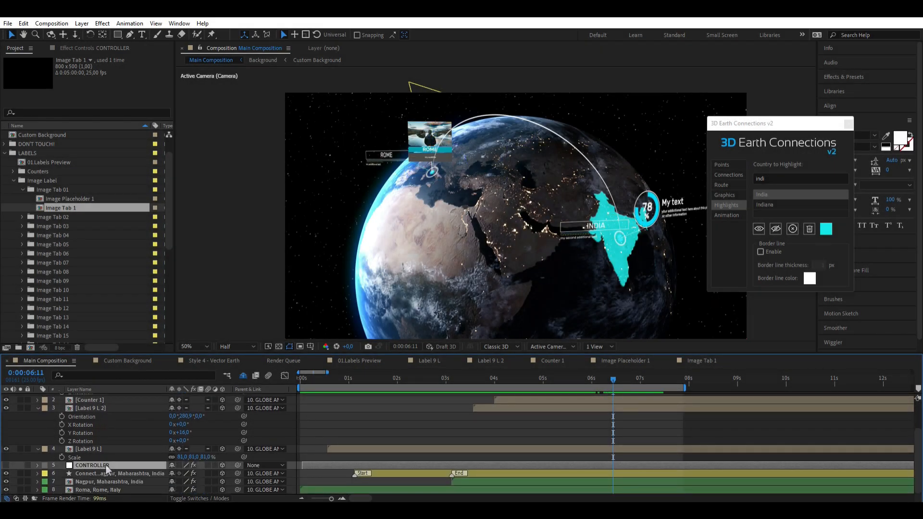
click(114, 48)
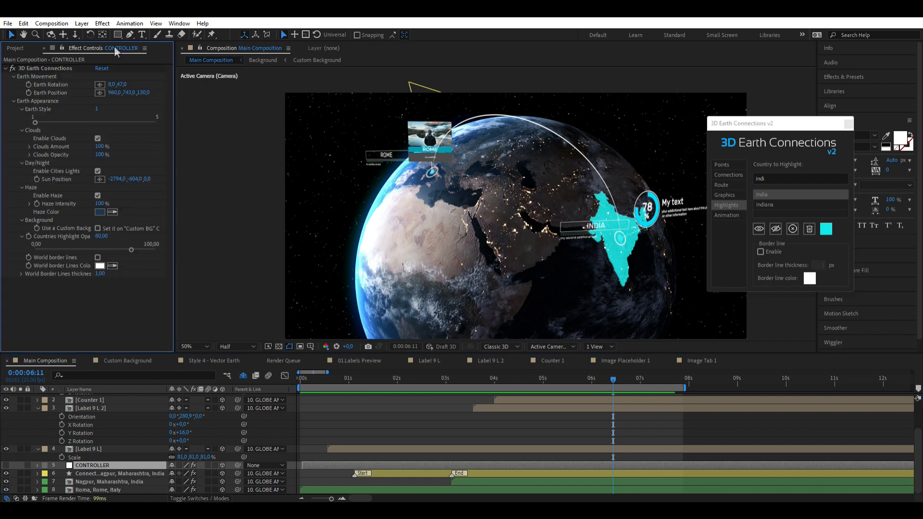
drag(101, 240, 98, 253)
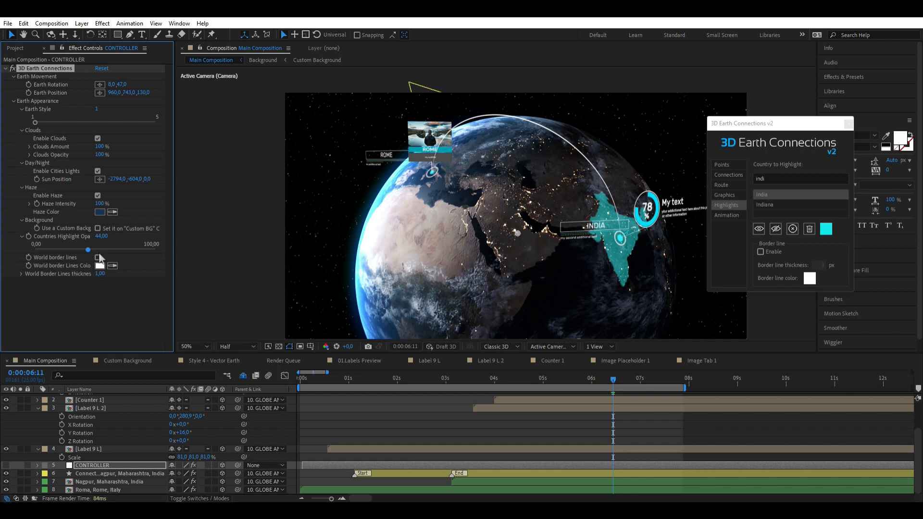
- Enable a border line for India's highlight with a thickness of 3 px
click(762, 252)
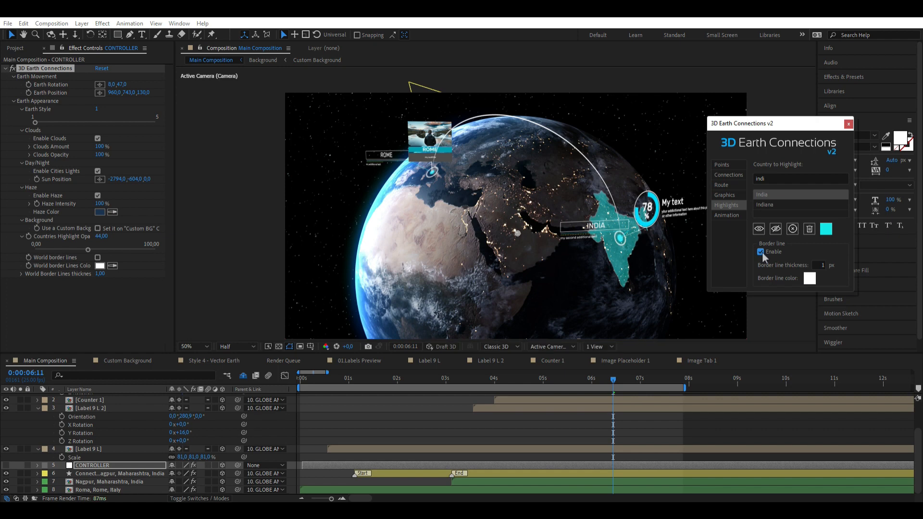
scroll(622, 281, up, 1)
drag(622, 278, 370, 233)
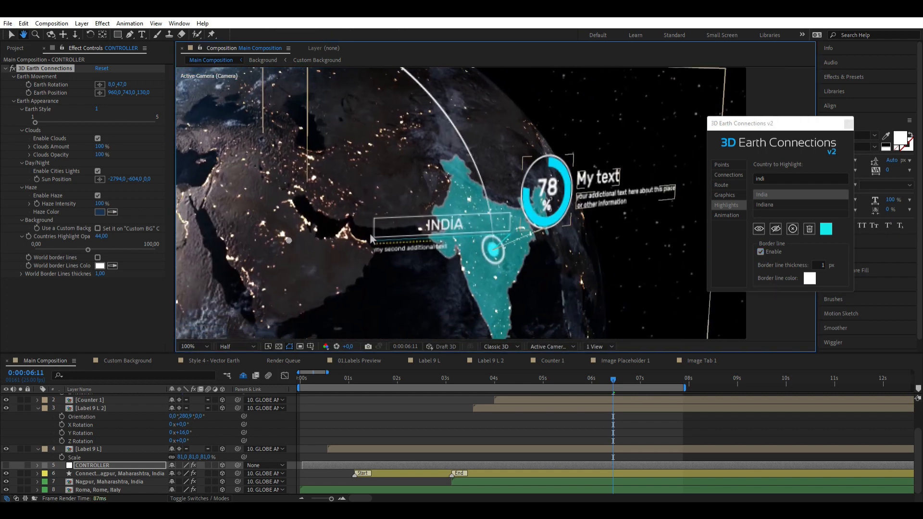
click(821, 265)
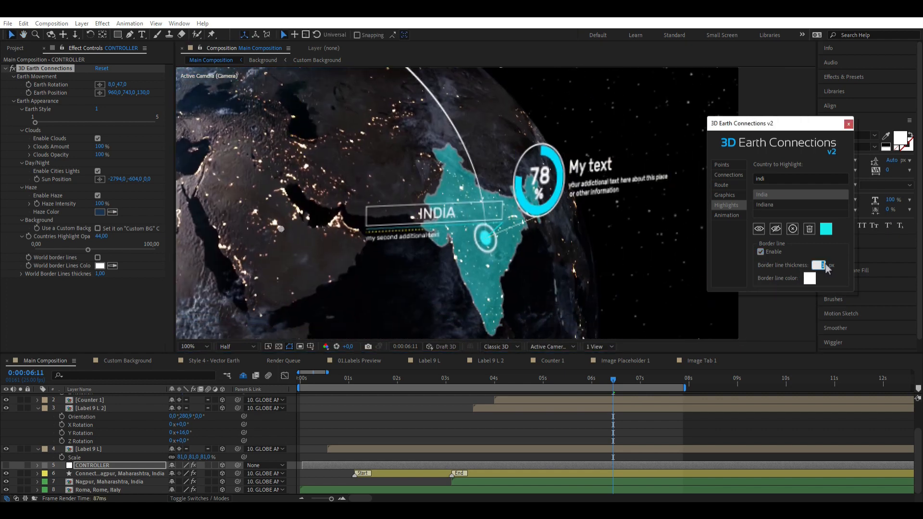
text(3)
key(Return)
- Change the border line colour of India's highlight to red
click(810, 279)
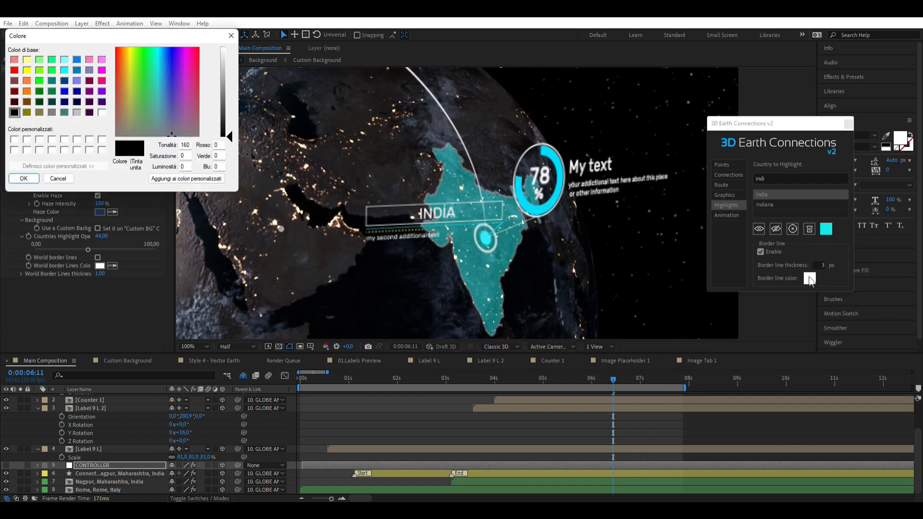
click(193, 54)
drag(222, 96, 227, 87)
click(23, 178)
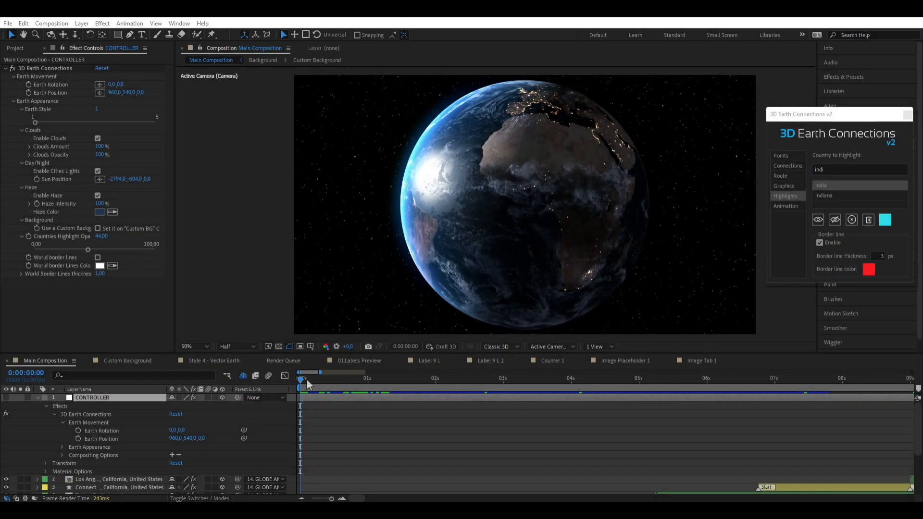
- At 0:00:01:06, lower the Earth to frame the Rome label and start keyframing Earth Rotation and Earth Position
mouse_move(308, 384)
mouse_down()
mouse_move(404, 387)
mouse_move(387, 390)
mouse_up()
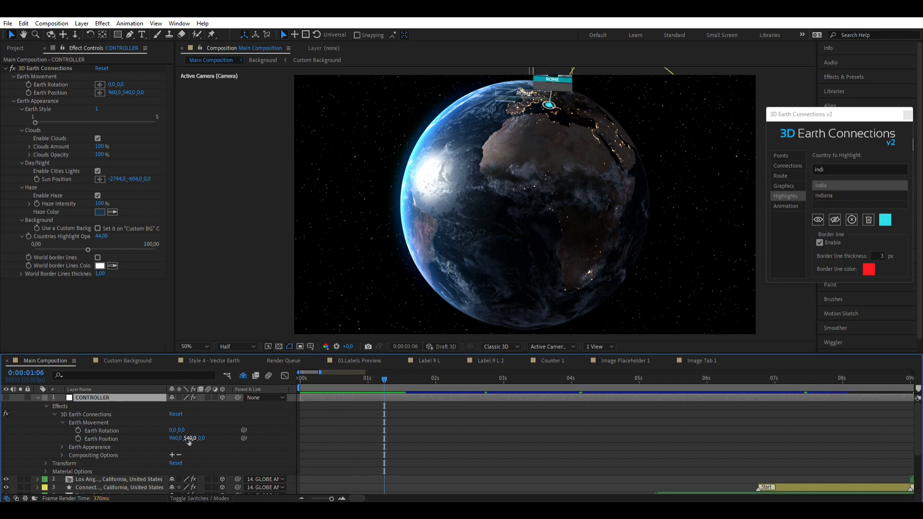
drag(189, 442, 273, 429)
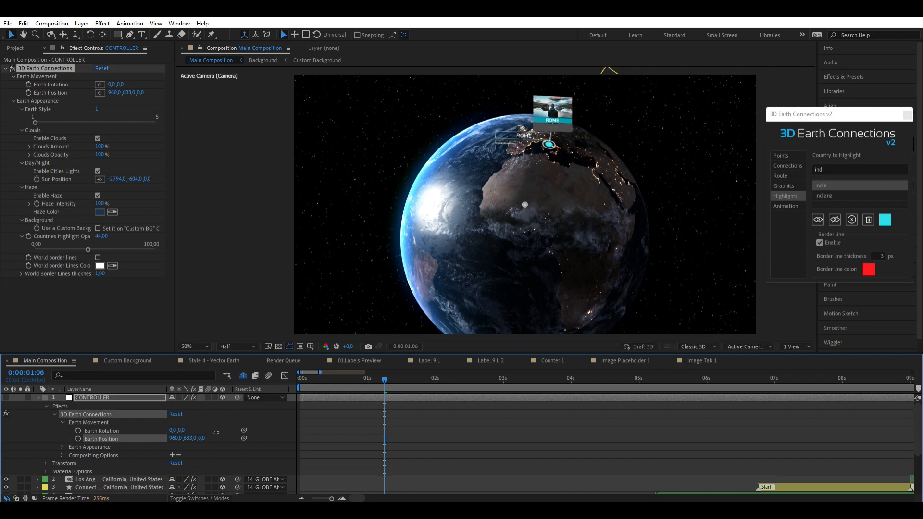
shift+click(113, 429)
click(77, 438)
- Turn the Earth to 0, 71 at about 3 s to frame India, and hold rotation and position with keyframes at about 4 s
drag(384, 380, 500, 393)
drag(181, 429, 246, 440)
drag(504, 384, 660, 390)
click(13, 438)
click(13, 430)
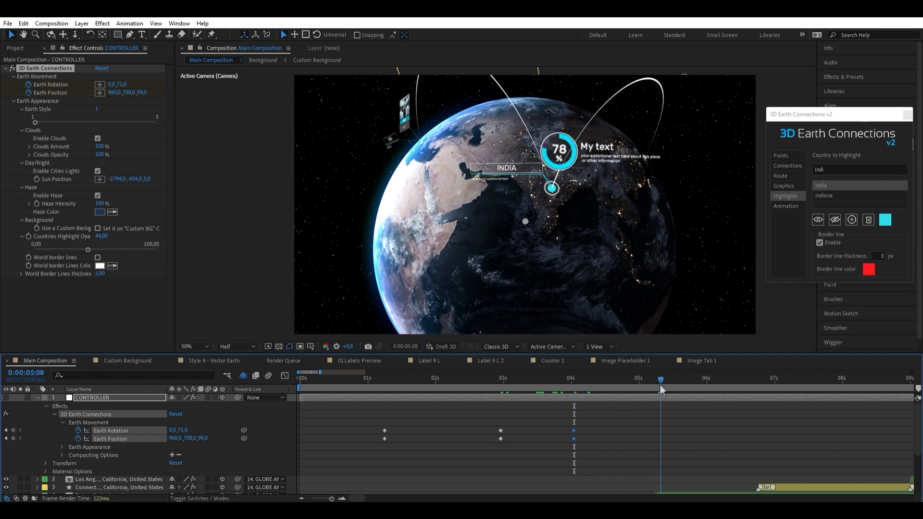
- At 0:00:05:08, keyframe Earth Rotation to 0, 140 and Earth Position to 1072, 785, 99 to frame Japan
drag(184, 432, 239, 420)
drag(192, 440, 233, 443)
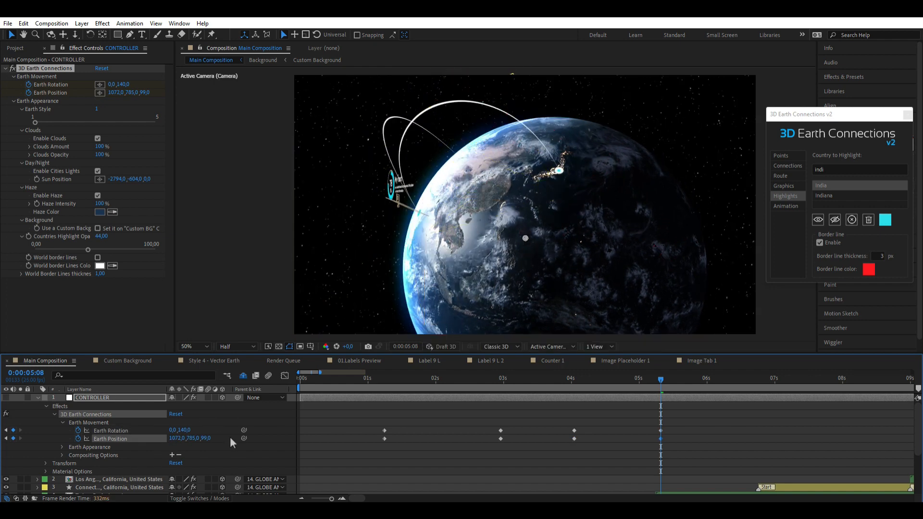
- Hold rotation and position with keyframes at about 6.6 s, and at 0:00:08:24 keyframe Earth Rotation to 0, 239 and Earth Position to 911, 813, 120
drag(659, 388, 908, 386)
click(13, 430)
click(13, 439)
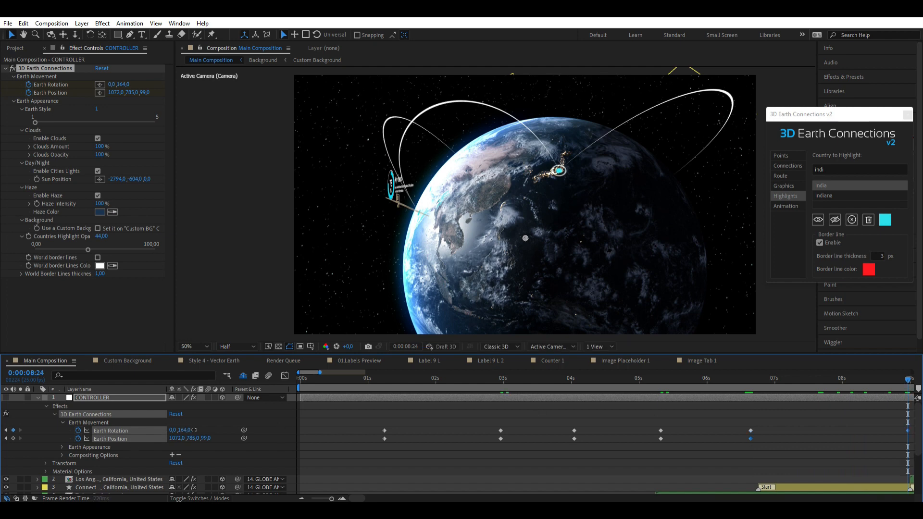
drag(193, 430, 144, 484)
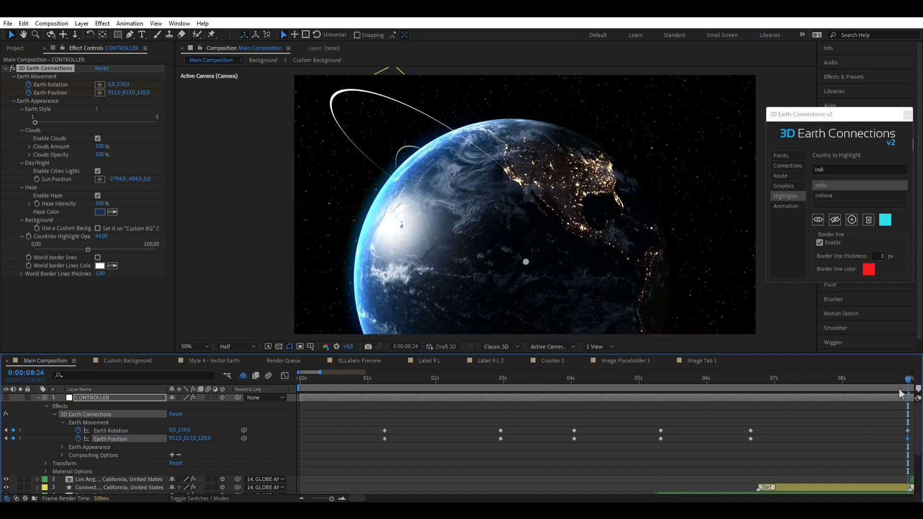
- Apply Easy Ease to all Earth Rotation and Earth Position keyframes, and preview the animation from the start
key(minus)
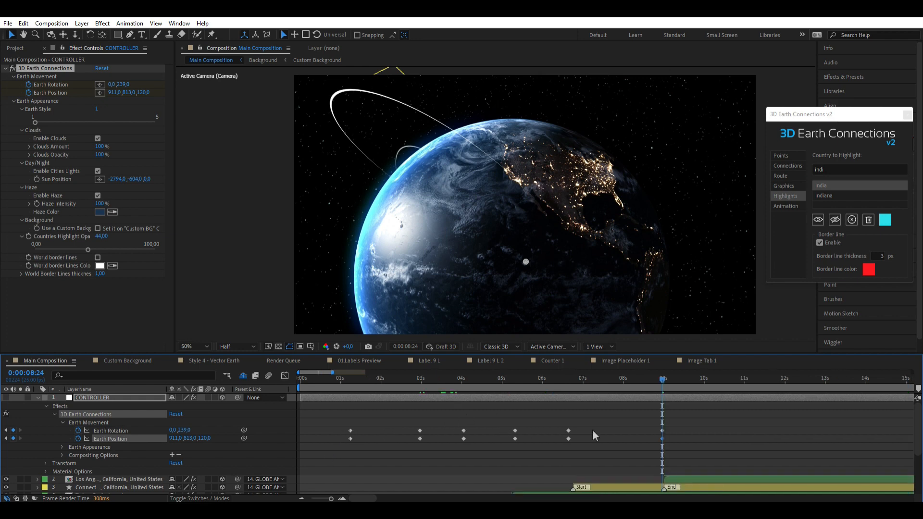
drag(684, 418, 311, 451)
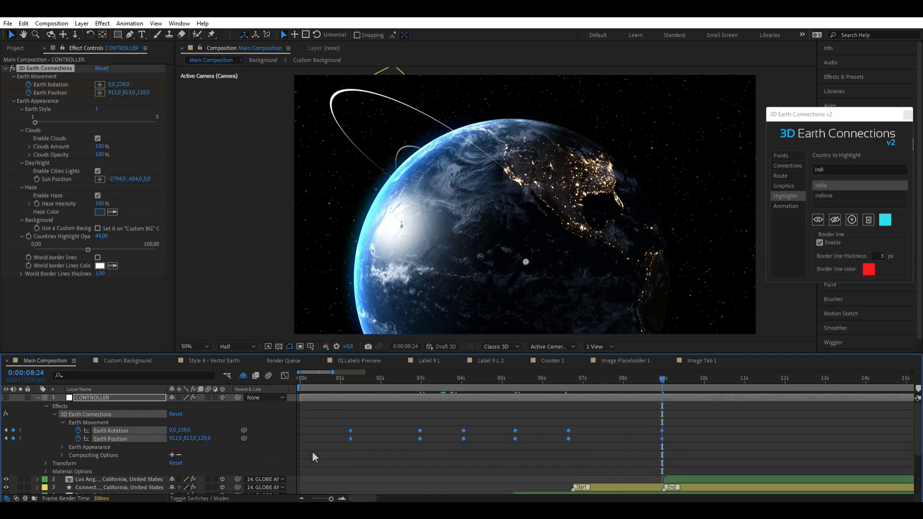
key(F9)
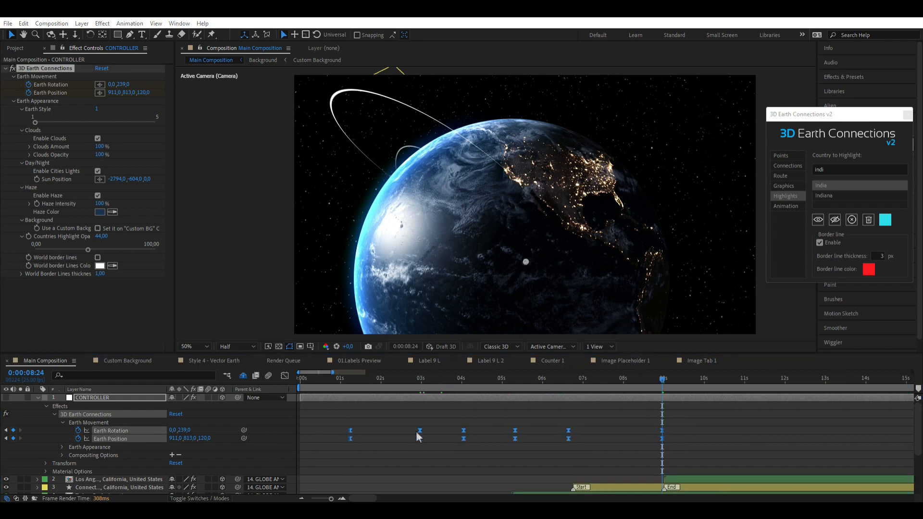
click(300, 383)
key(space)
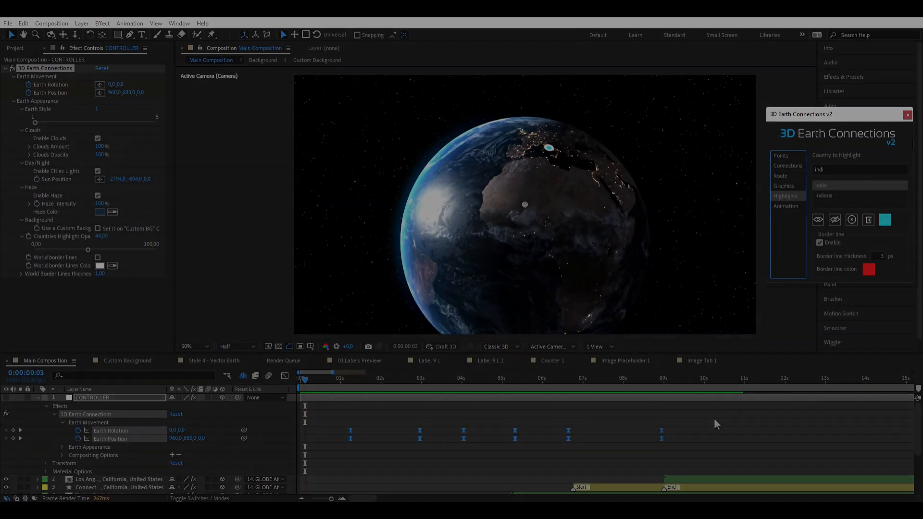
- Delete all the Earth Rotation and Earth Position keyframes on the CONTROLLER layer
drag(715, 417, 287, 451)
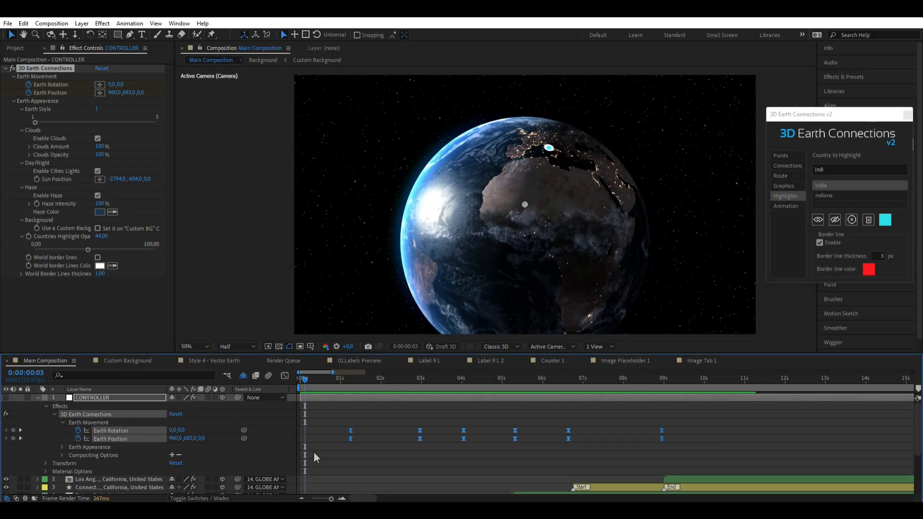
key(Delete)
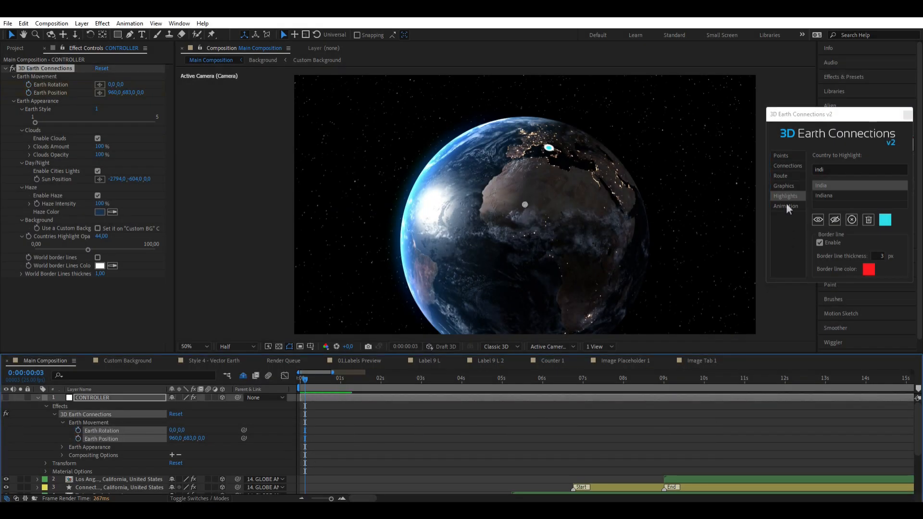
- Apply a continuous Earth rotation at speed 15 starting from the Rome point, and preview it from the start
click(785, 206)
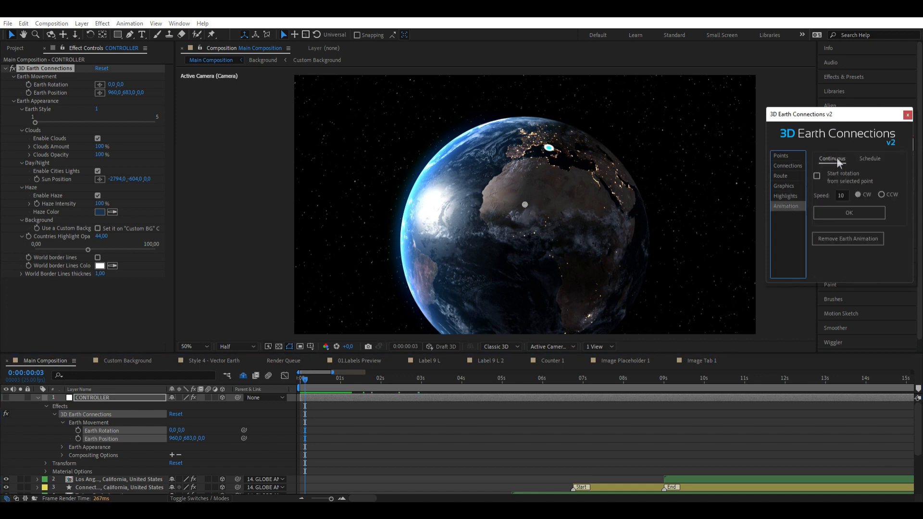
double_click(842, 195)
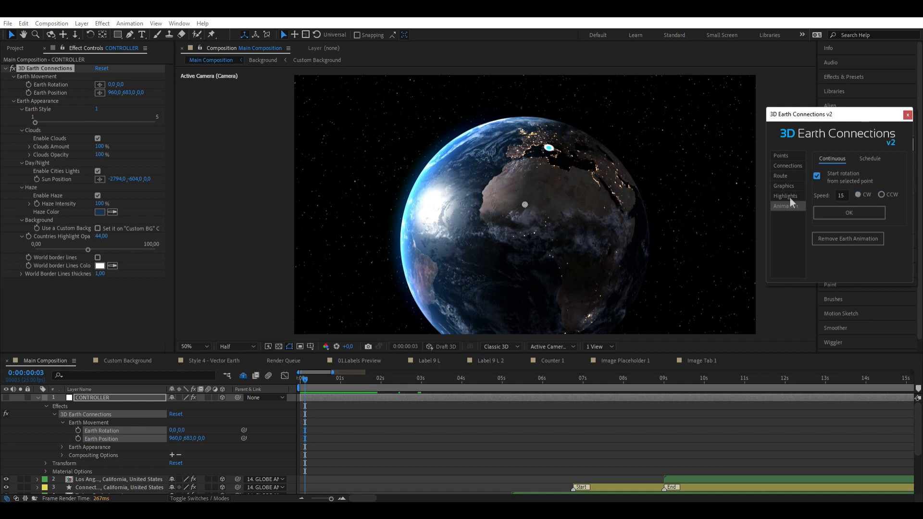
scroll(101, 458, down, 3)
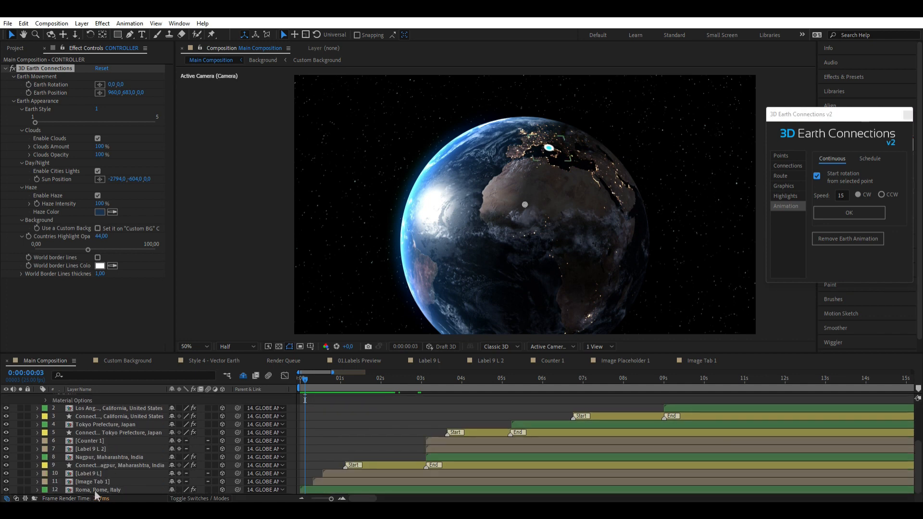
click(120, 489)
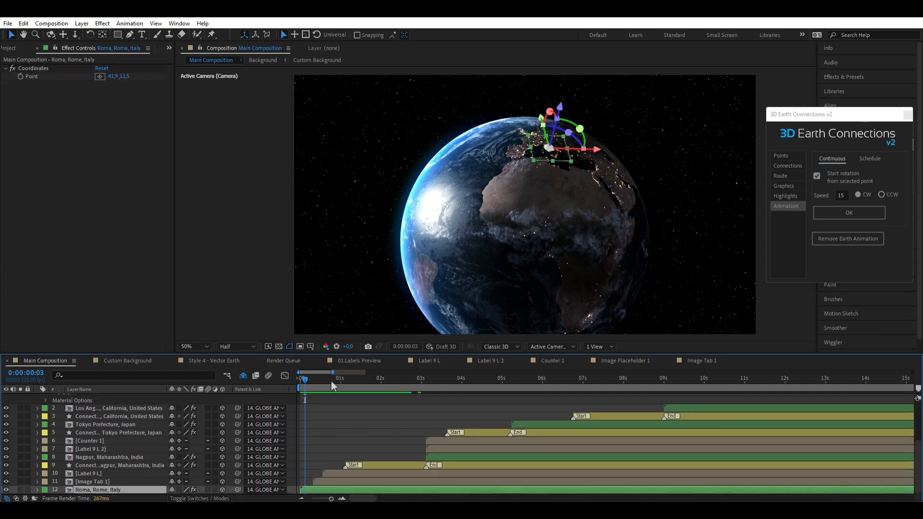
click(833, 212)
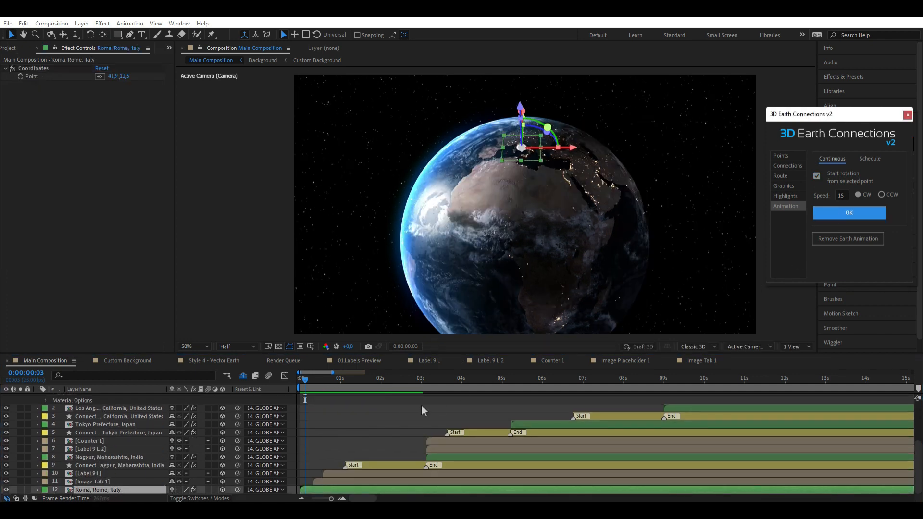
drag(308, 380, 294, 382)
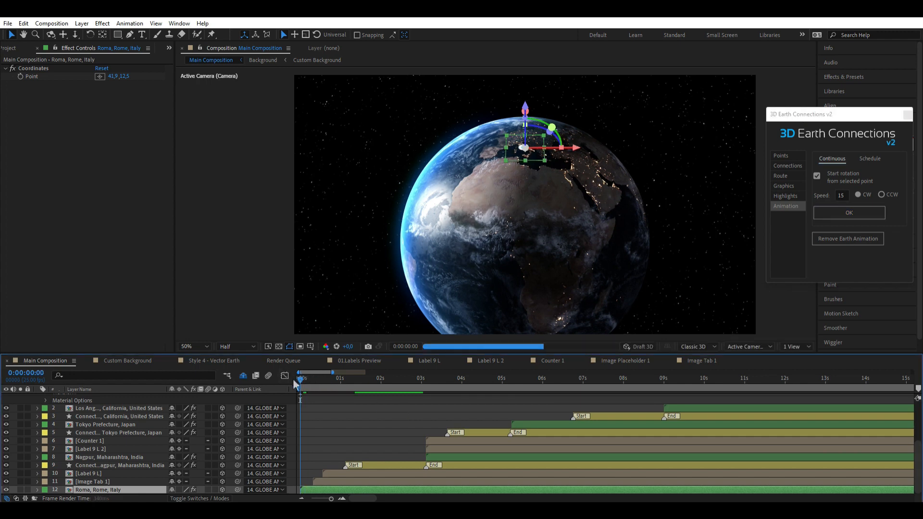
key(space)
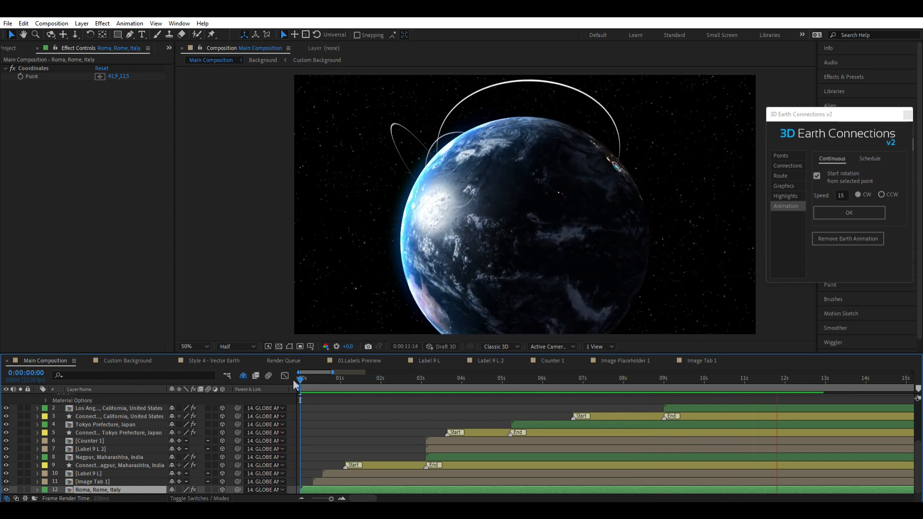
key(space)
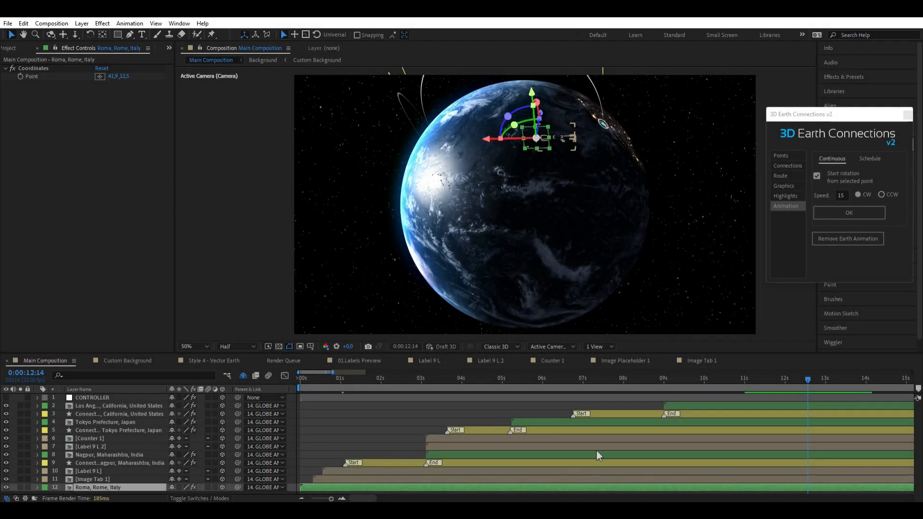
- Switch the Earth animation to Schedule mode and remove the current Earth animation
click(873, 156)
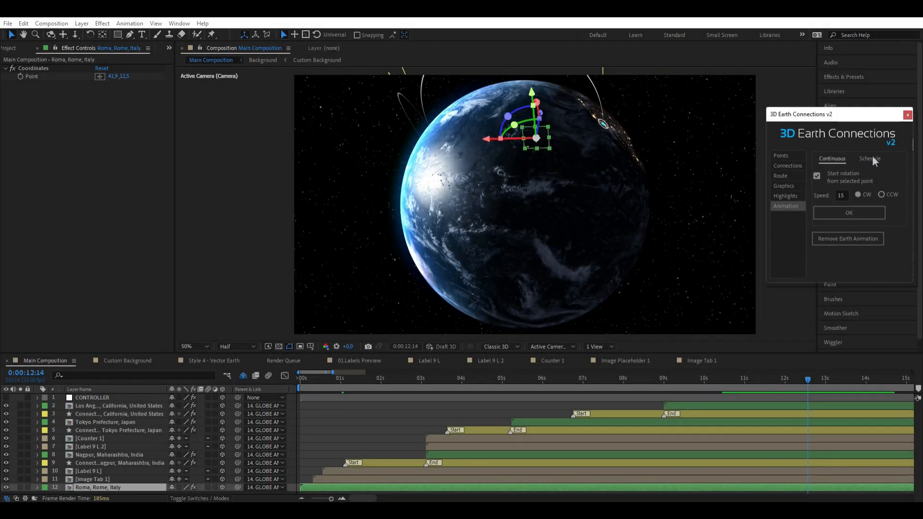
click(871, 158)
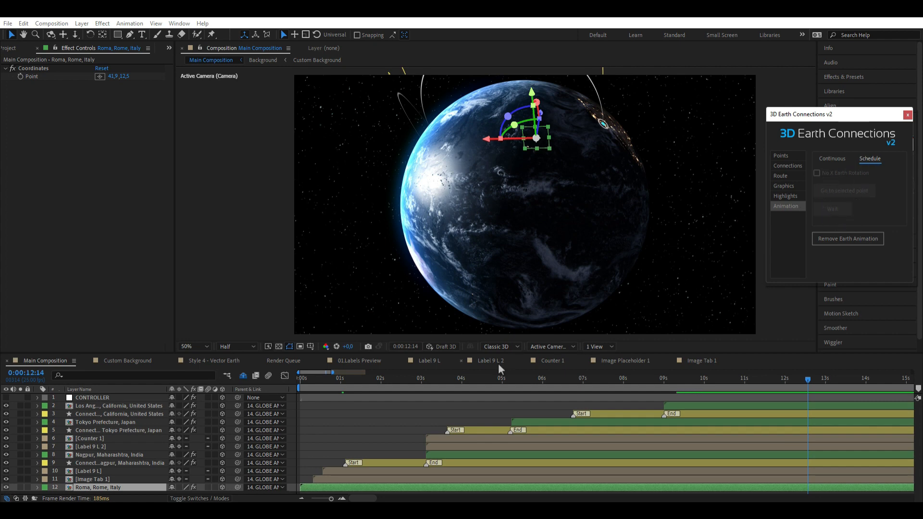
drag(420, 381, 453, 382)
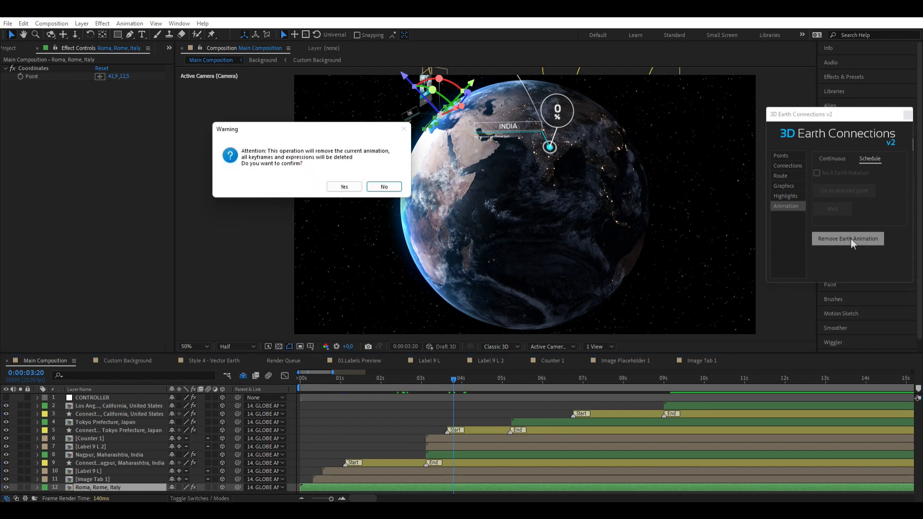
click(343, 188)
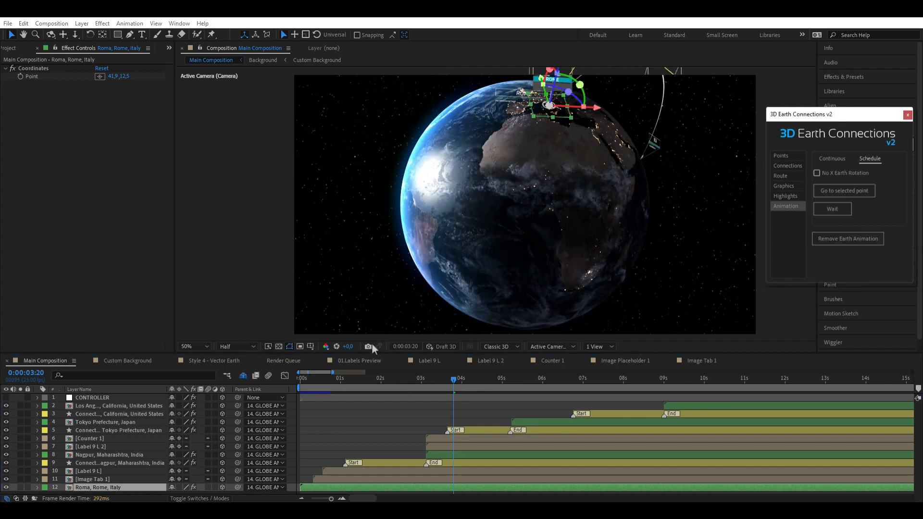
- At 0:00:00:00, send the Earth to the Rome point, and add a Wait at 0:00:01:03
click(299, 378)
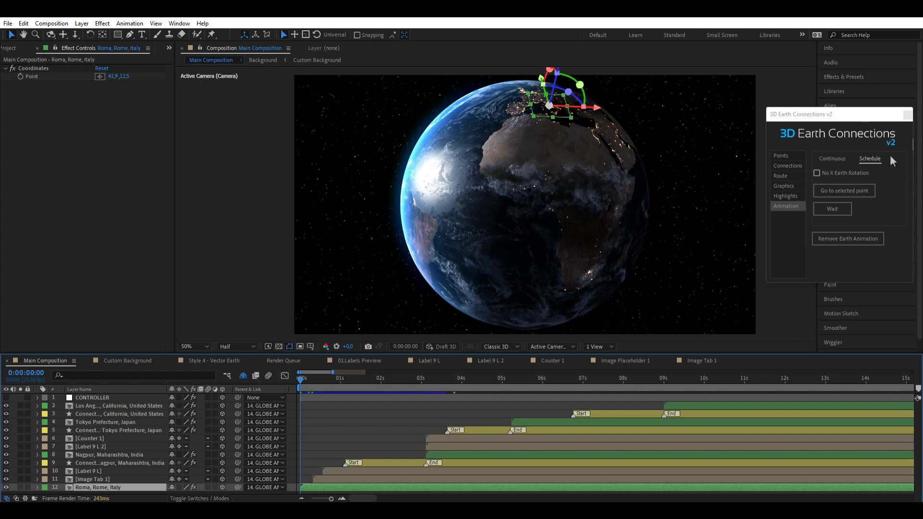
click(853, 189)
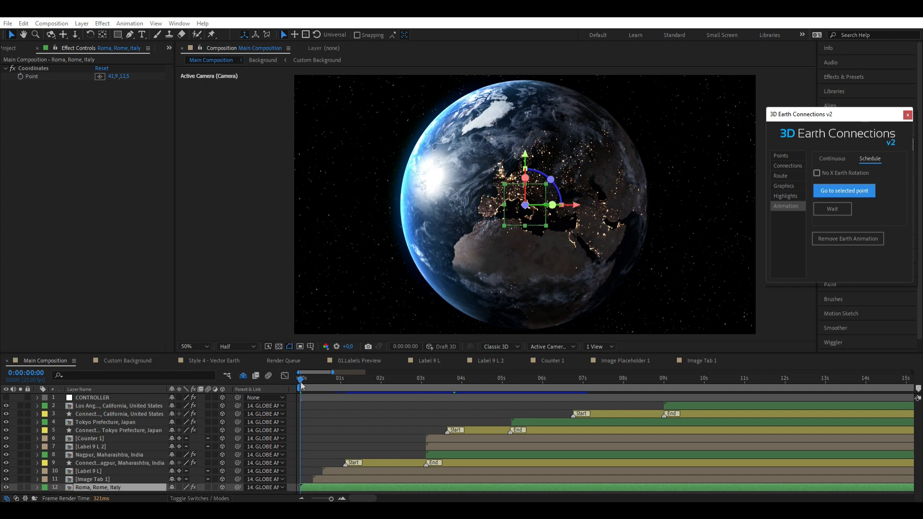
drag(301, 383, 348, 382)
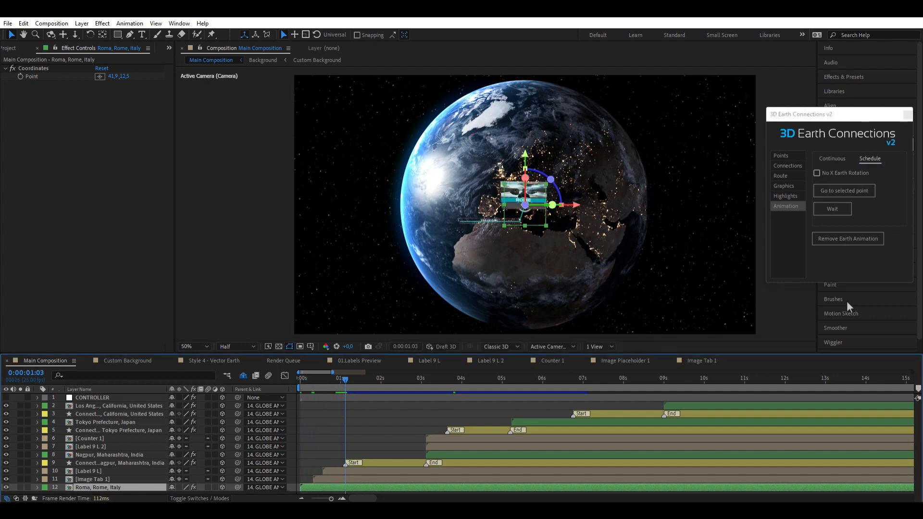
click(838, 210)
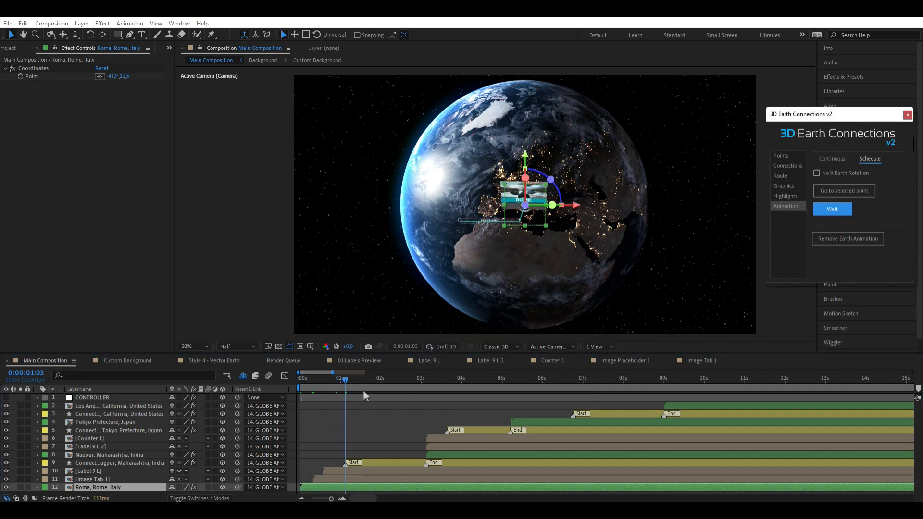
- At 0:00:03:03, send the Earth to the Nagpur point, and add a Wait at 0:00:03:16
drag(344, 377, 425, 388)
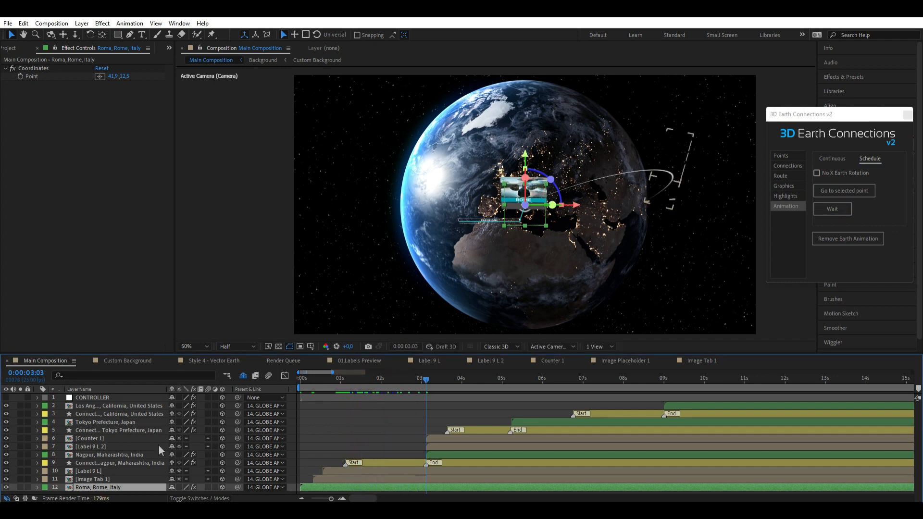
click(106, 455)
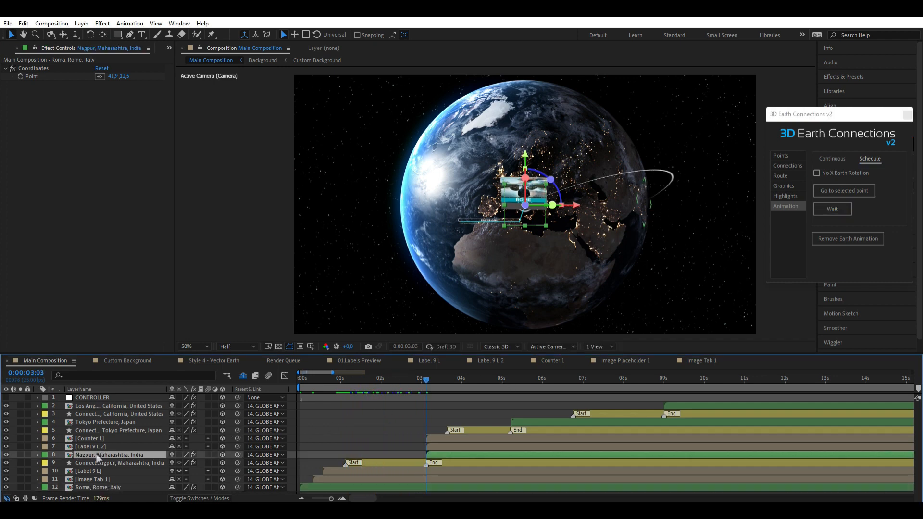
click(835, 192)
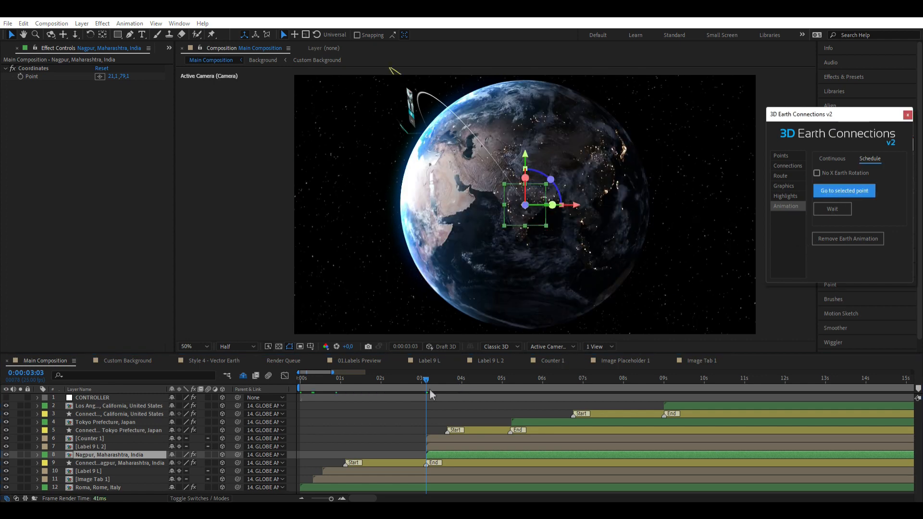
drag(427, 383, 451, 385)
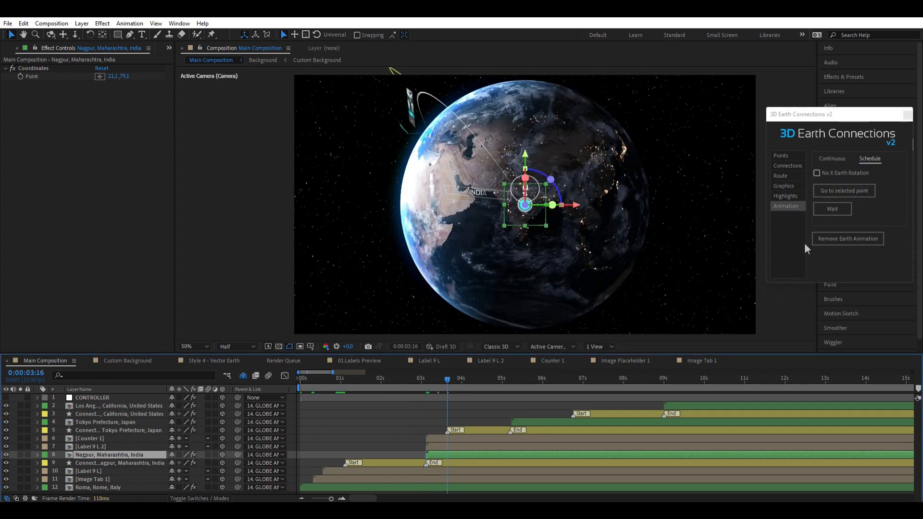
click(830, 211)
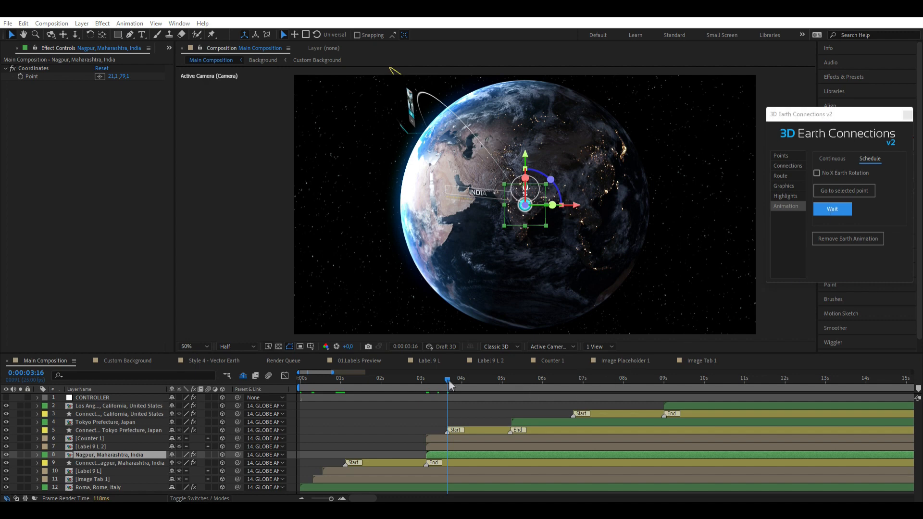
- At 0:00:05:05, send the Earth to the Tokyo Prefecture point, and add a Wait to hold it there
drag(451, 385, 511, 383)
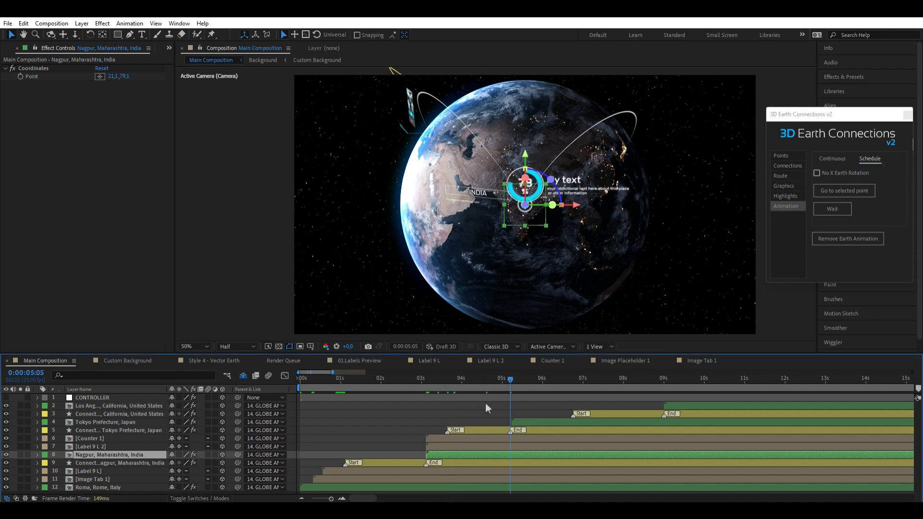
click(100, 423)
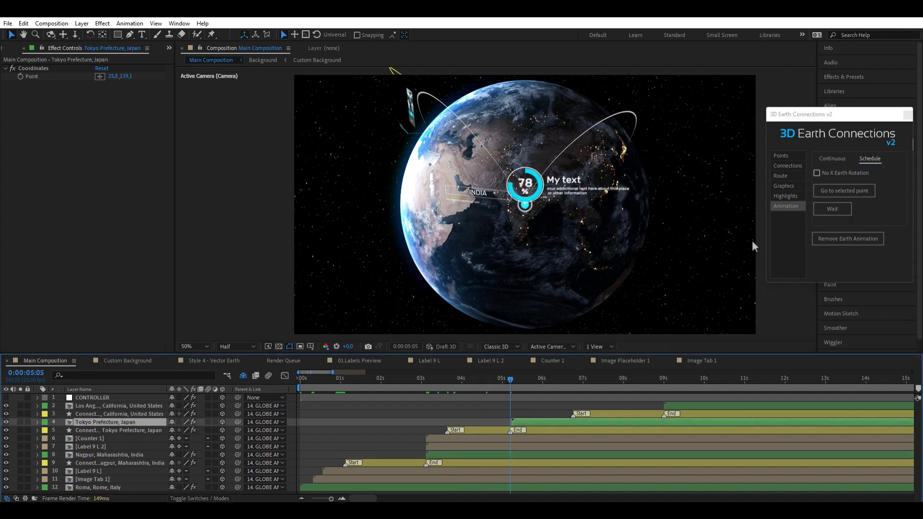
click(844, 191)
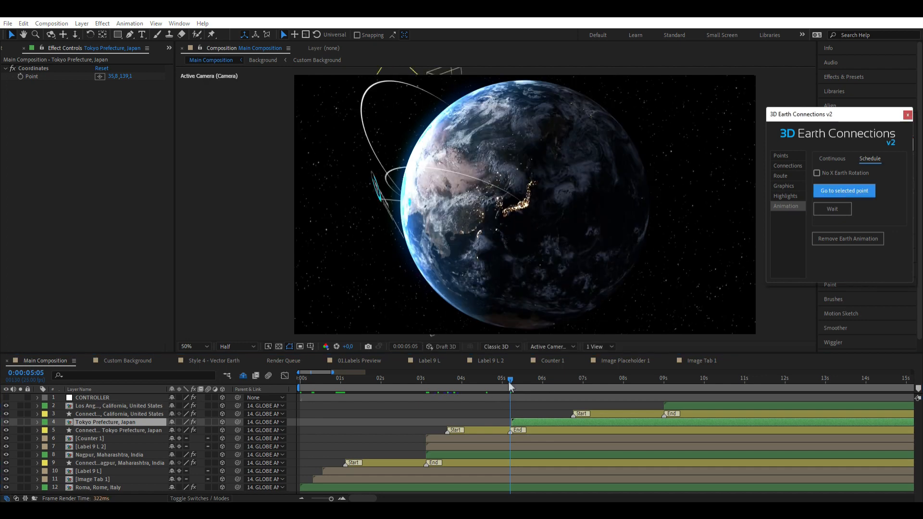
drag(510, 385, 668, 383)
click(830, 209)
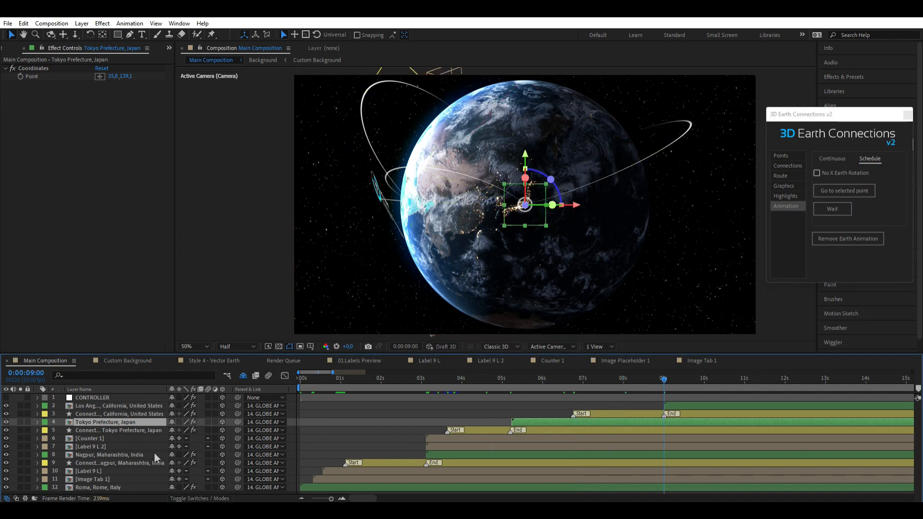
- At 0:00:09:00, send the Earth to the Los Angeles point
click(121, 406)
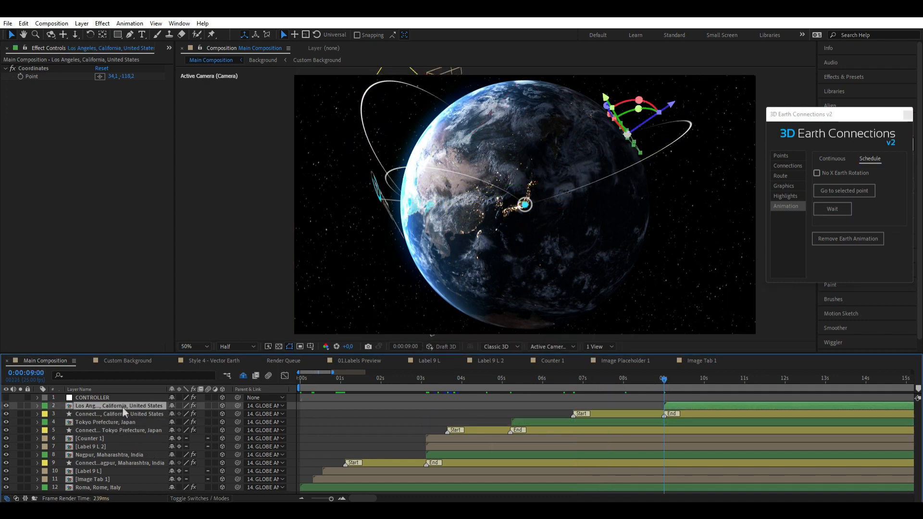
click(854, 194)
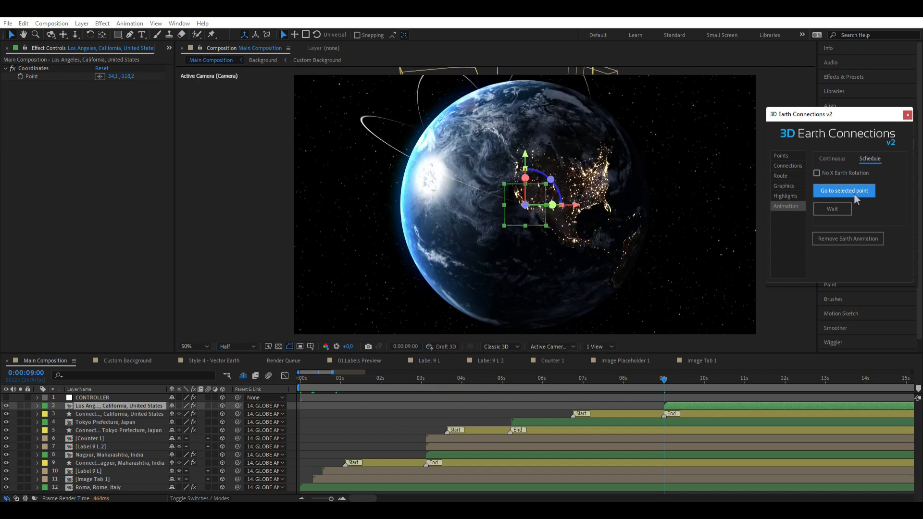
- Play the scheduled Earth movement from 0:00:00:00 to review the path through all points
drag(317, 381, 270, 381)
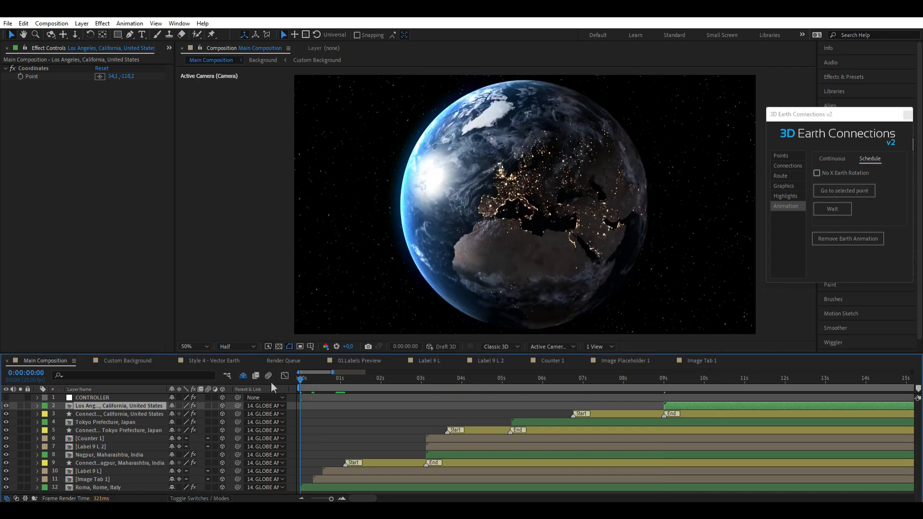
key(space)
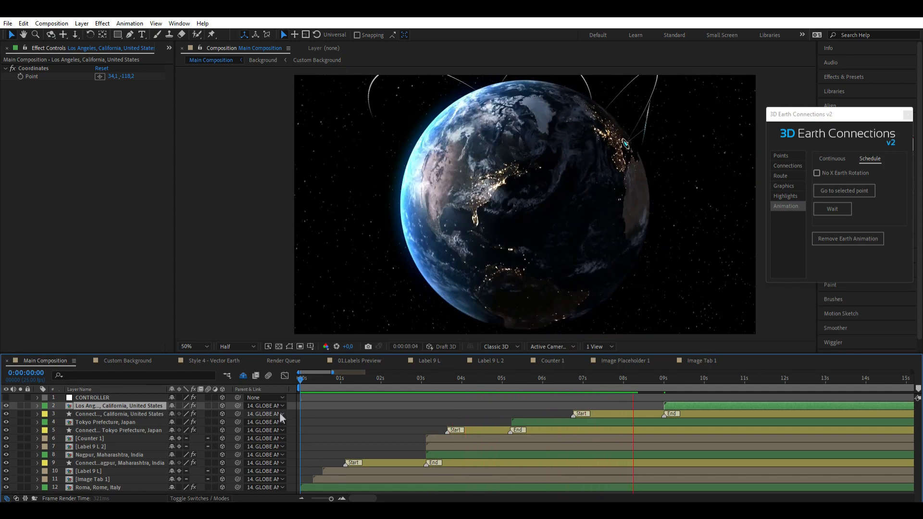
key(space)
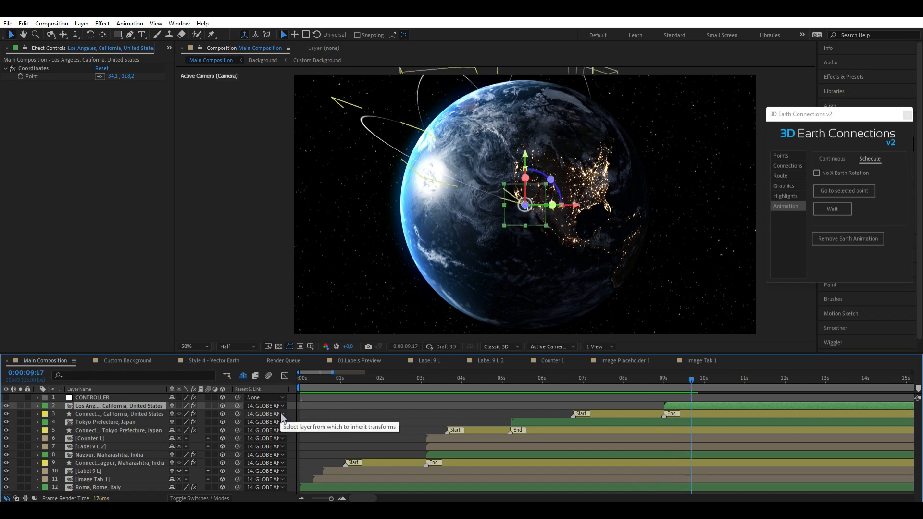
- On the CONTROLLER layer, add 360 to the Earth Rotation longitude at the 0:00:09:00 keyframe and scrub through the last move
click(36, 396)
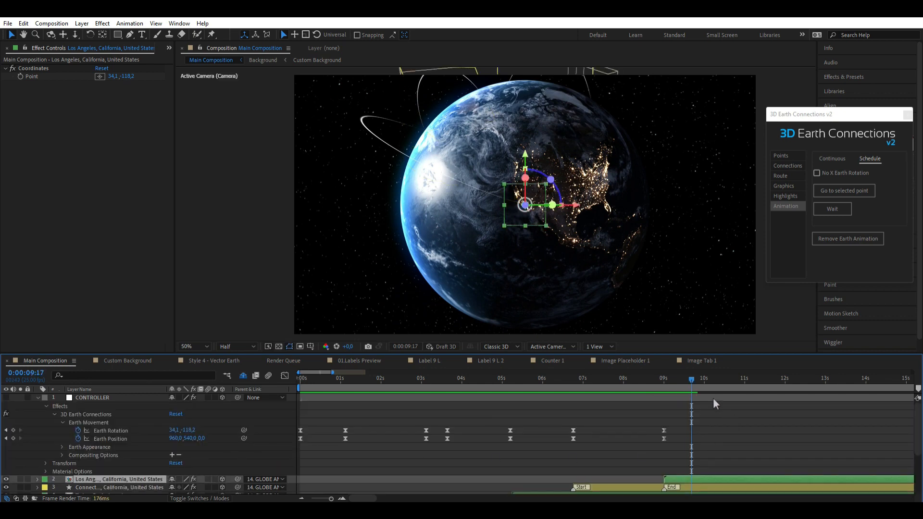
click(664, 384)
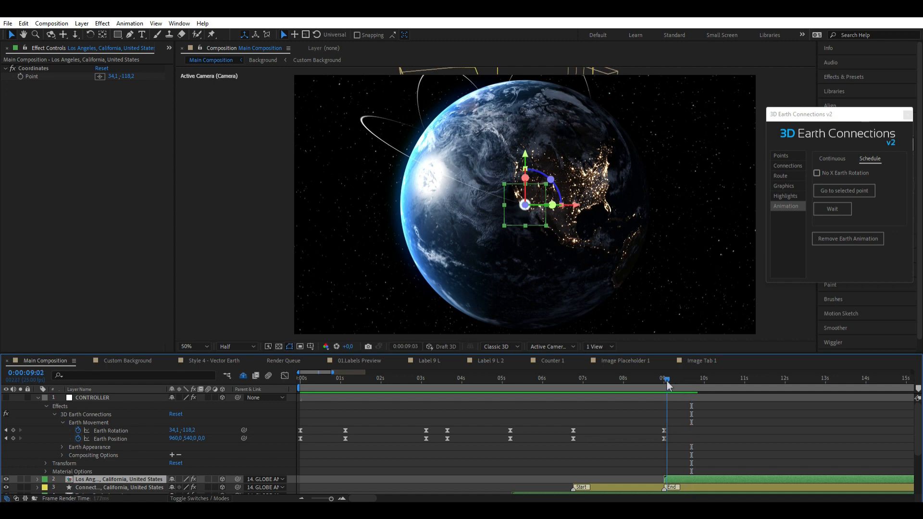
click(664, 431)
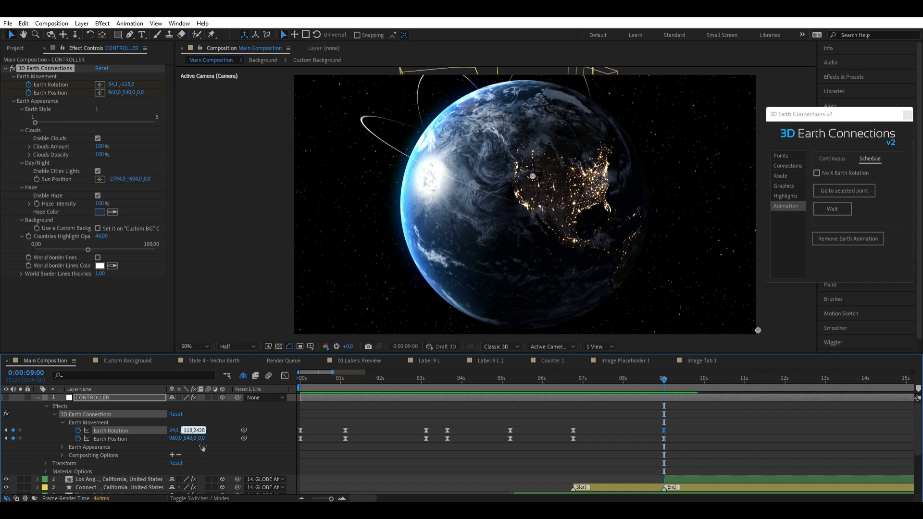
text(+360)
click(226, 422)
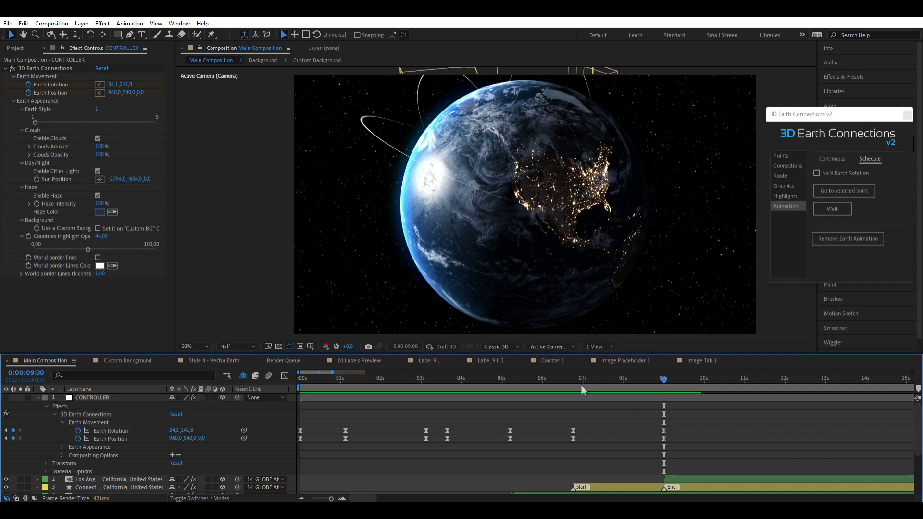
click(564, 381)
drag(565, 380, 675, 383)
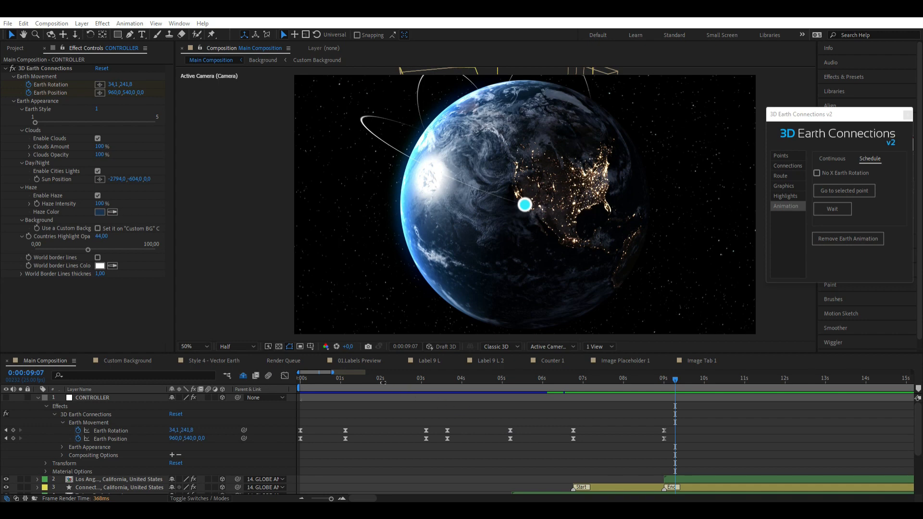
- Adjust the Earth Position depth at the 0:00:01:03 keyframe and try an X position of 1031 at 0:00:03:03
drag(310, 380, 348, 384)
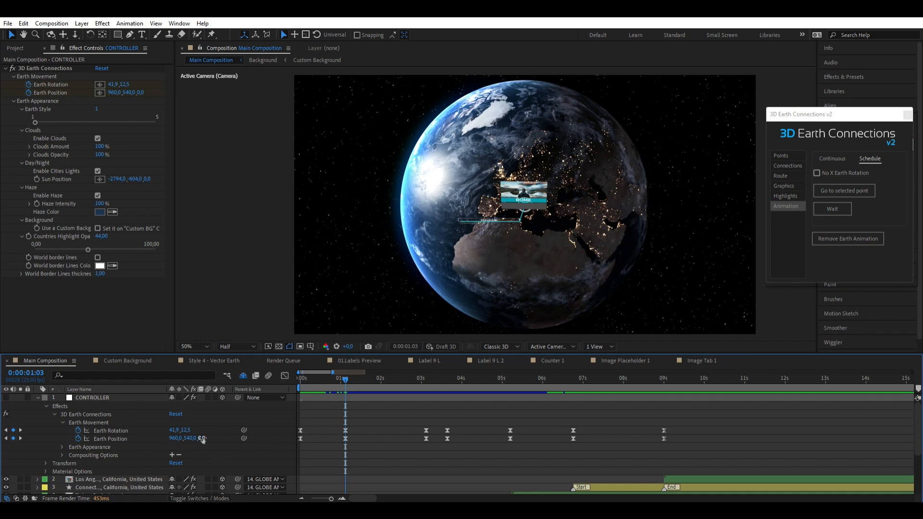
drag(202, 439, 214, 431)
drag(347, 378, 427, 381)
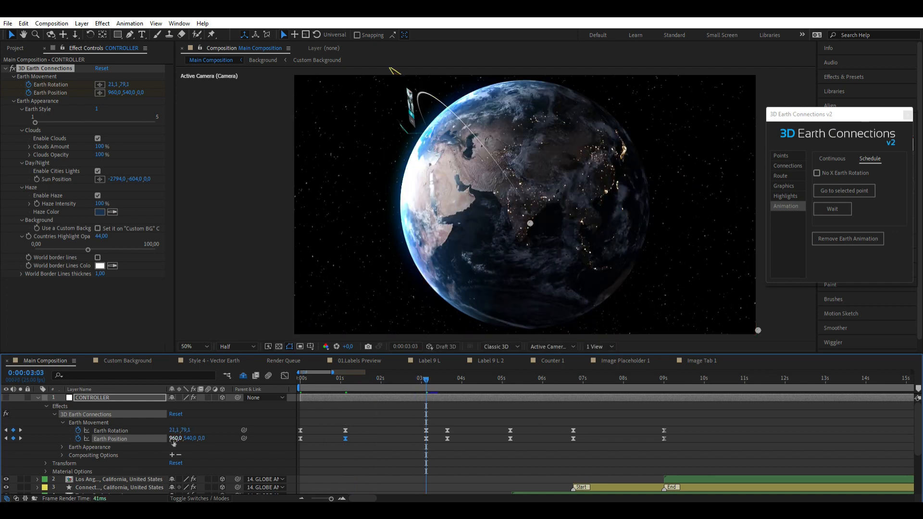
drag(174, 439, 205, 439)
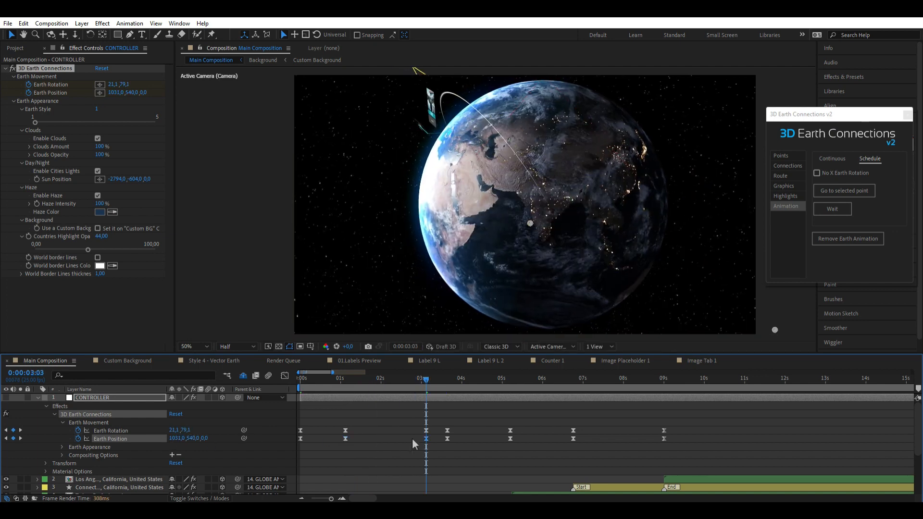
key(k)
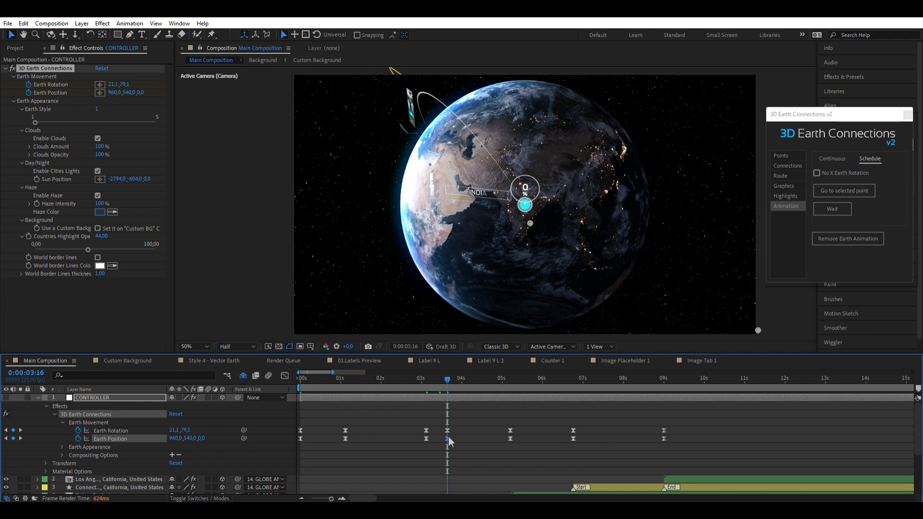
click(447, 439)
- Set the Earth Position Z to -189 at the 0:00:05:05 keyframe and preview the movement
drag(426, 380, 510, 386)
drag(201, 438, 524, 432)
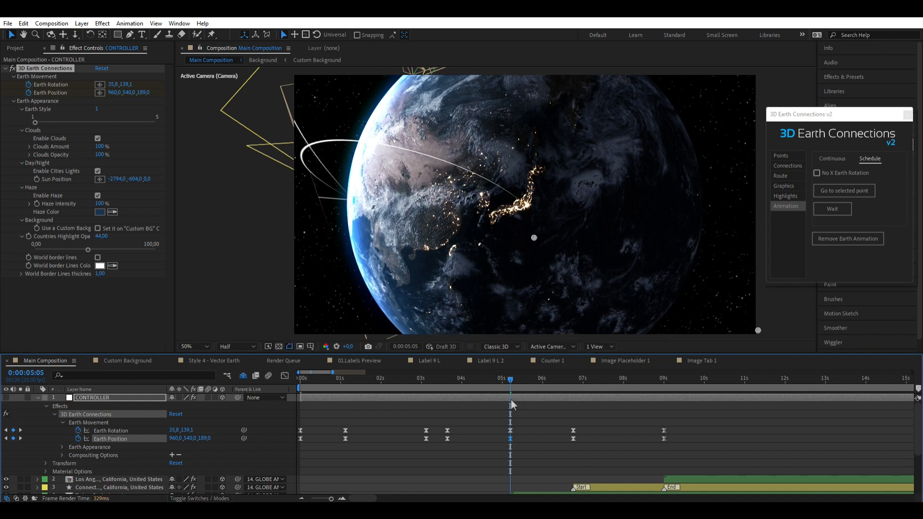
click(576, 380)
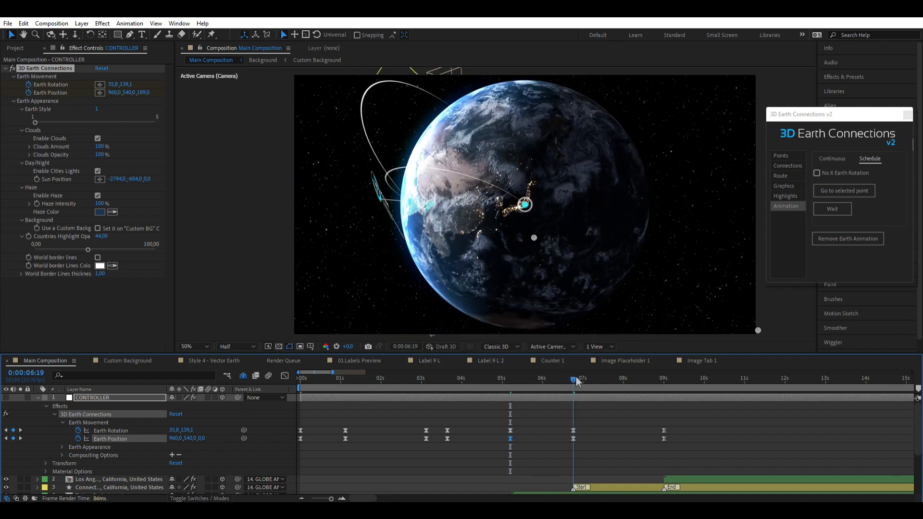
key(space)
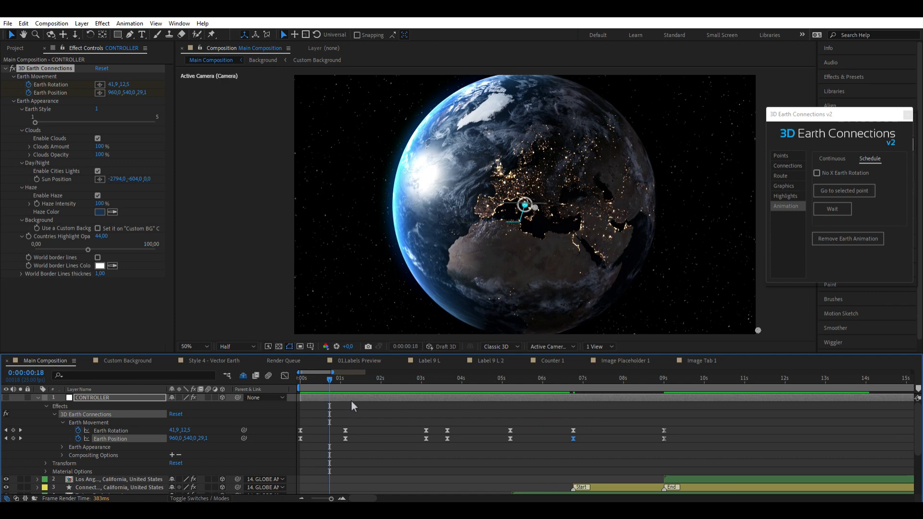
- Remove the Earth animation with all its keyframes, return to 0:00:00:00 and collapse the CONTROLLER layer
click(858, 237)
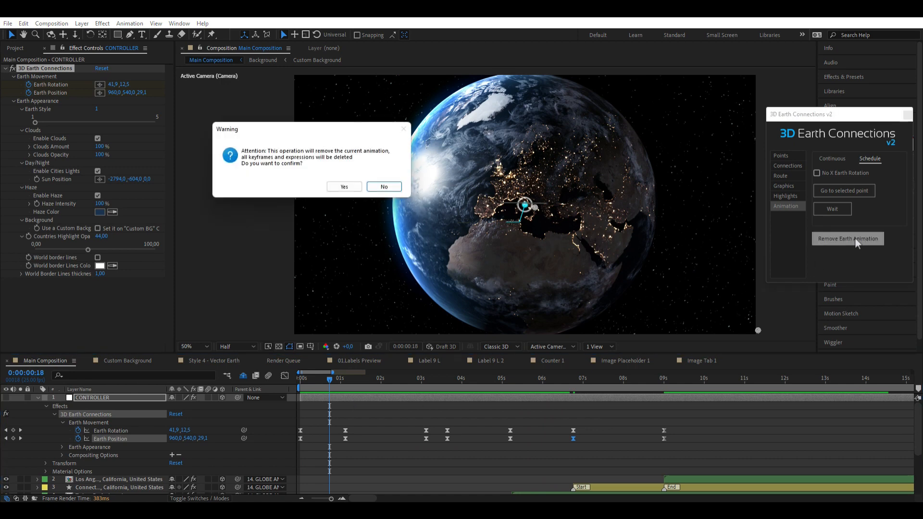
click(342, 189)
drag(327, 379, 288, 378)
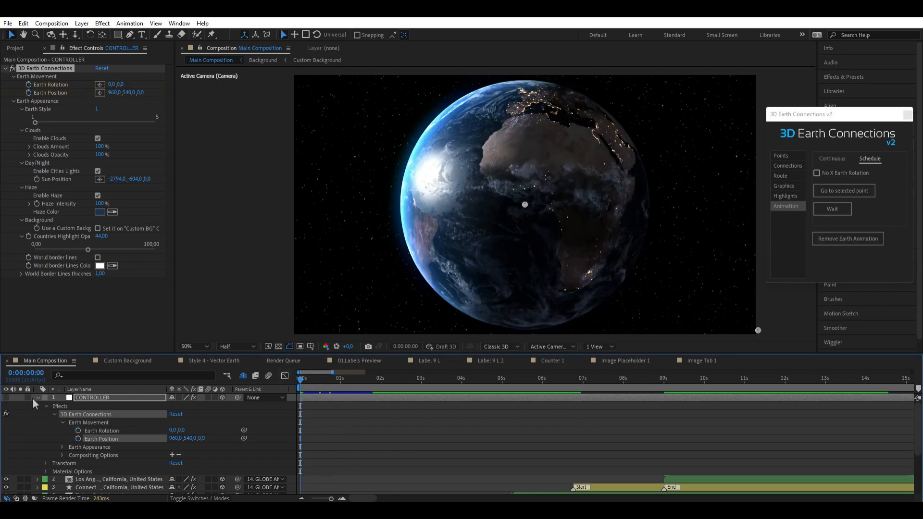
click(38, 398)
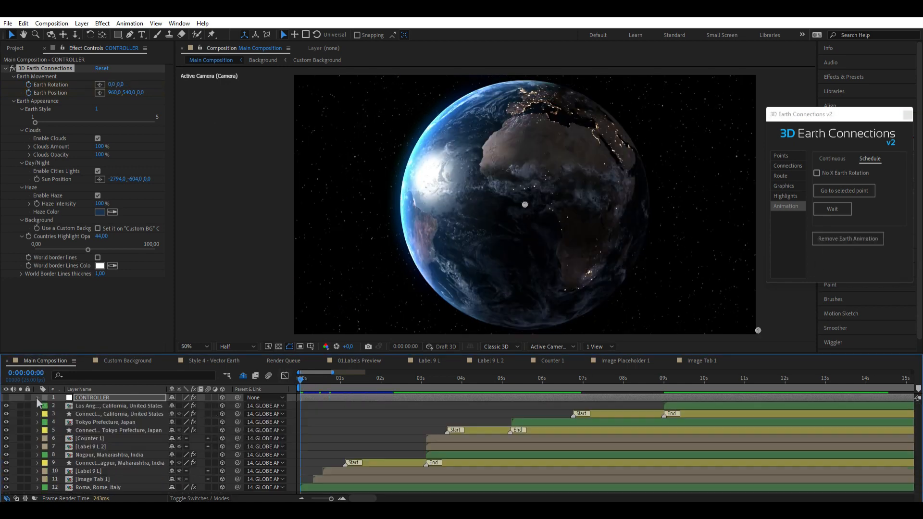
- Enable No X Earth Rotation, send the Earth to the Rome point at 0:00:00:00, and add a Wait at 0:00:01:03
click(816, 173)
click(108, 488)
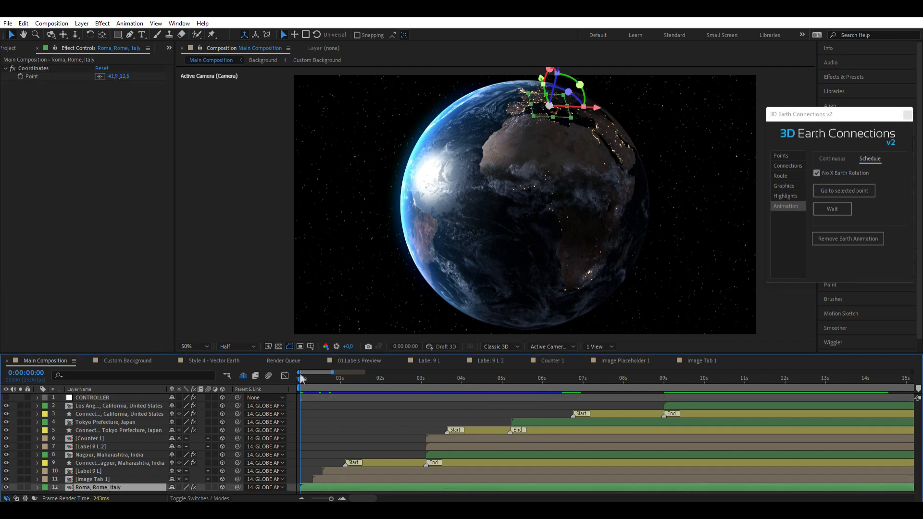
click(835, 190)
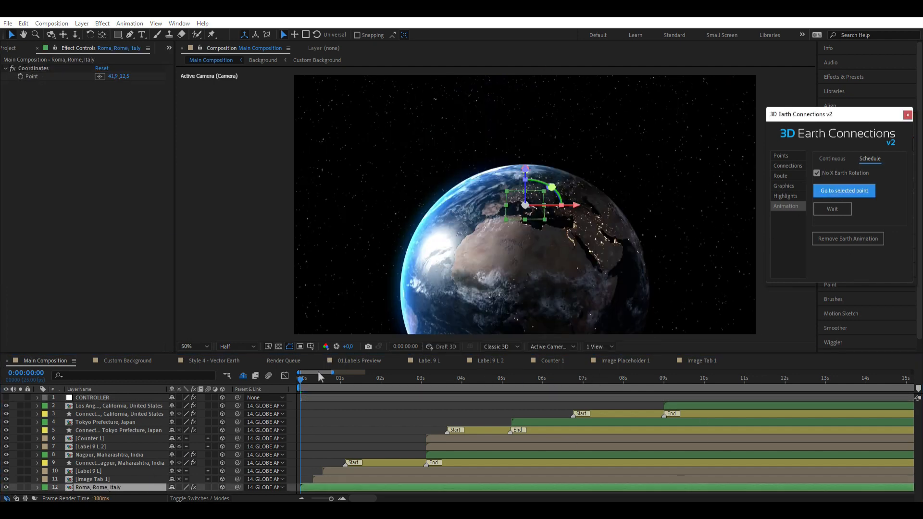
drag(321, 378, 346, 379)
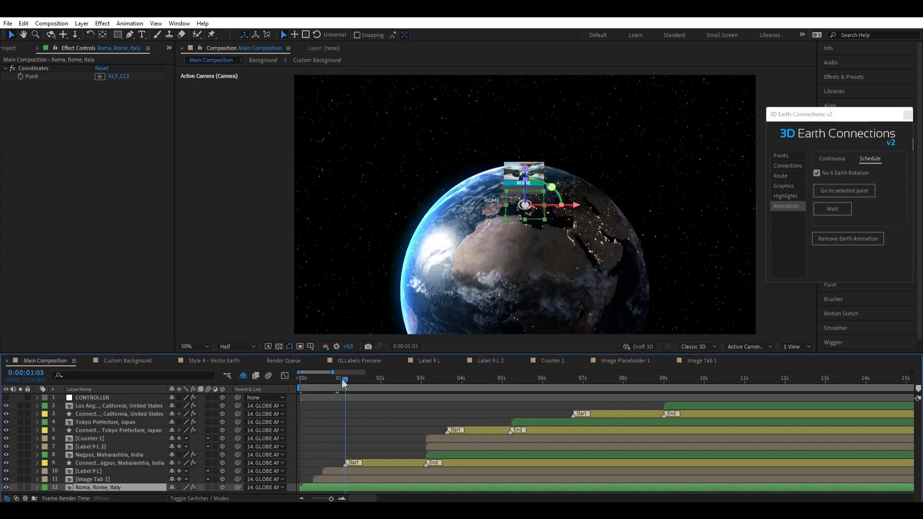
click(832, 210)
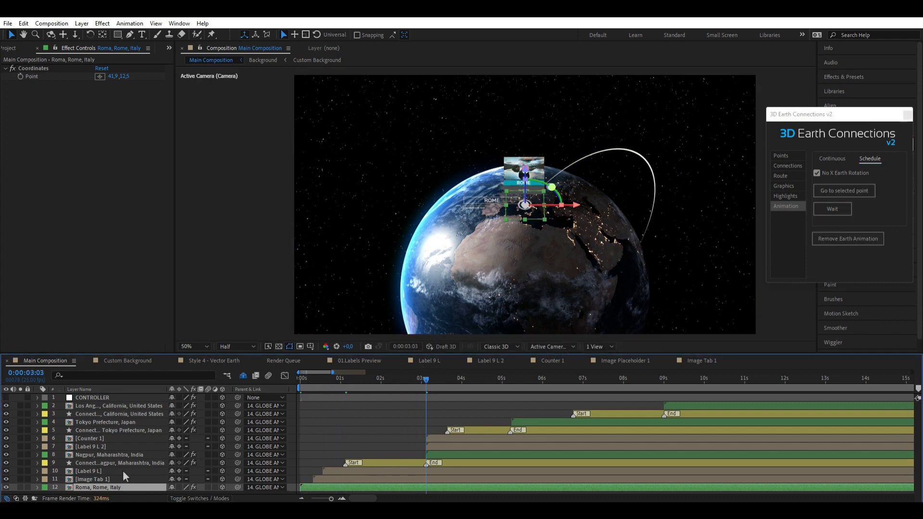
- At 0:00:03:03, send the Earth to the Nagpur point, and add a Wait at 0:00:03:17
click(123, 454)
click(846, 191)
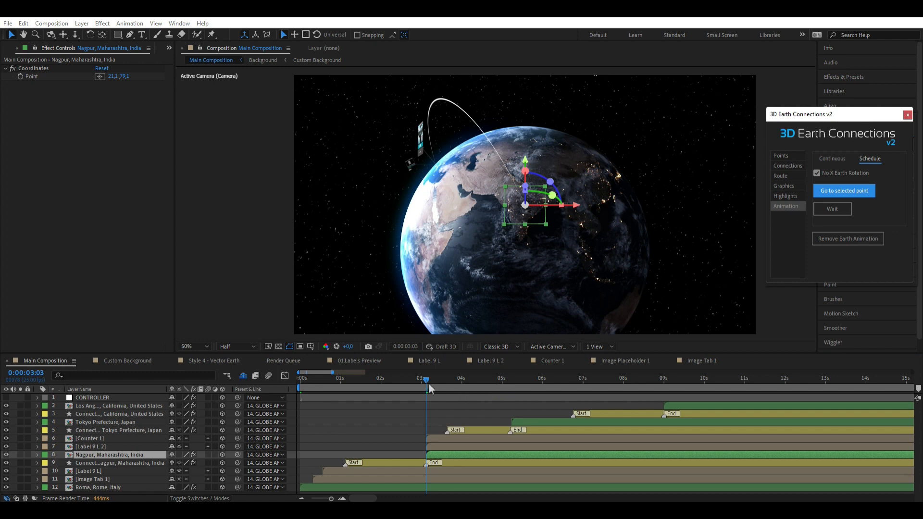
click(830, 209)
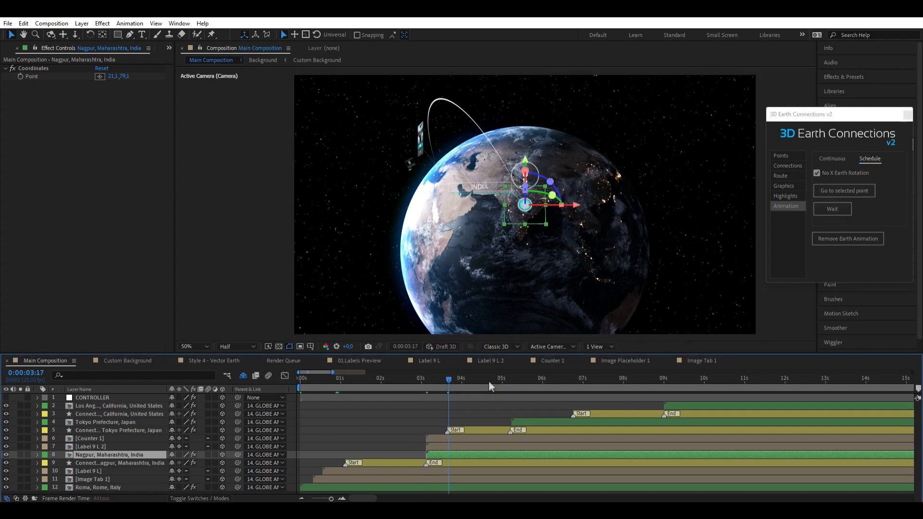
- At 0:00:05:05, send the Earth to the Tokyo Prefecture point without X rotation
click(510, 380)
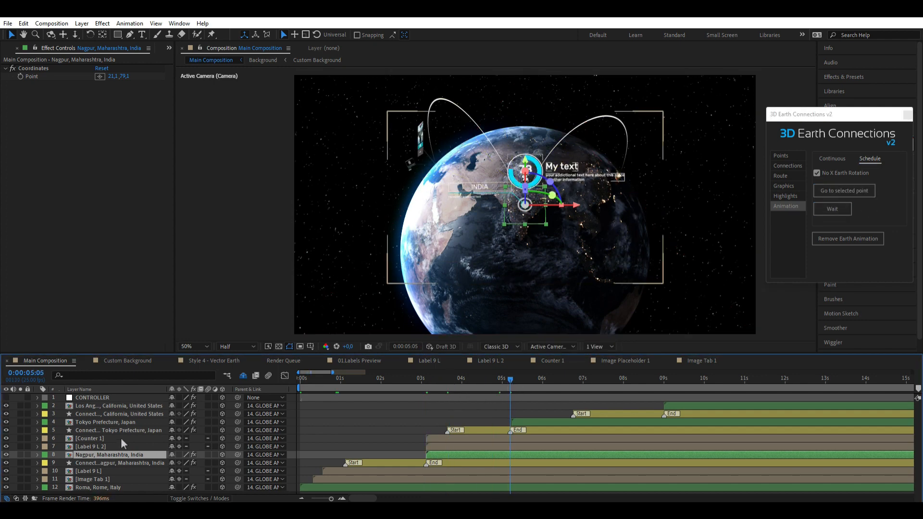
click(87, 423)
click(846, 190)
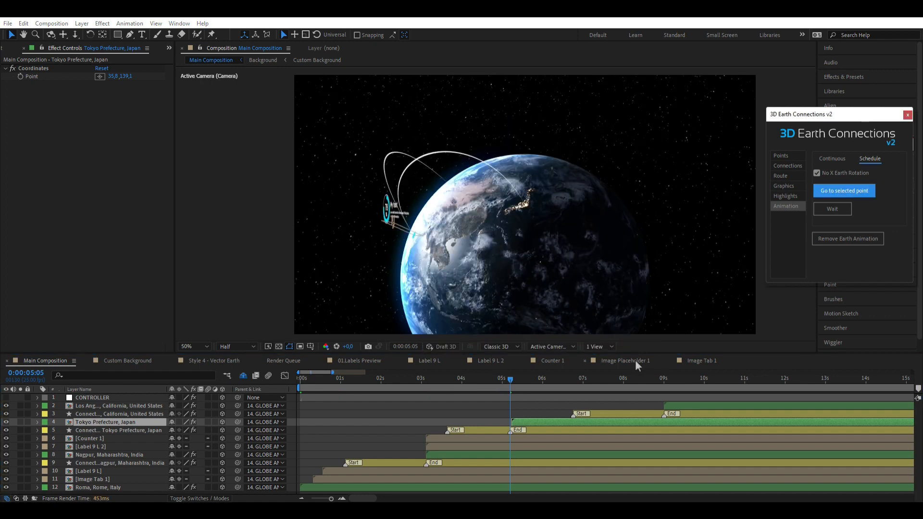
- Add a Wait at the start marker of the Los Angeles connection, and send the Earth to the Los Angeles point at 0:00:09:00
click(573, 380)
click(835, 212)
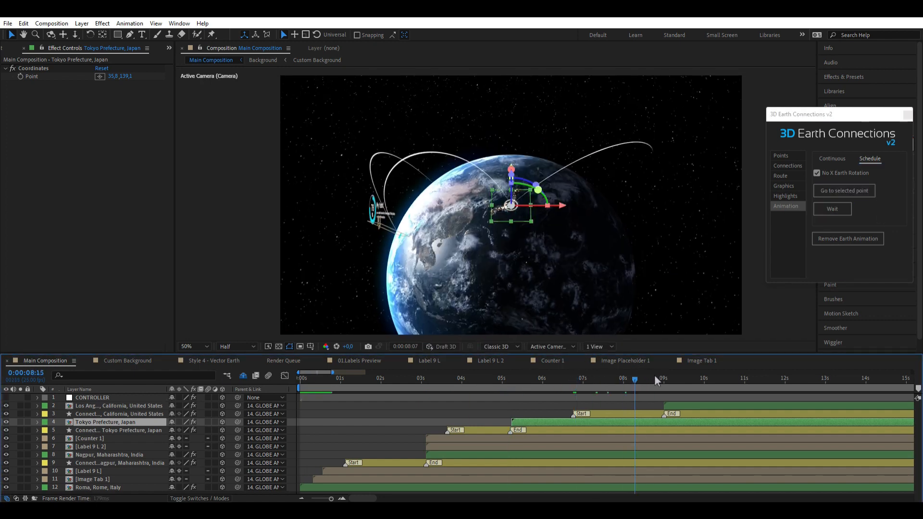
click(104, 407)
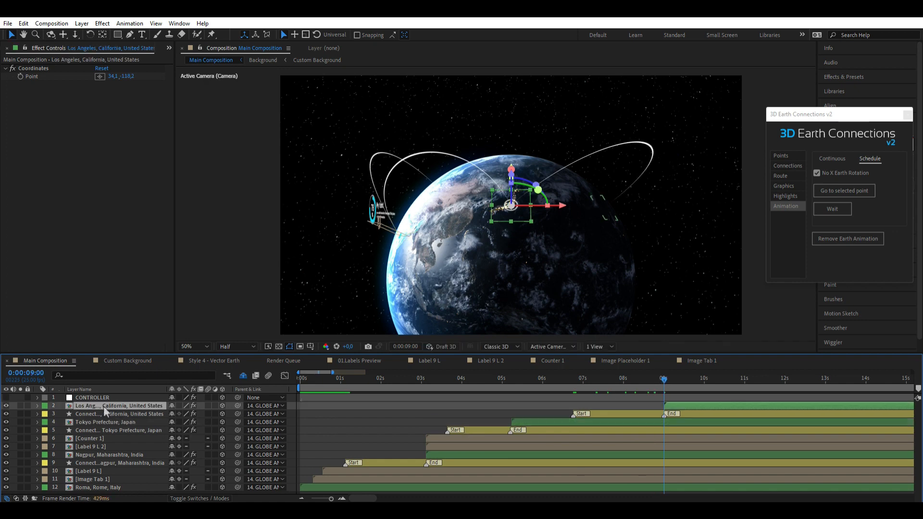
click(854, 192)
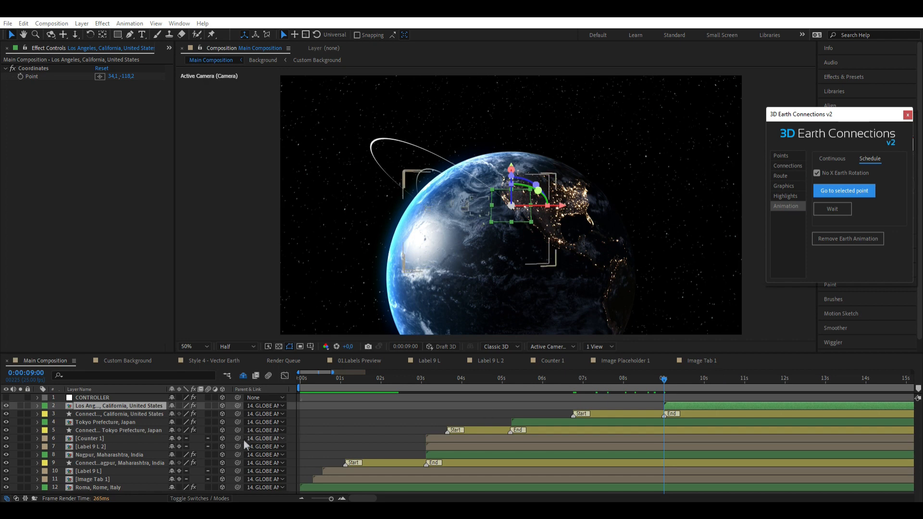
- On the CONTROLLER layer, set the final Earth Rotation longitude to 247.8 and Earth Position Z to -195, and preview the movement
click(104, 397)
key(u)
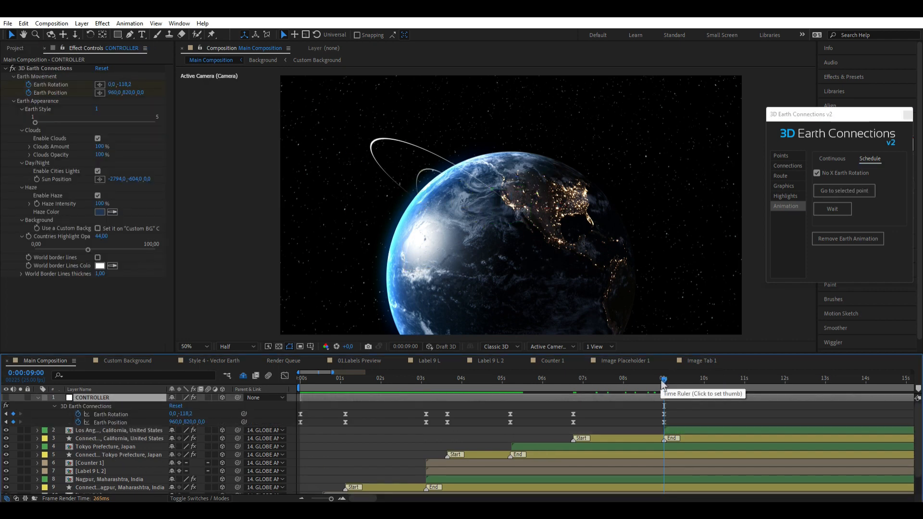
click(664, 415)
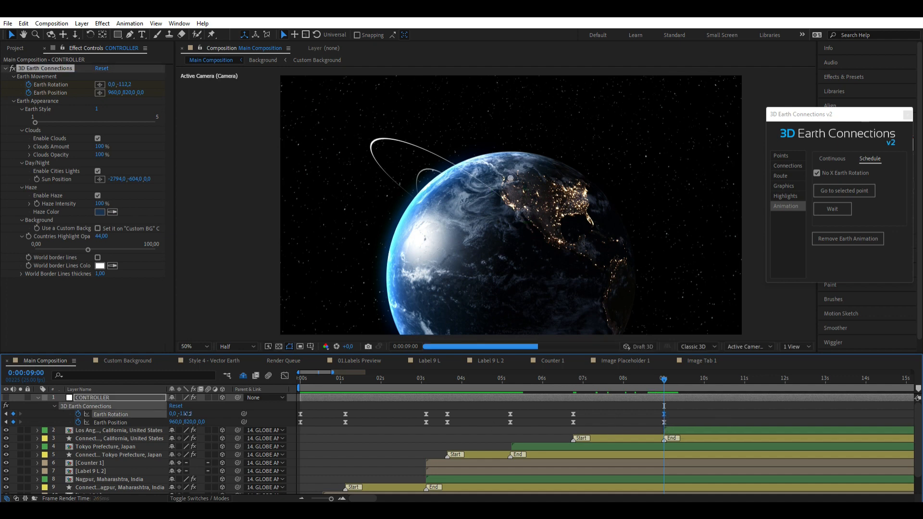
drag(185, 414, 274, 406)
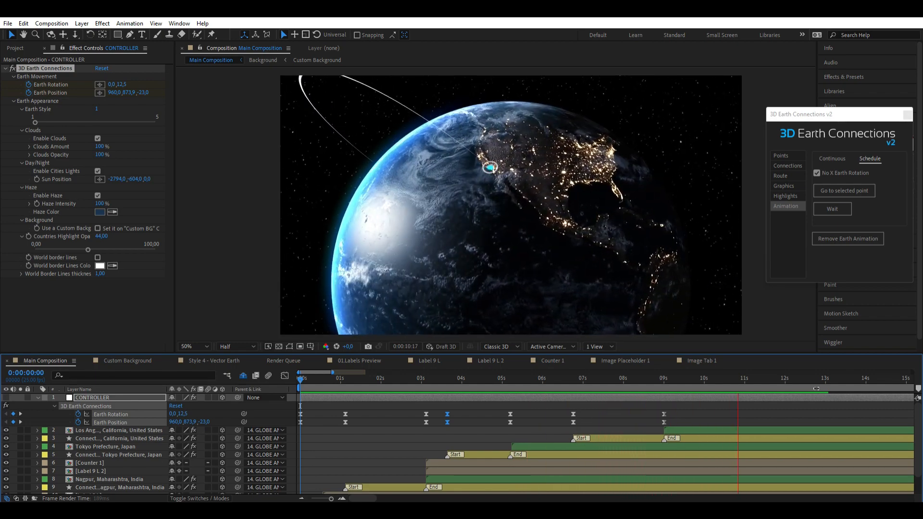
key(space)
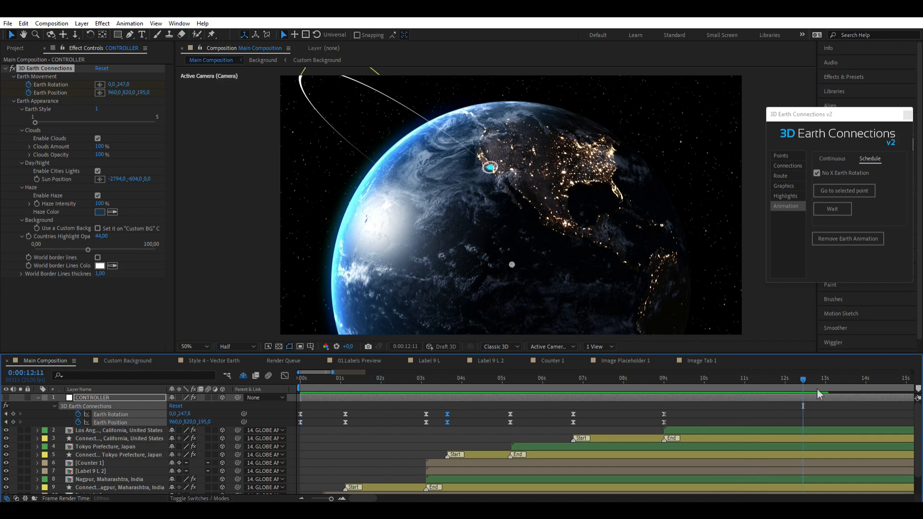